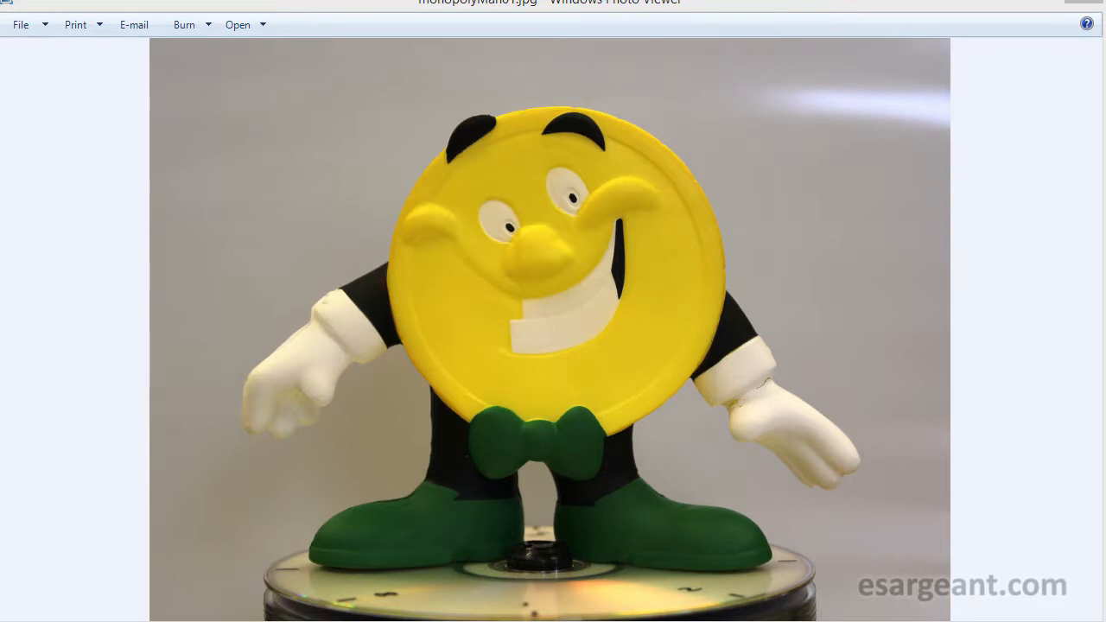
Look through the series of figurine photos, from the front view around to the side and back views.
key(Right)
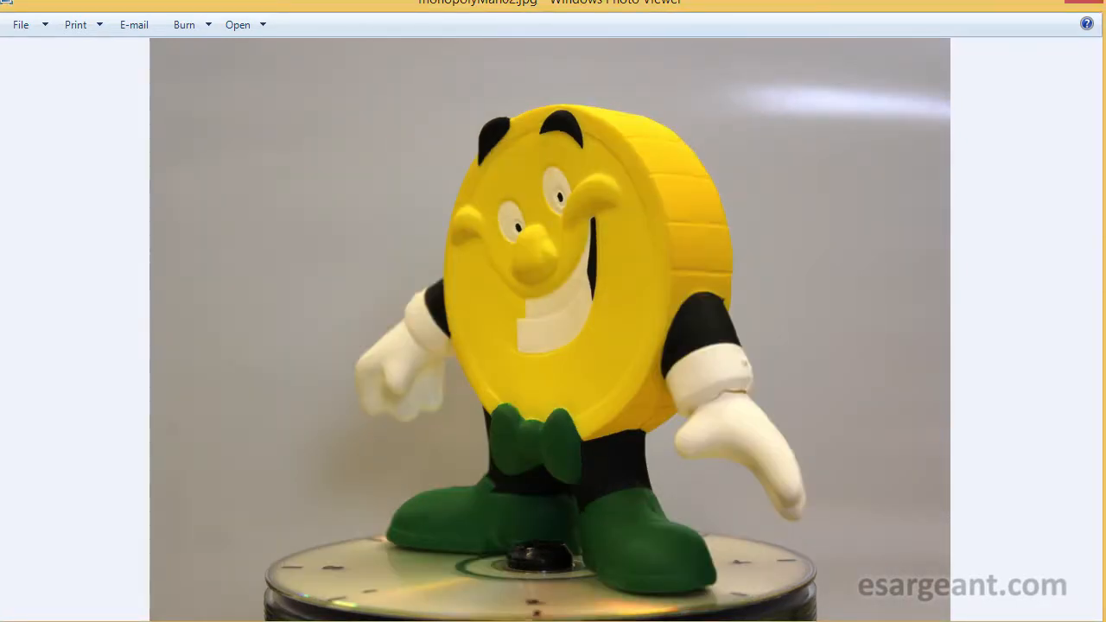
key(Right)
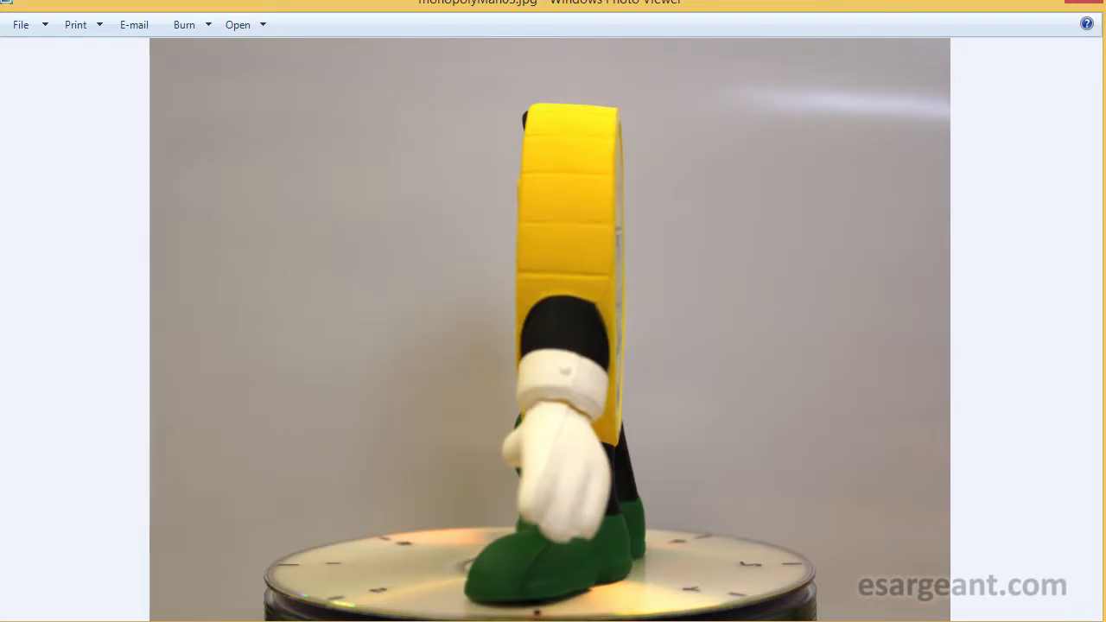
key(Right)
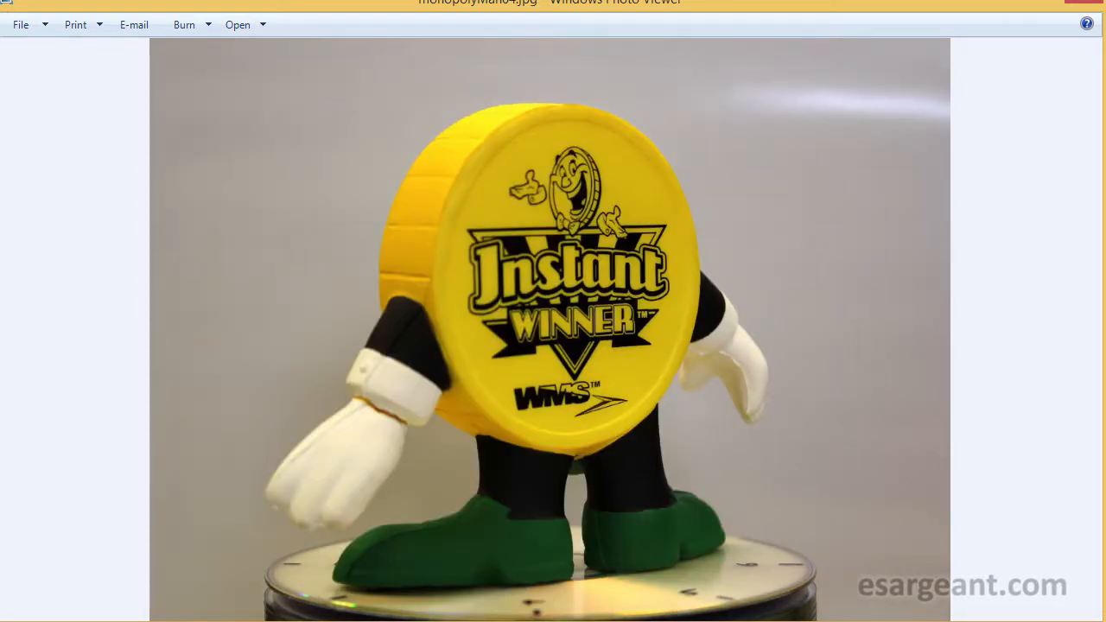
key(Right)
key(Right)
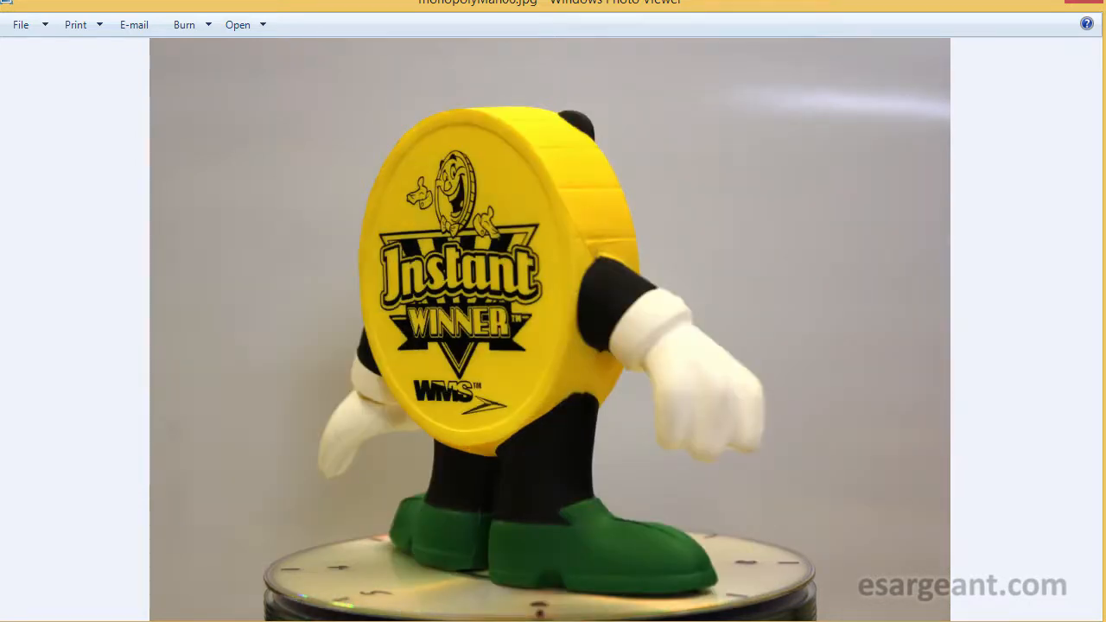
key(Right)
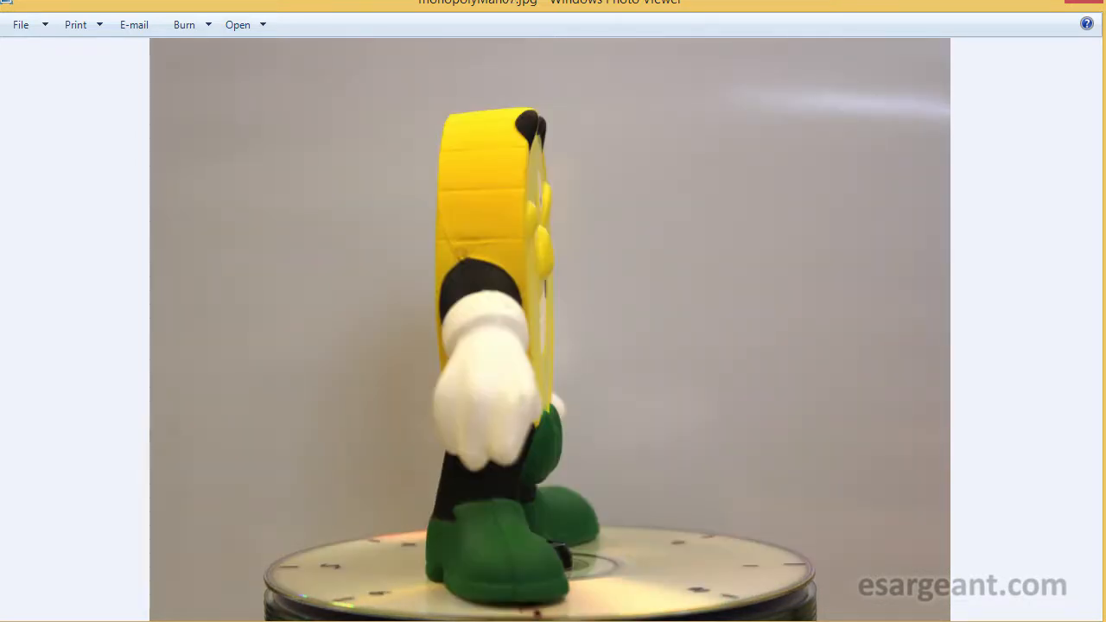
key(Right)
key(Right)
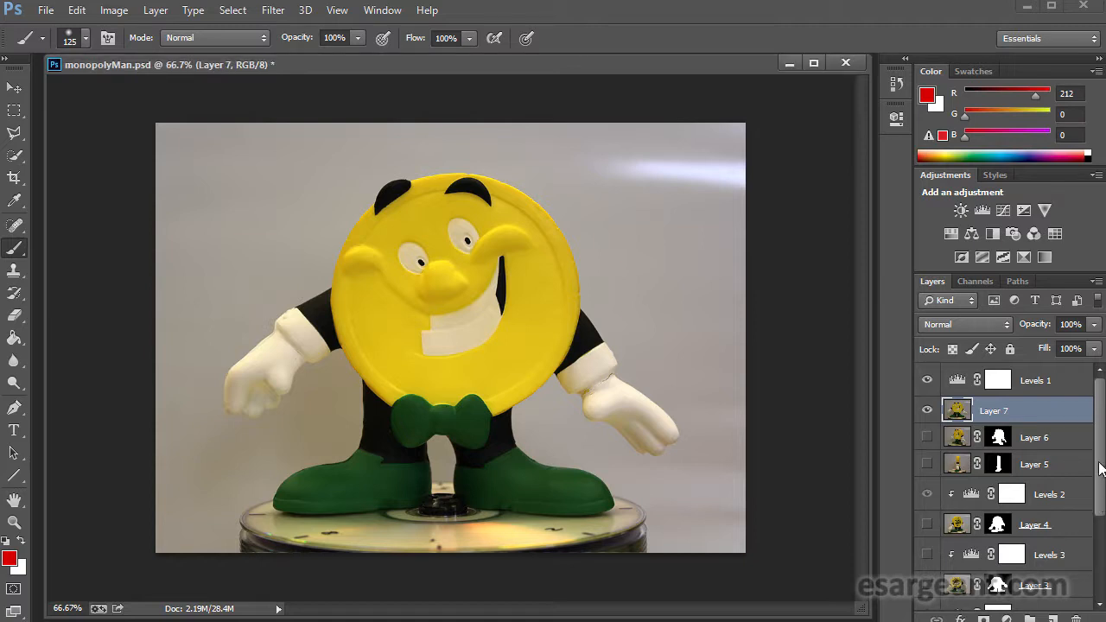
Hide the photo layers Layer 7, Layer 6, Layer 5, Layer 4 with Levels 2, and Layer 0.
scroll(1102, 544, down, 4)
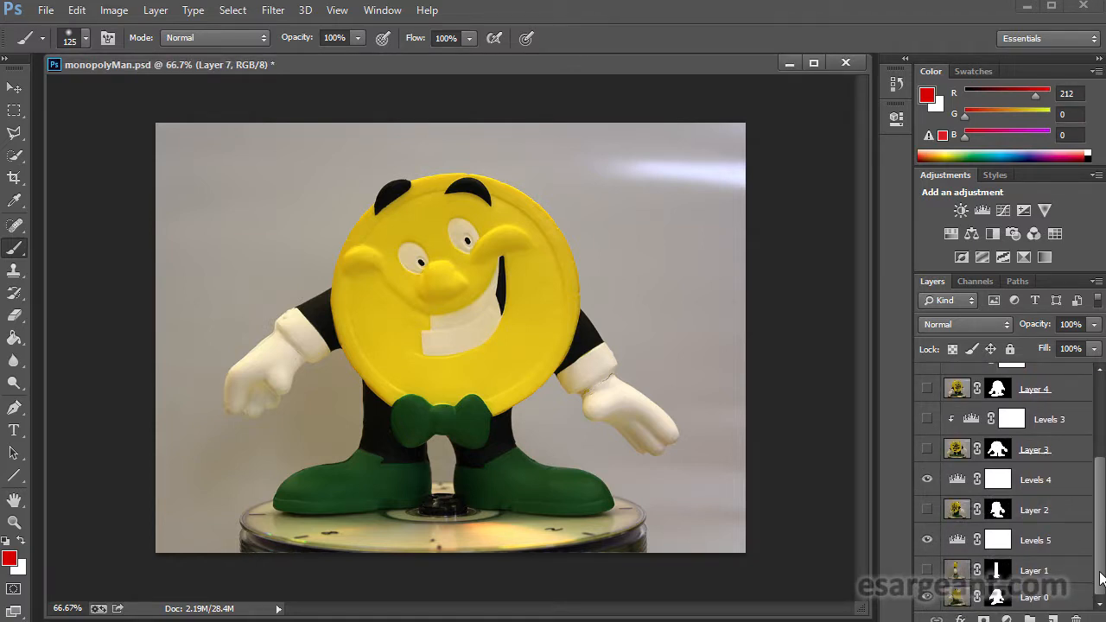
scroll(1102, 579, up, 4)
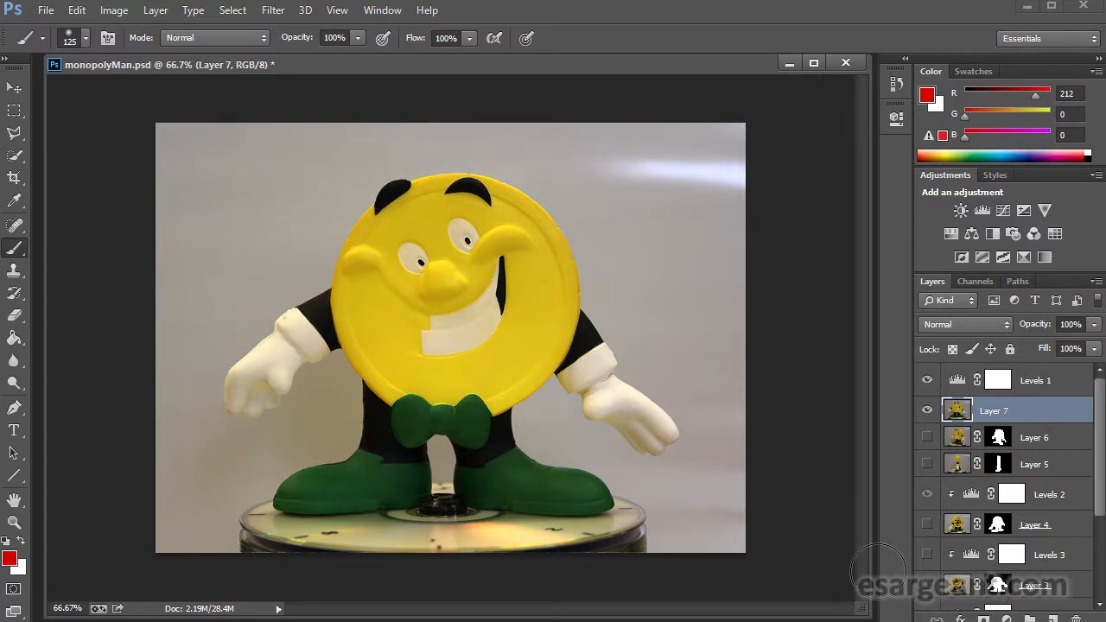
scroll(1102, 466, down, 3)
scroll(1102, 467, up, 3)
drag(934, 439, 936, 535)
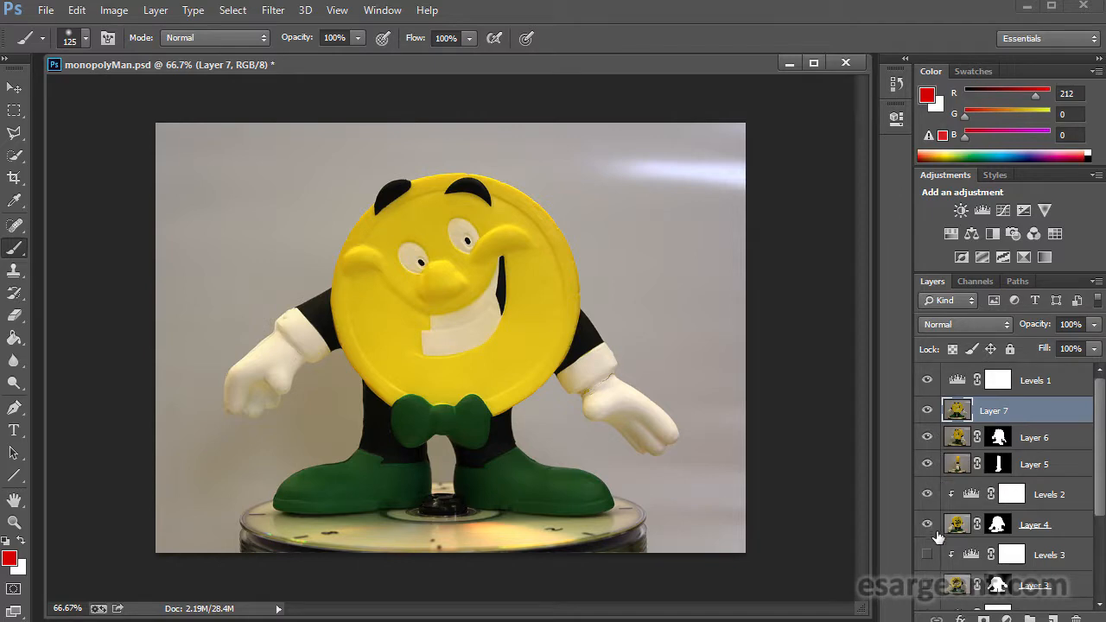
click(930, 412)
click(931, 438)
click(932, 465)
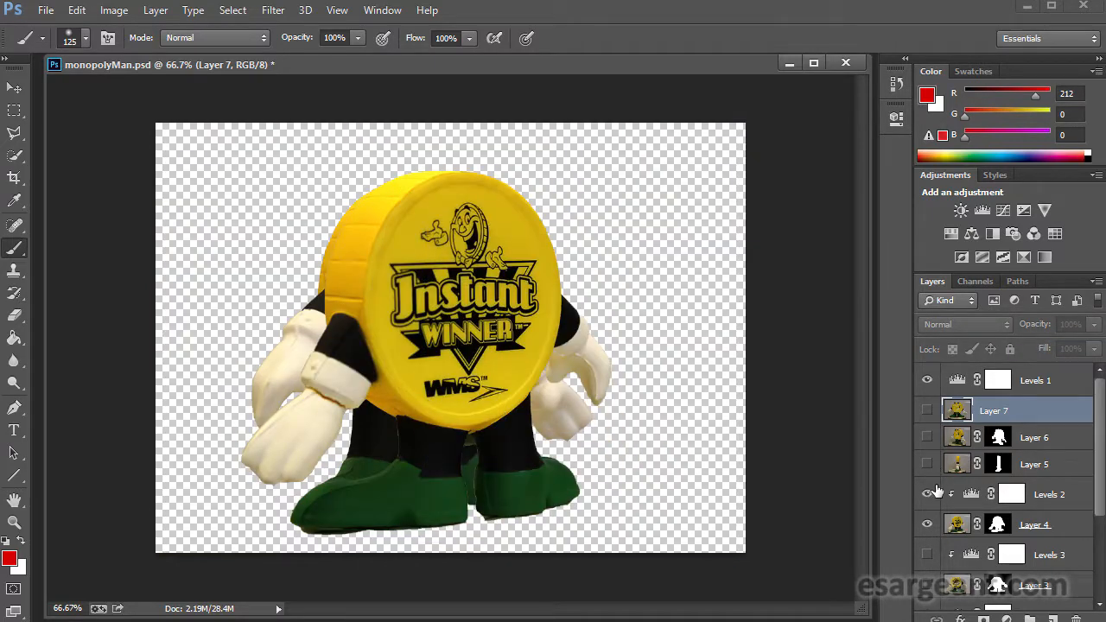
click(927, 494)
click(927, 524)
drag(1097, 487, 1099, 581)
click(929, 597)
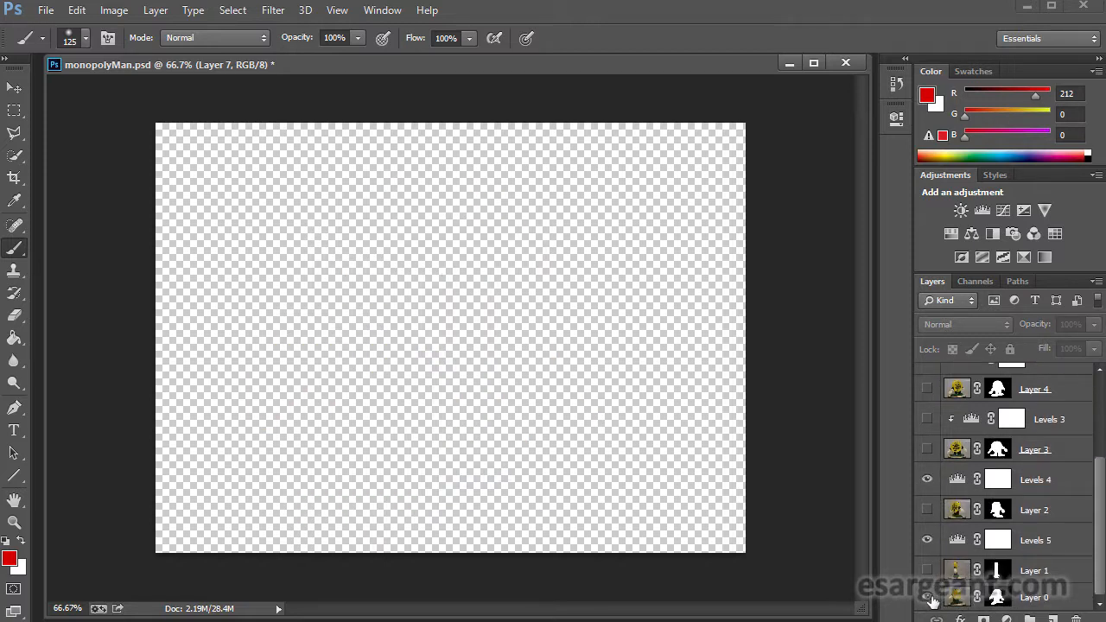
Preview the masked figurine on Layer 0, Layer 1, Layer 2 and Layer 3, showing and hiding each in turn.
click(930, 597)
click(927, 570)
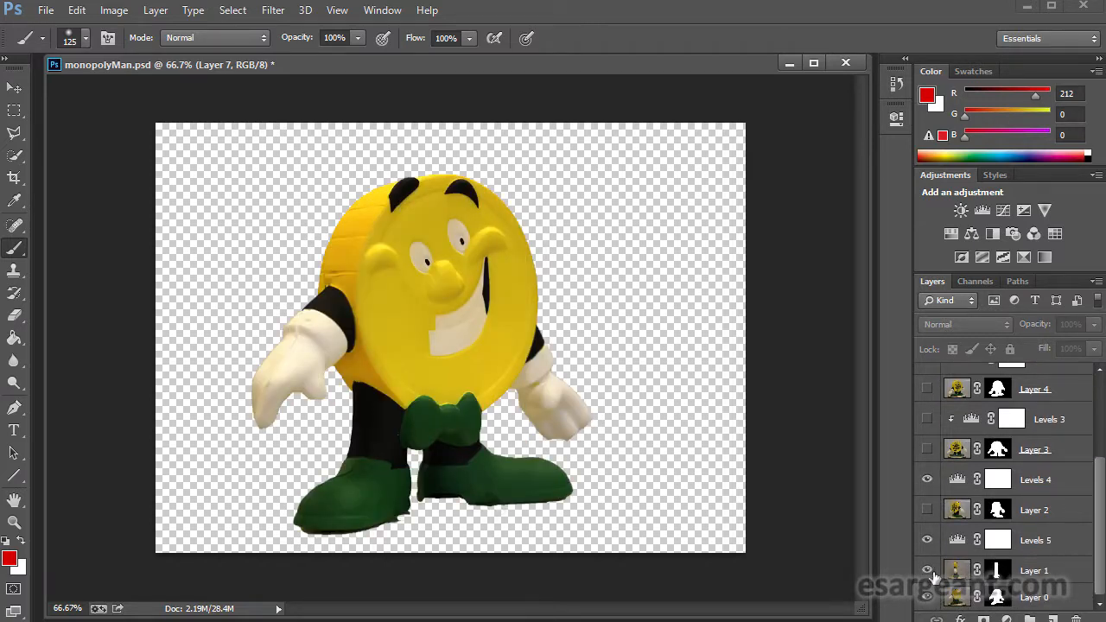
click(929, 598)
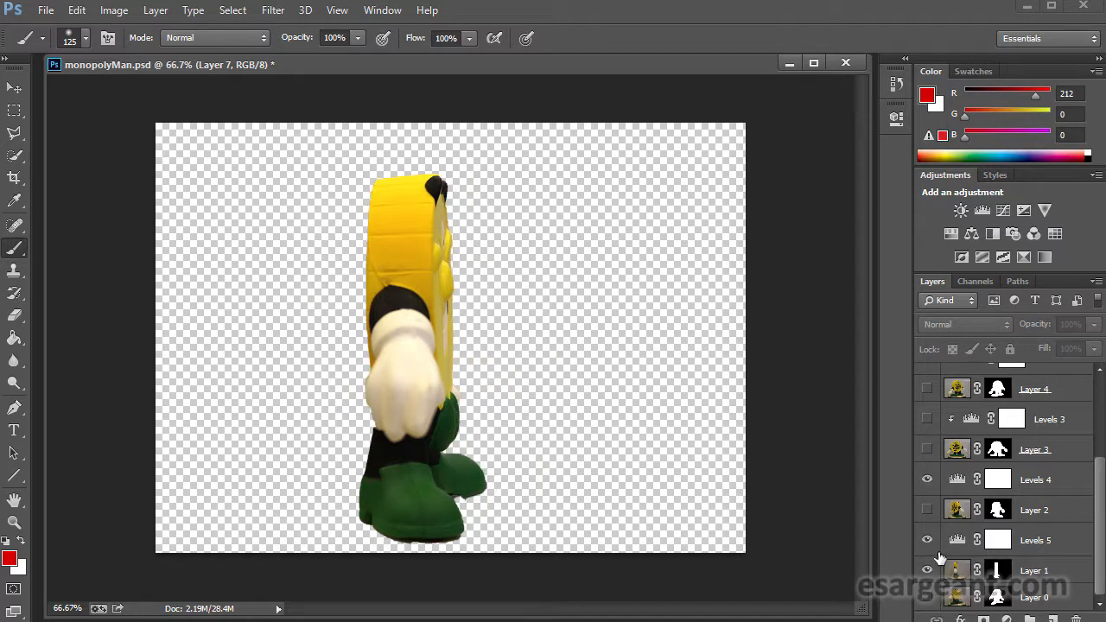
click(927, 571)
click(928, 510)
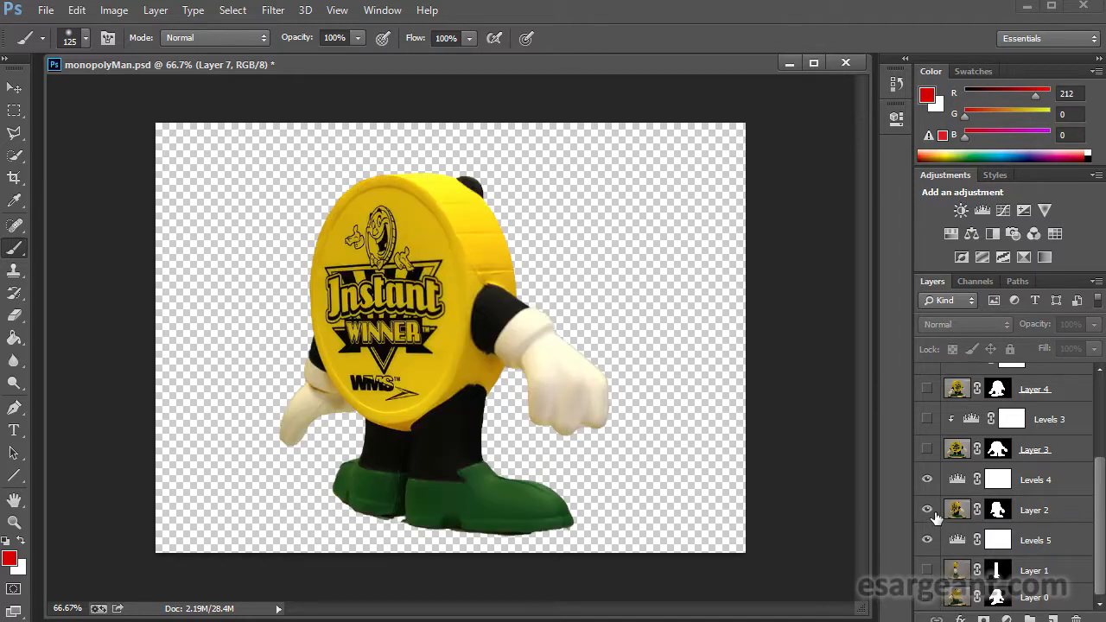
click(928, 510)
click(928, 450)
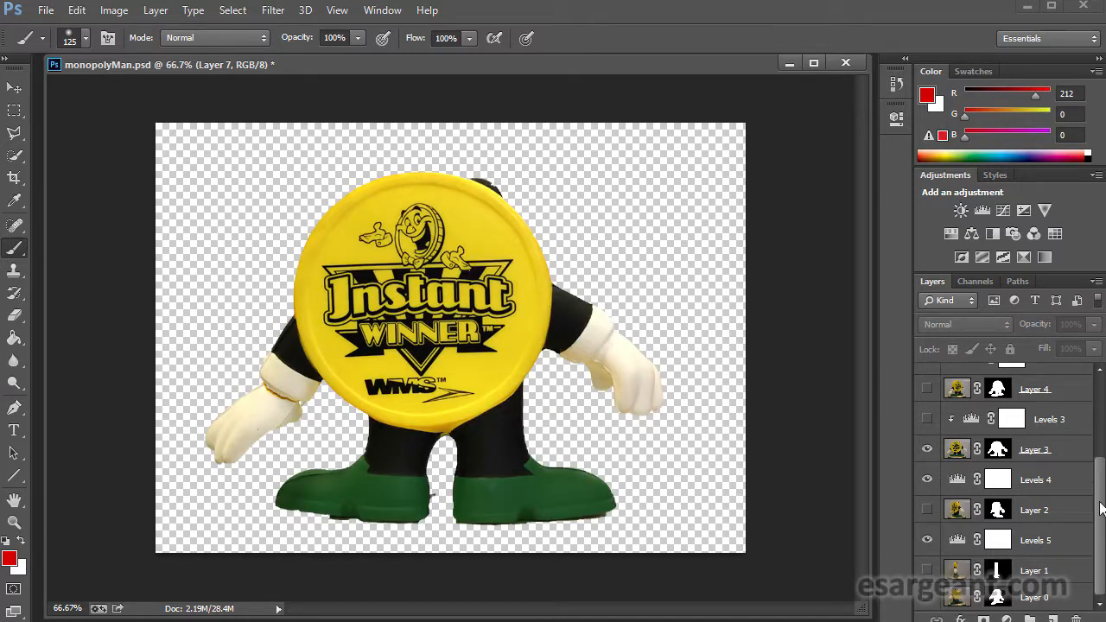
scroll(1096, 508, up, 3)
click(928, 526)
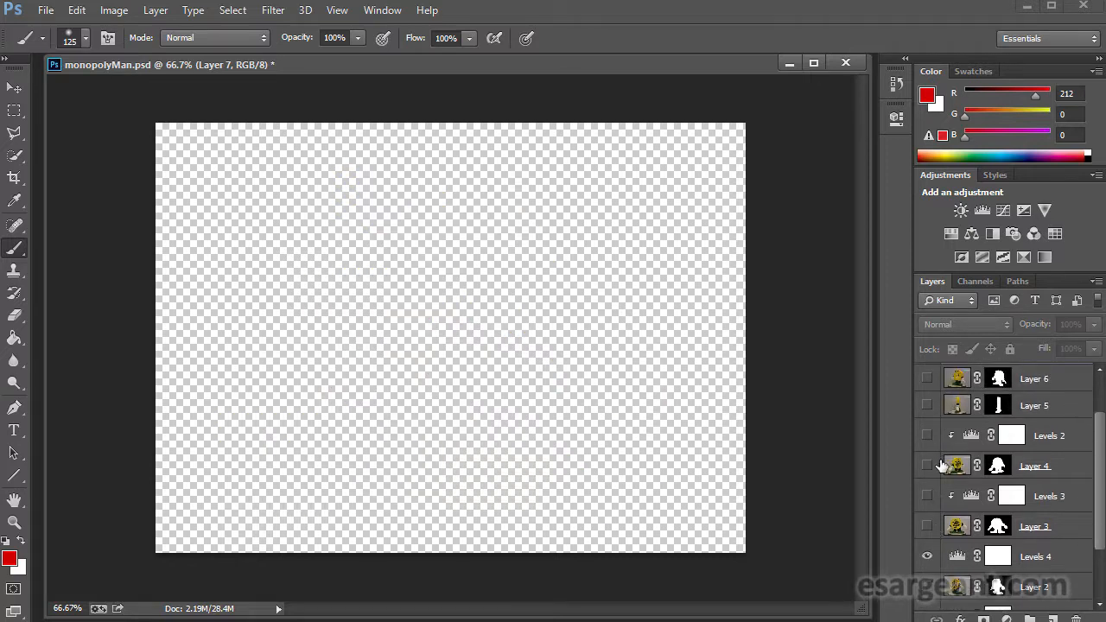
Preview the masked figurine on Layer 4, Layer 5 and Layer 6, showing and hiding each in turn.
click(928, 466)
click(932, 468)
scroll(1097, 497, up, 1)
click(930, 442)
click(927, 440)
click(928, 413)
click(928, 413)
scroll(942, 420, up, 1)
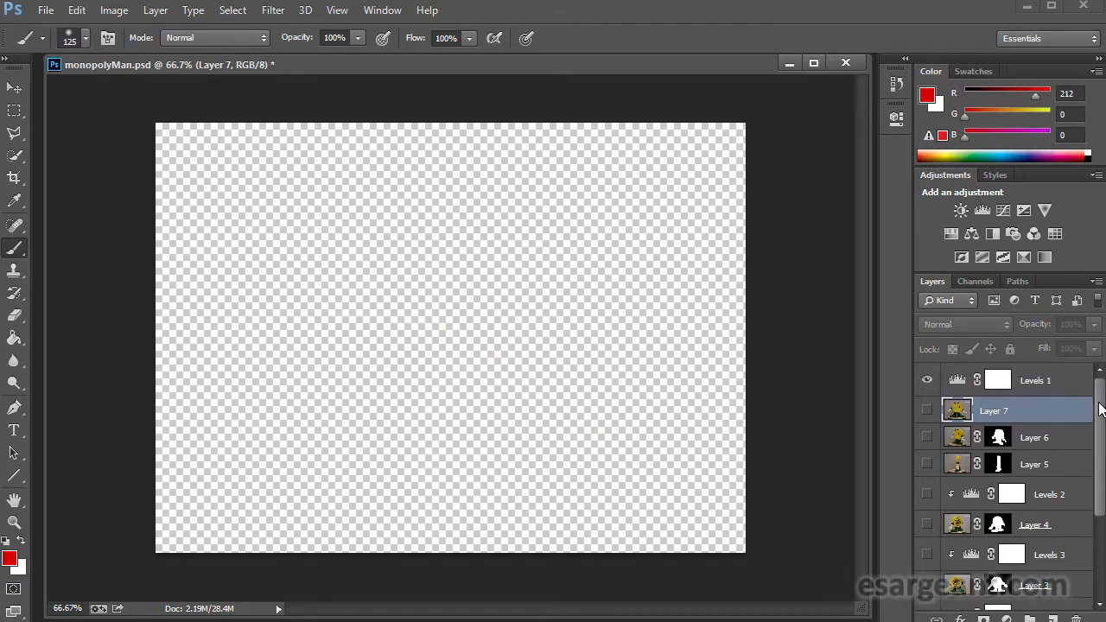
Show Layer 7 and select the figurine's yellow coin body with the Quick Selection tool.
click(929, 413)
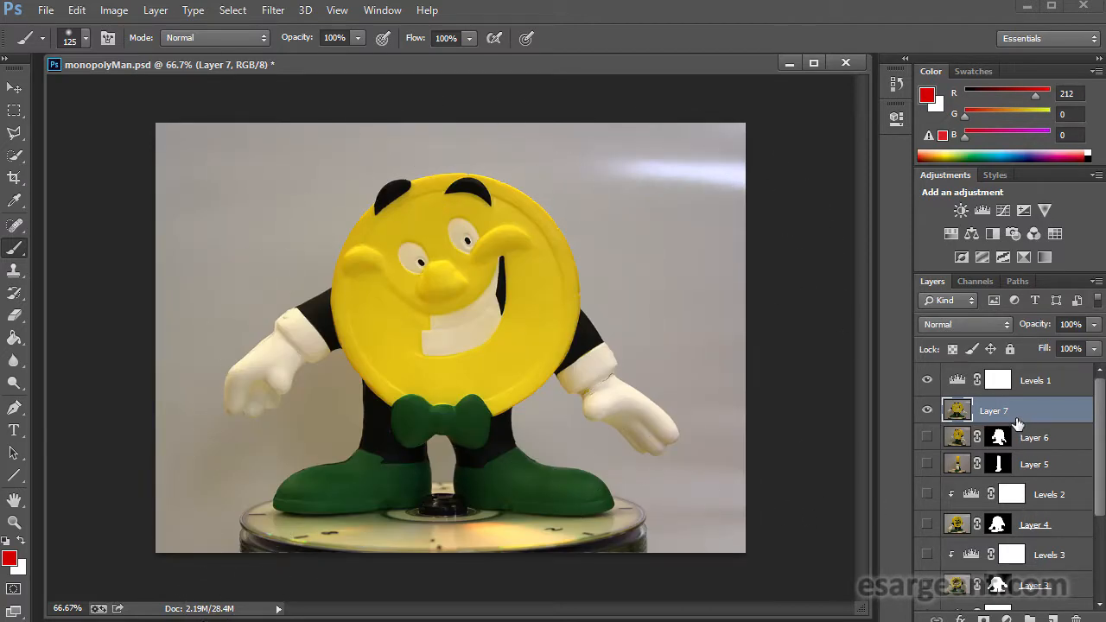
click(13, 157)
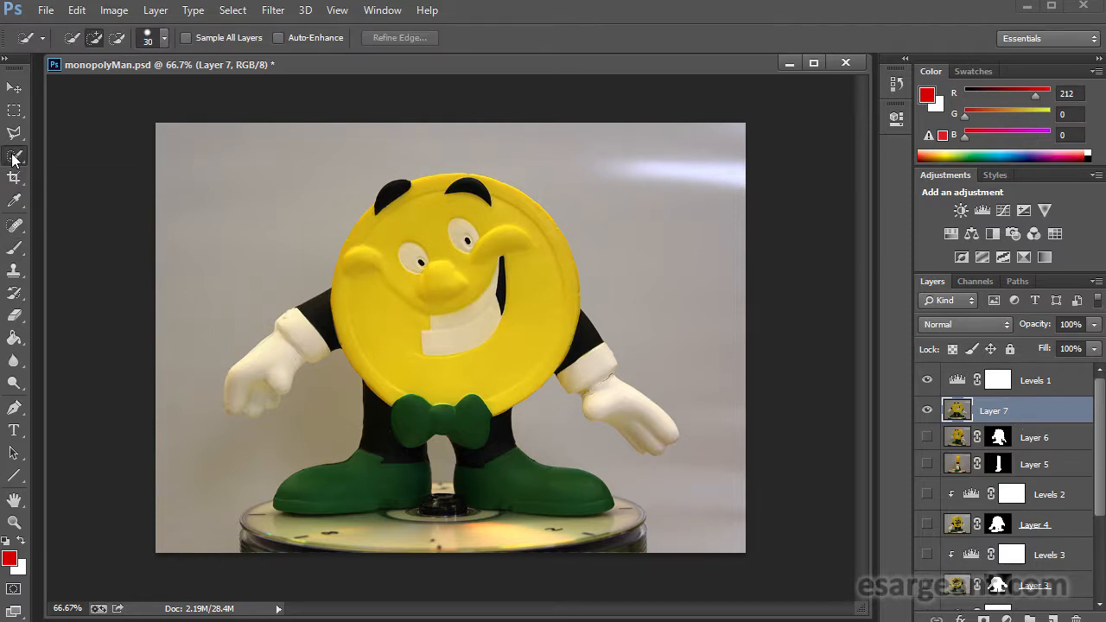
mouse_move(421, 222)
mouse_down()
mouse_move(385, 310)
mouse_move(425, 349)
mouse_move(476, 343)
mouse_up()
Reduce the Quick Selection brush size to 8 and add both arms, the white gloves and the bow tie to the selection.
key(bracketleft)
key(bracketleft)
key(bracketleft)
key(bracketleft)
key(bracketleft)
key(bracketleft)
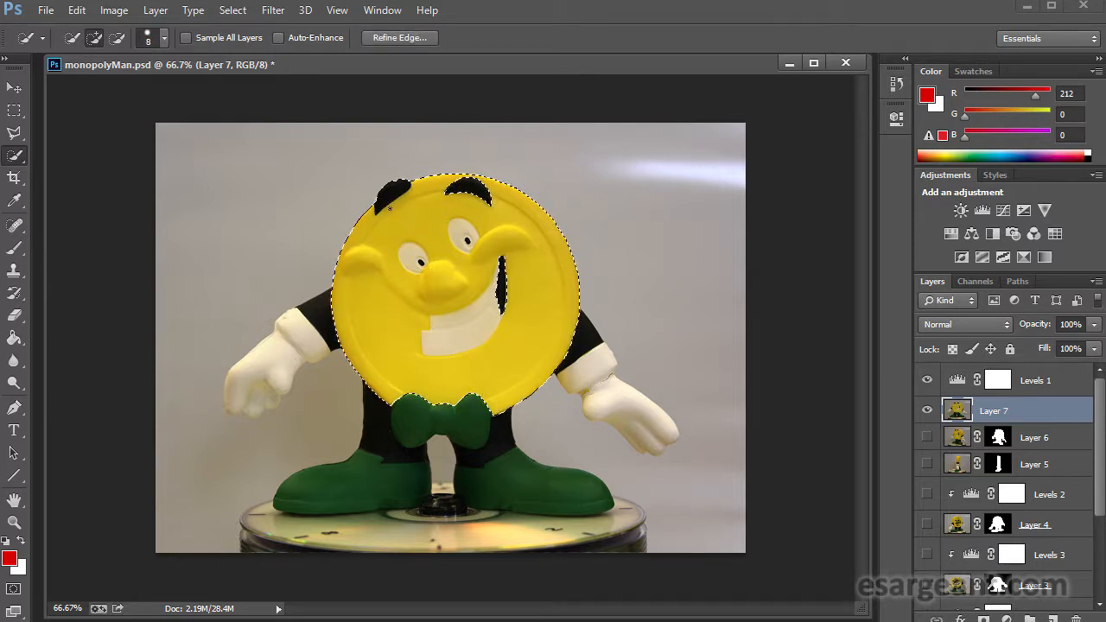
drag(289, 333, 284, 349)
mouse_move(247, 381)
mouse_down()
mouse_move(255, 403)
mouse_move(242, 411)
mouse_up()
mouse_move(405, 423)
mouse_down()
mouse_move(445, 425)
mouse_move(484, 406)
mouse_up()
mouse_move(595, 354)
mouse_down()
mouse_move(620, 433)
mouse_move(663, 424)
mouse_up()
Extend the selection over the figurine's black legs and green shoes.
drag(486, 436, 497, 465)
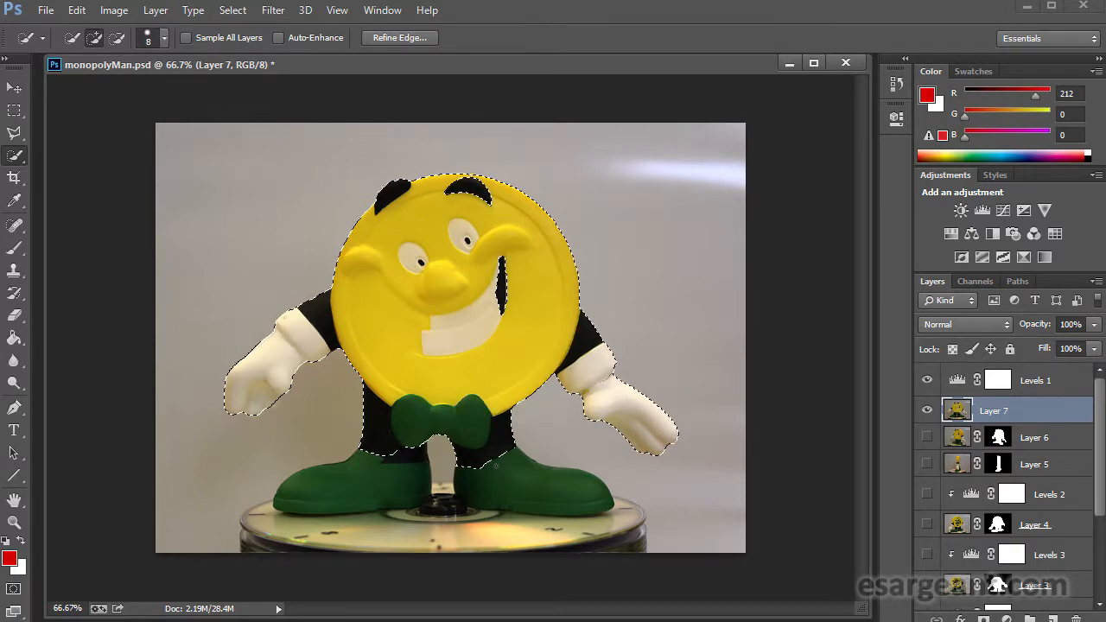
drag(549, 489, 527, 503)
click(379, 479)
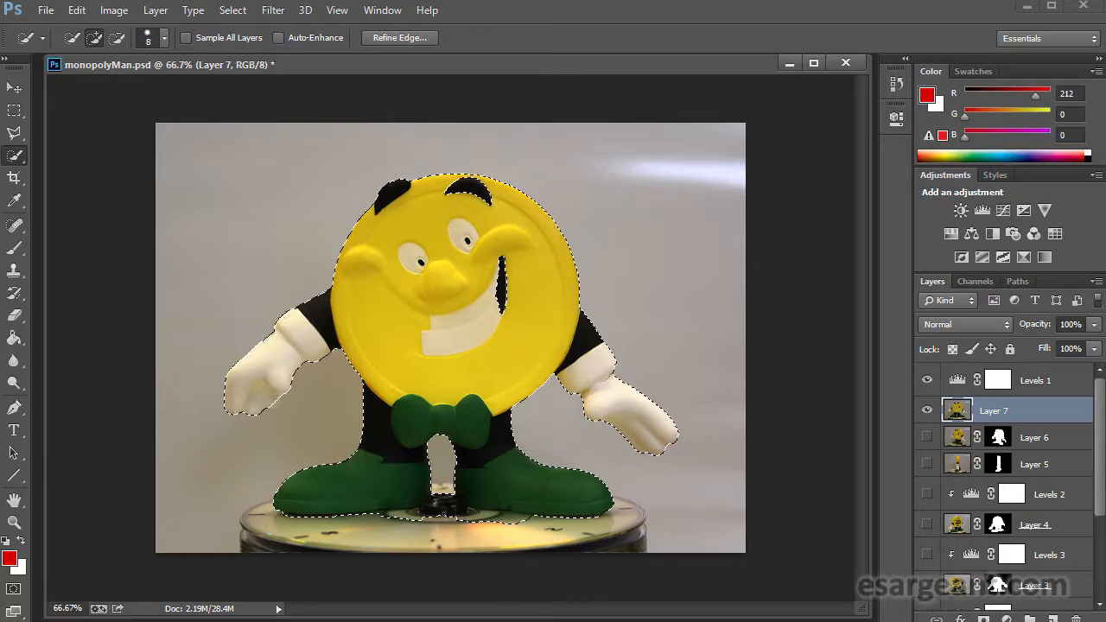
Subtract the stray disc stand areas below and between the shoes from the selection.
key(alt)
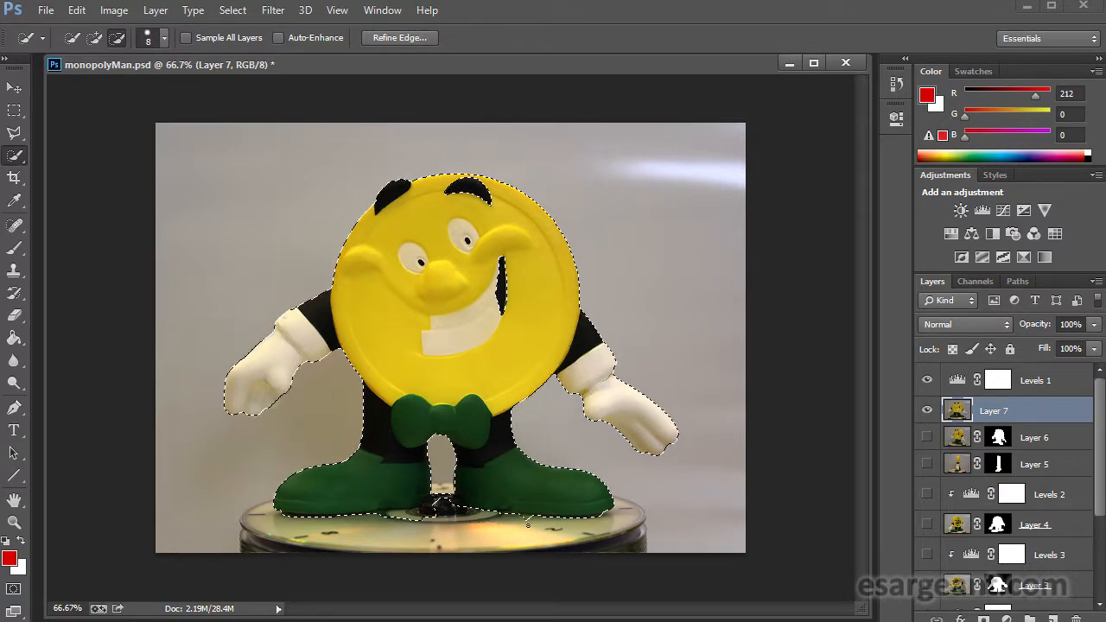
click(442, 463)
key(alt)
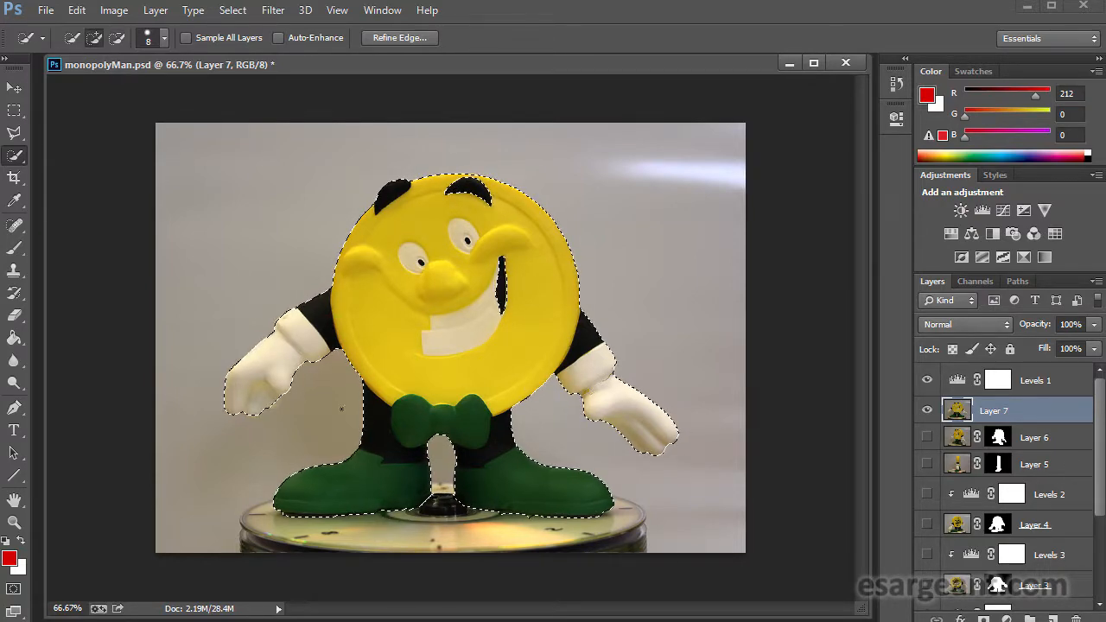
Add the black mouth opening to the selection and convert the selection into a layer mask on Layer 7.
click(502, 282)
click(983, 618)
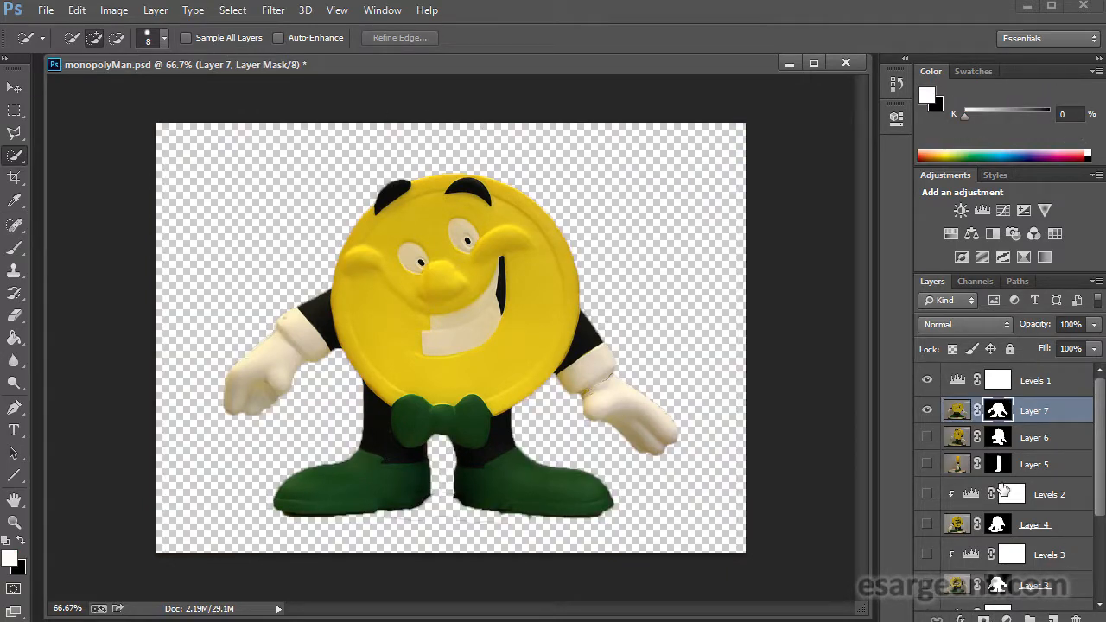
Toggle the visibility of Layer 7 and of Levels 1 off and on to compare the masked figurine.
click(927, 410)
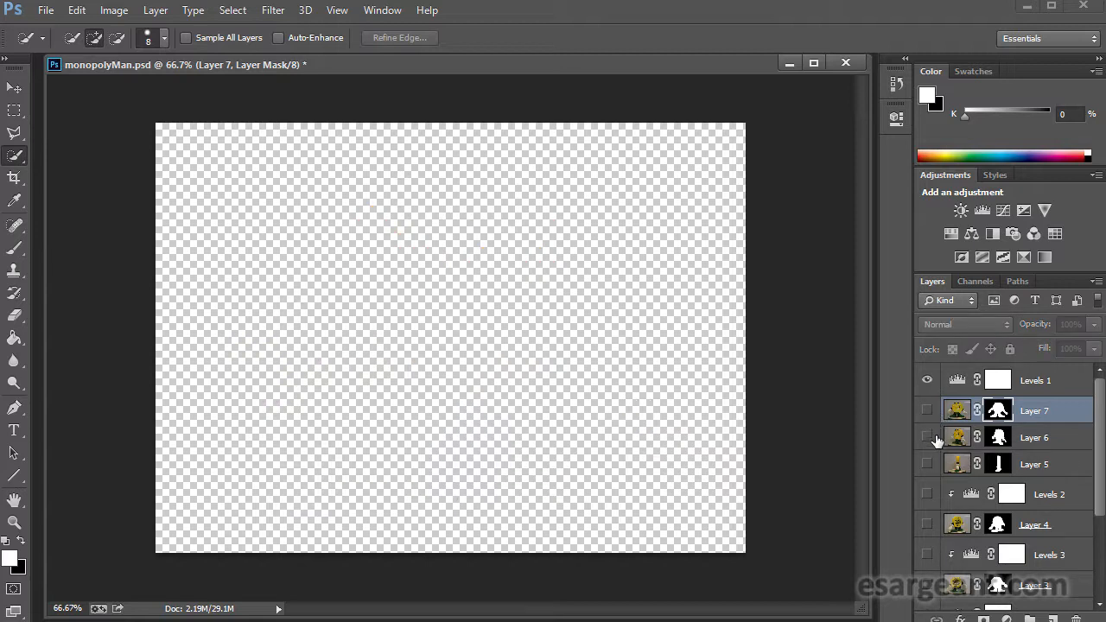
click(926, 411)
click(926, 380)
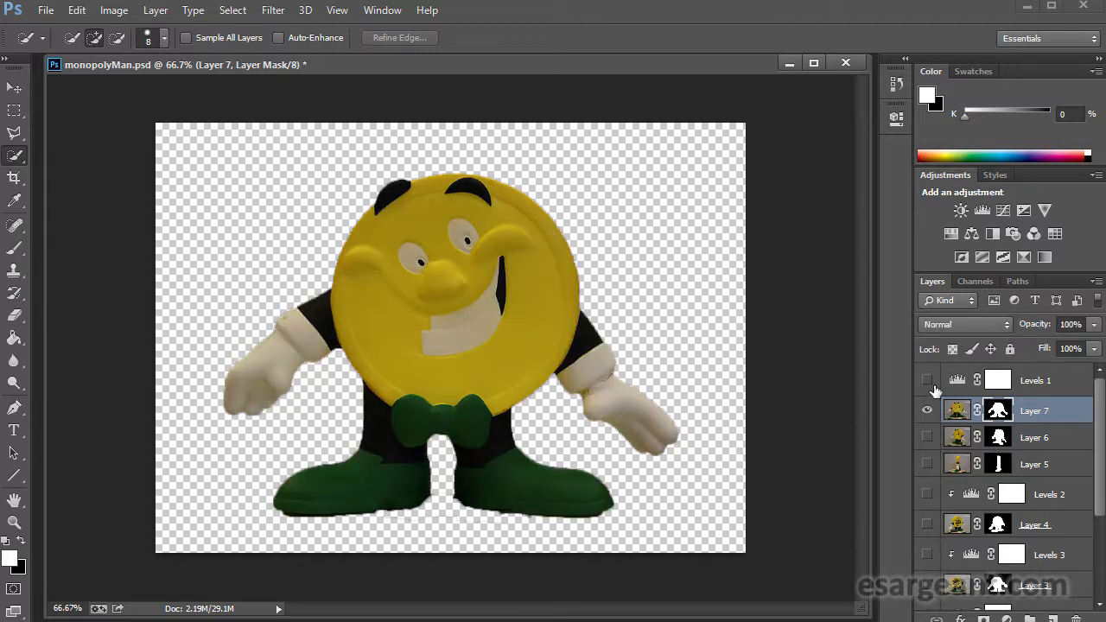
click(928, 381)
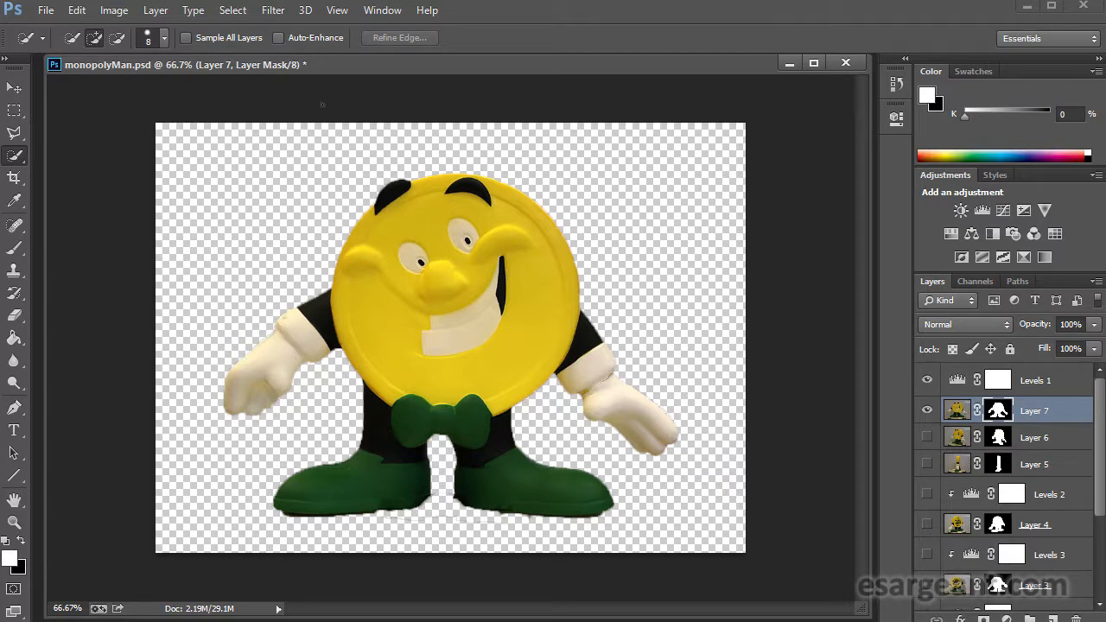
Check the document's pixel width and height in the Image Size settings without changing them.
click(115, 12)
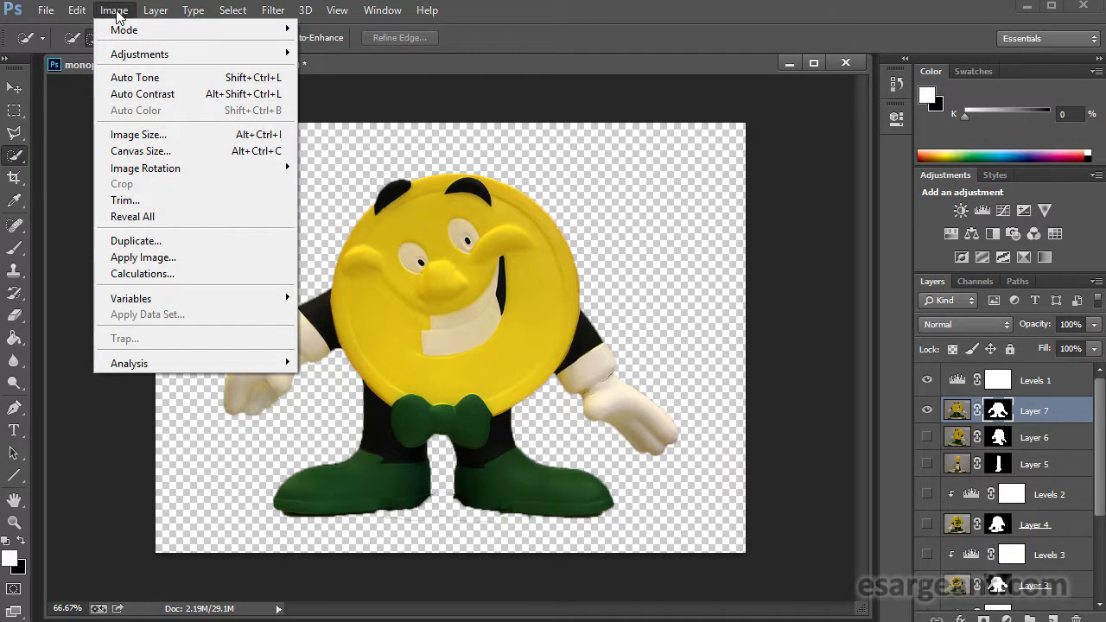
click(164, 135)
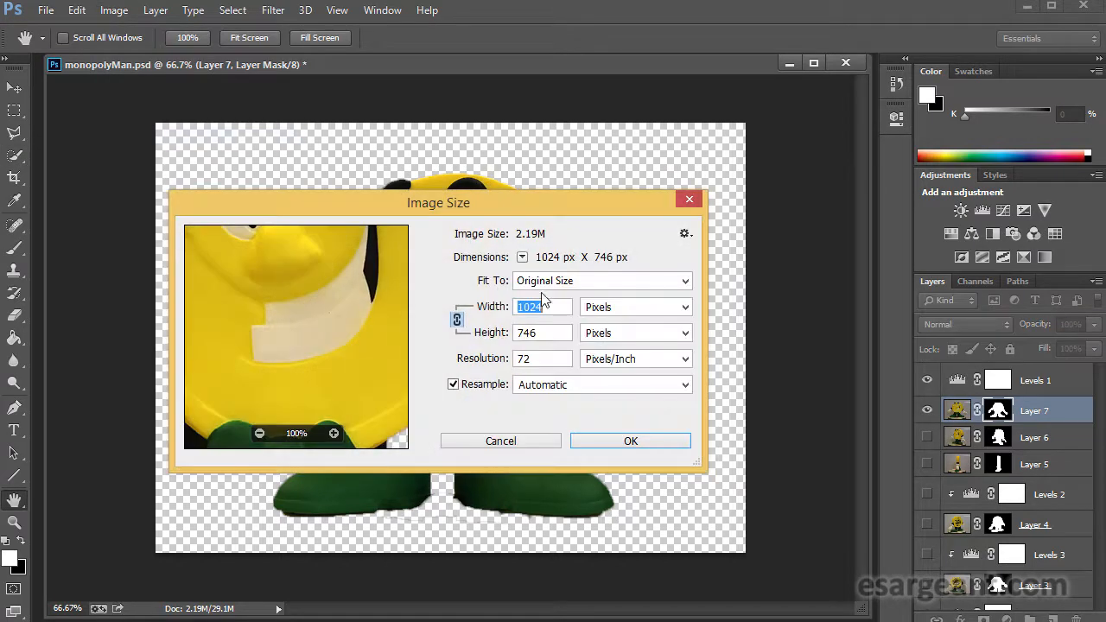
click(565, 339)
drag(564, 339, 444, 342)
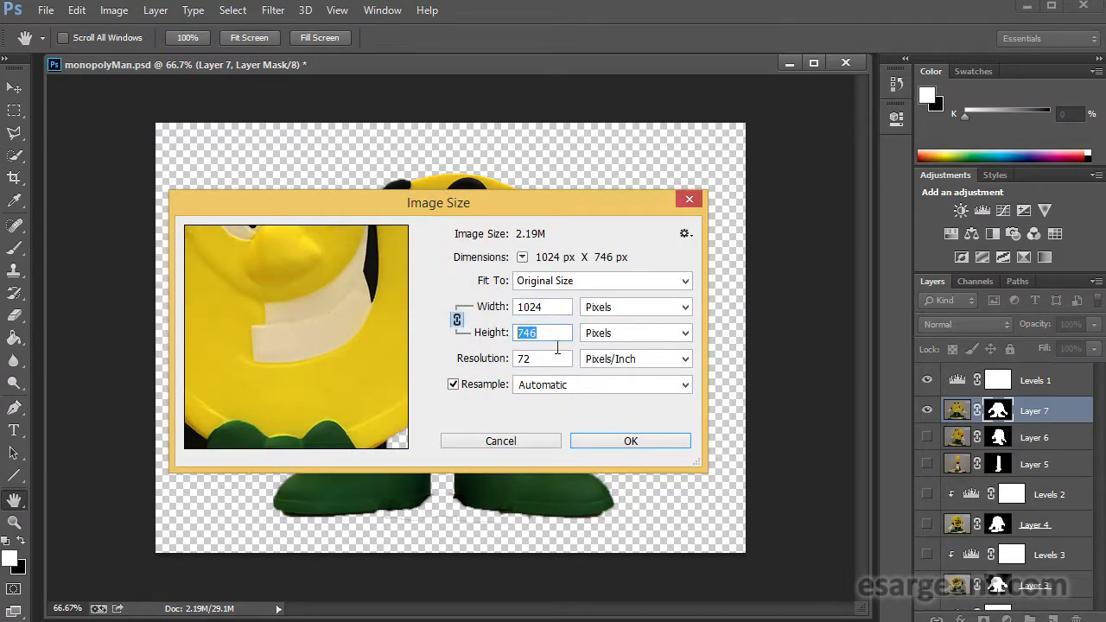
click(554, 315)
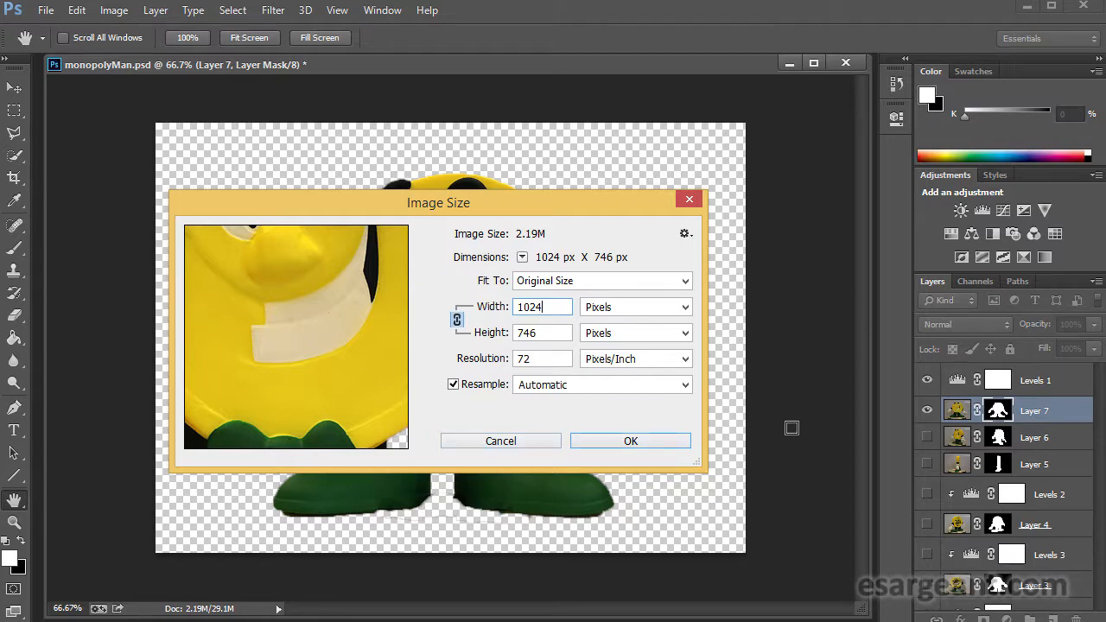
click(498, 440)
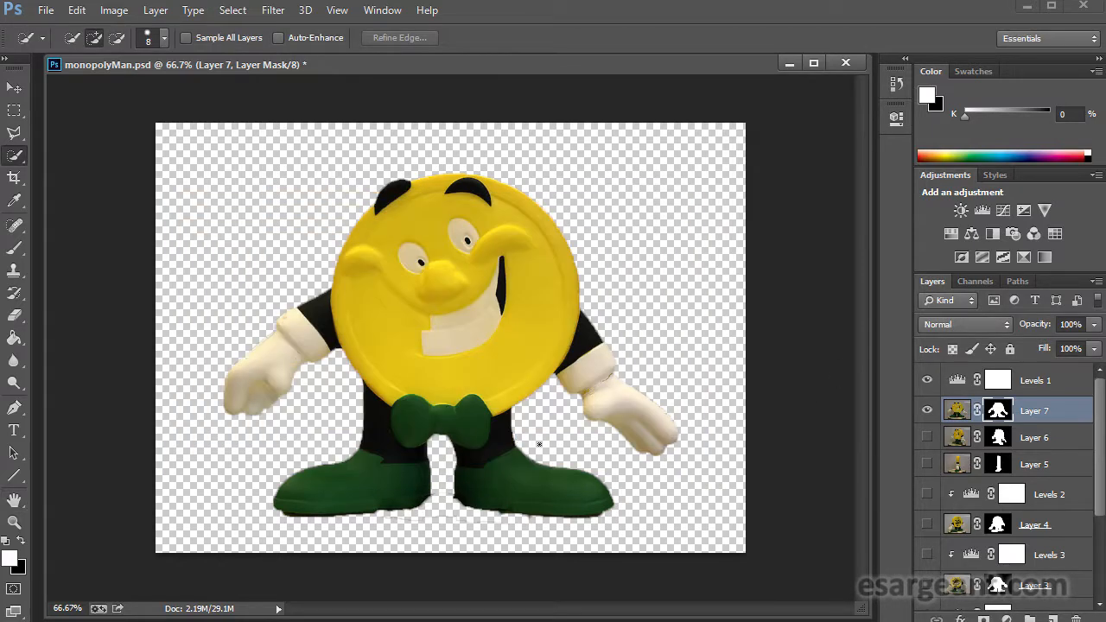
Hide Layer 7, and preview Layer 6 and Layer 5 before hiding them again.
click(928, 412)
click(928, 438)
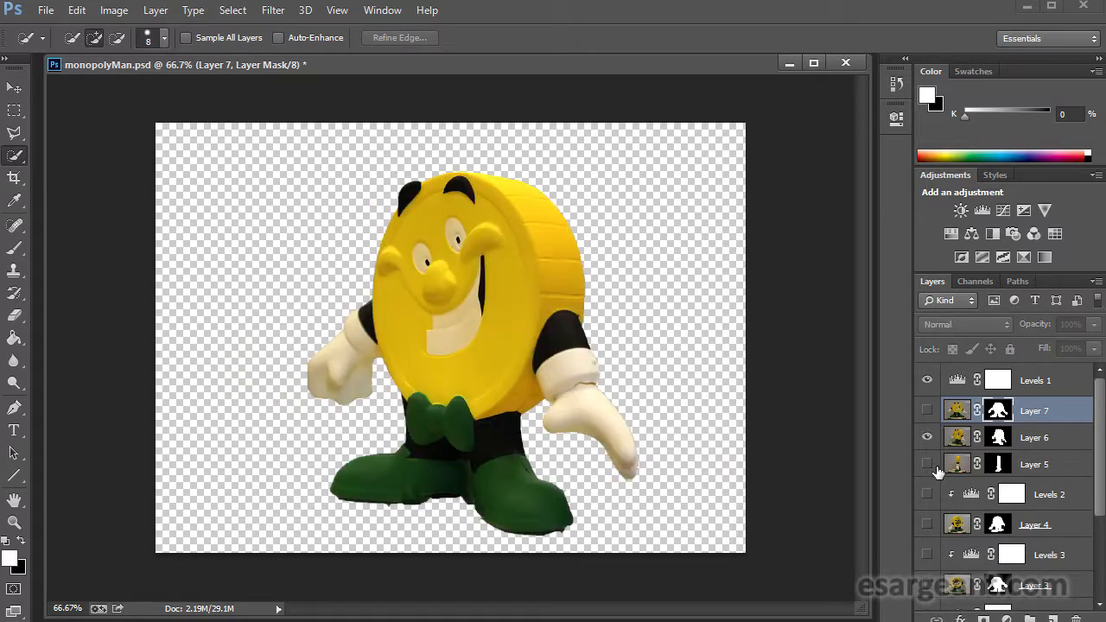
click(927, 465)
click(927, 438)
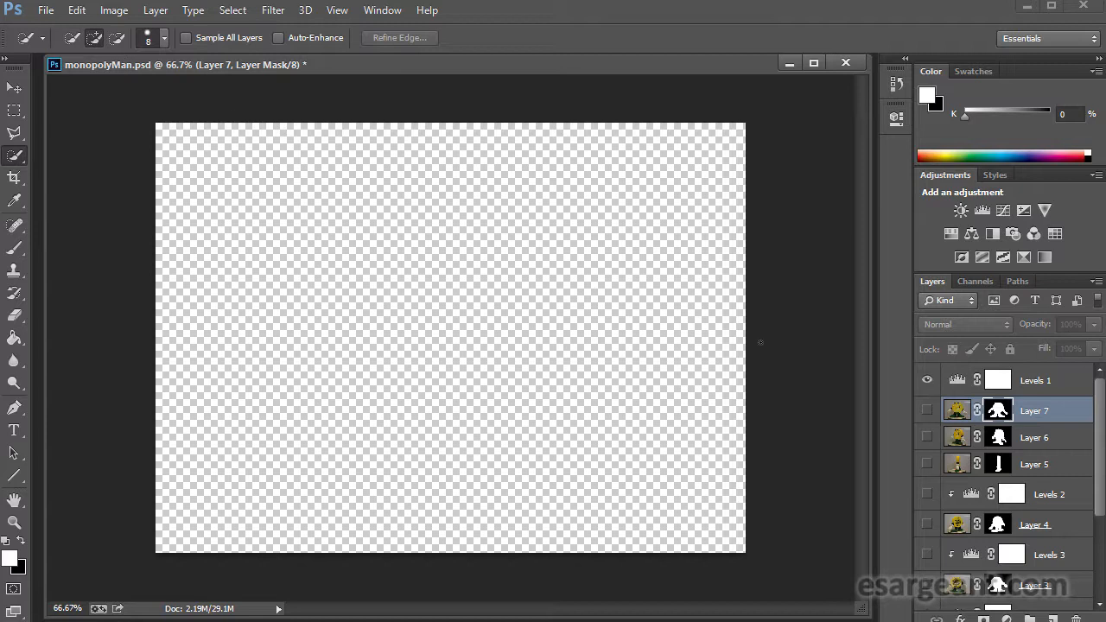
Preview the masked figurine on Layer 7, Layer 6 and Layer 5 individually, hiding each layer again.
click(929, 411)
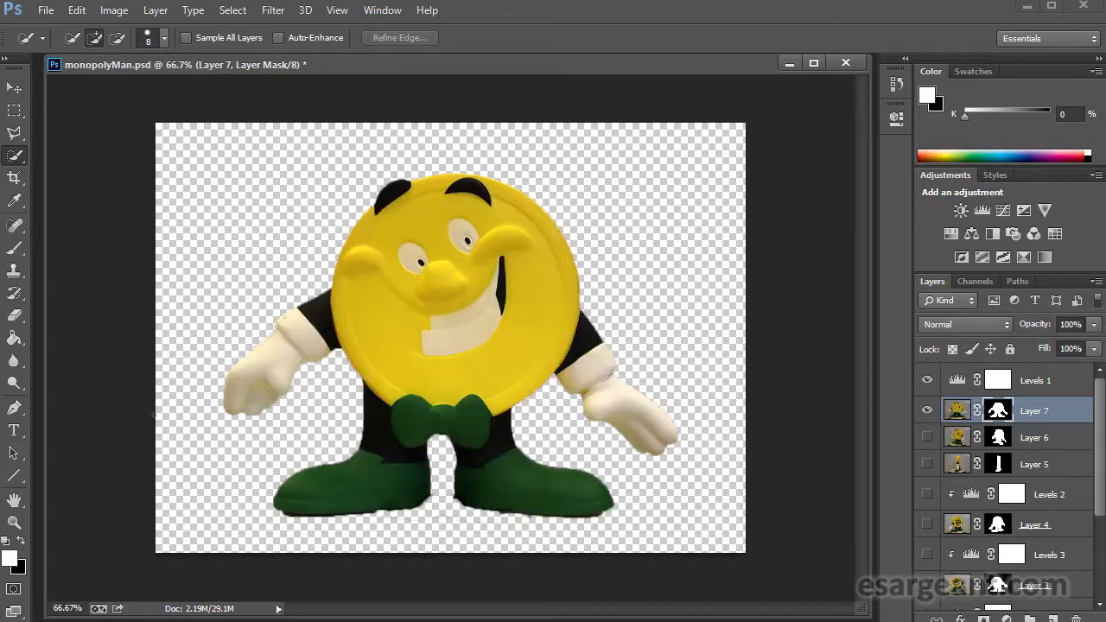
click(927, 411)
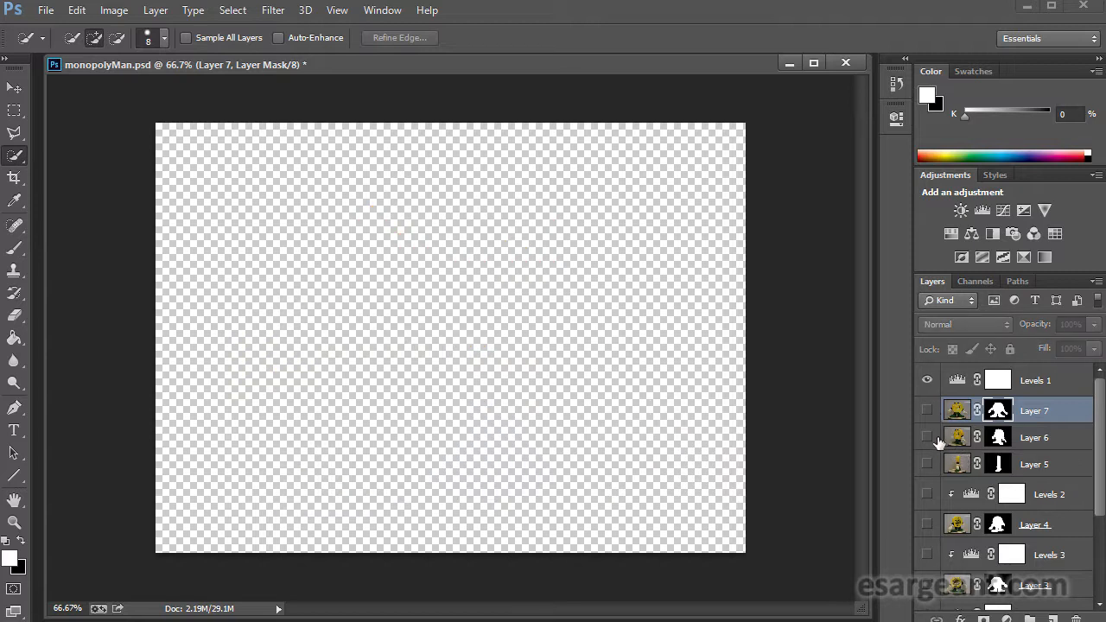
click(928, 412)
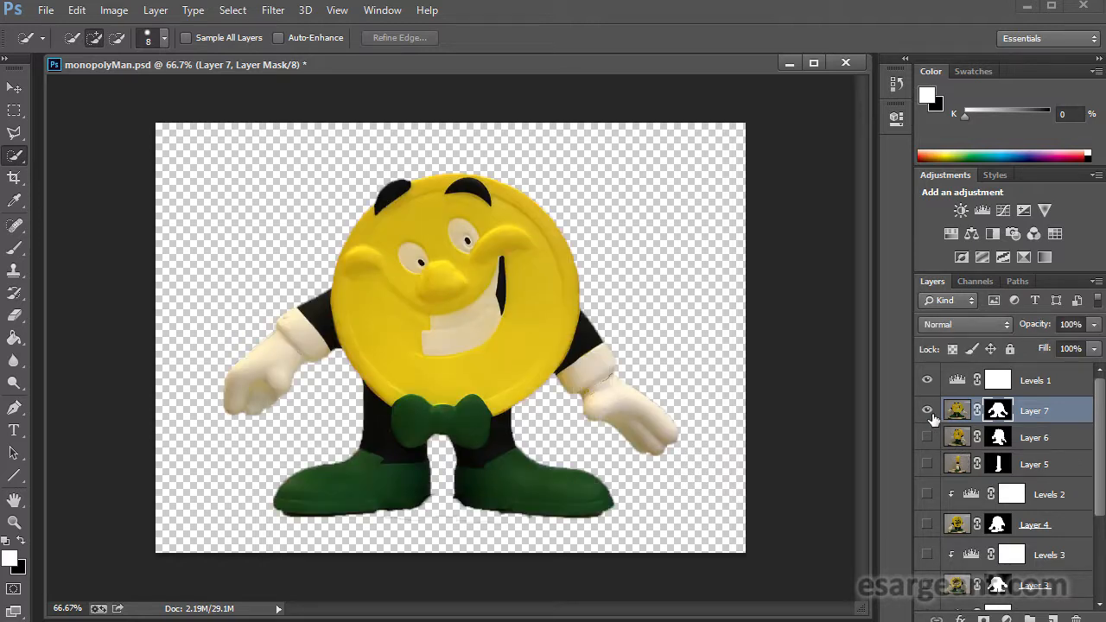
click(928, 411)
click(928, 438)
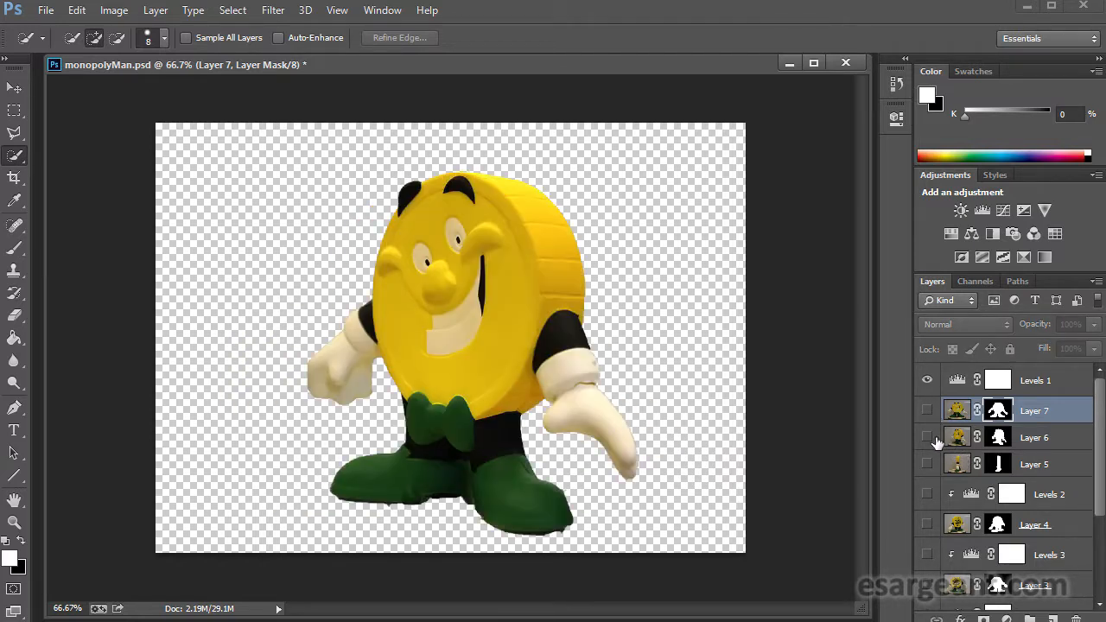
click(928, 439)
click(927, 465)
click(927, 465)
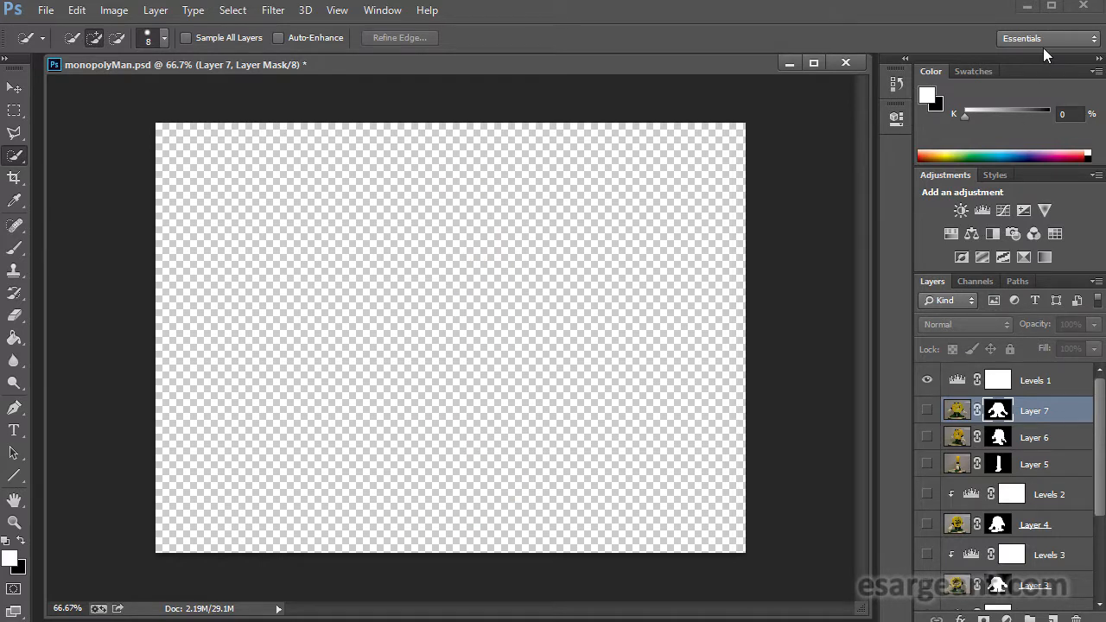
Leave Photoshop for Flash and open the frames subfolder of the 2D folder in File Explorer.
click(1028, 11)
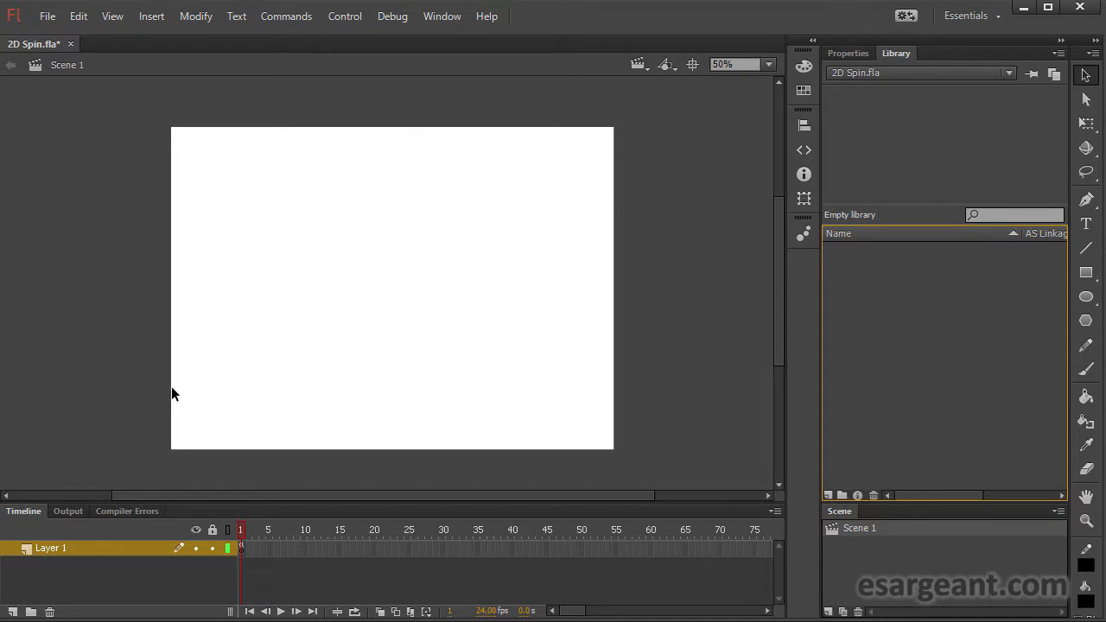
click(74, 332)
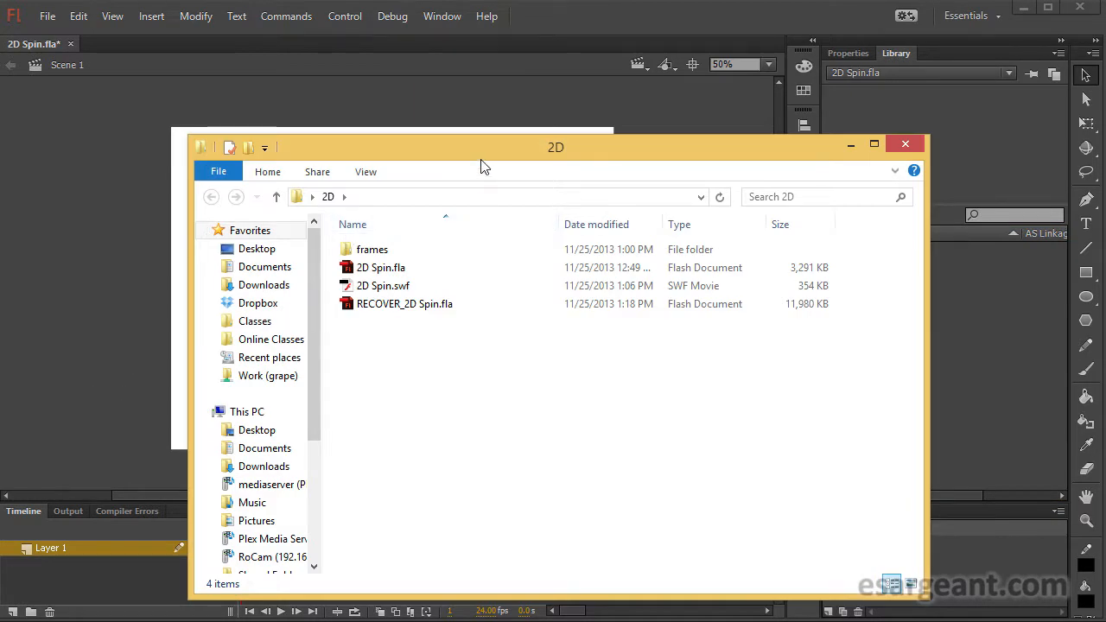
drag(481, 168, 426, 114)
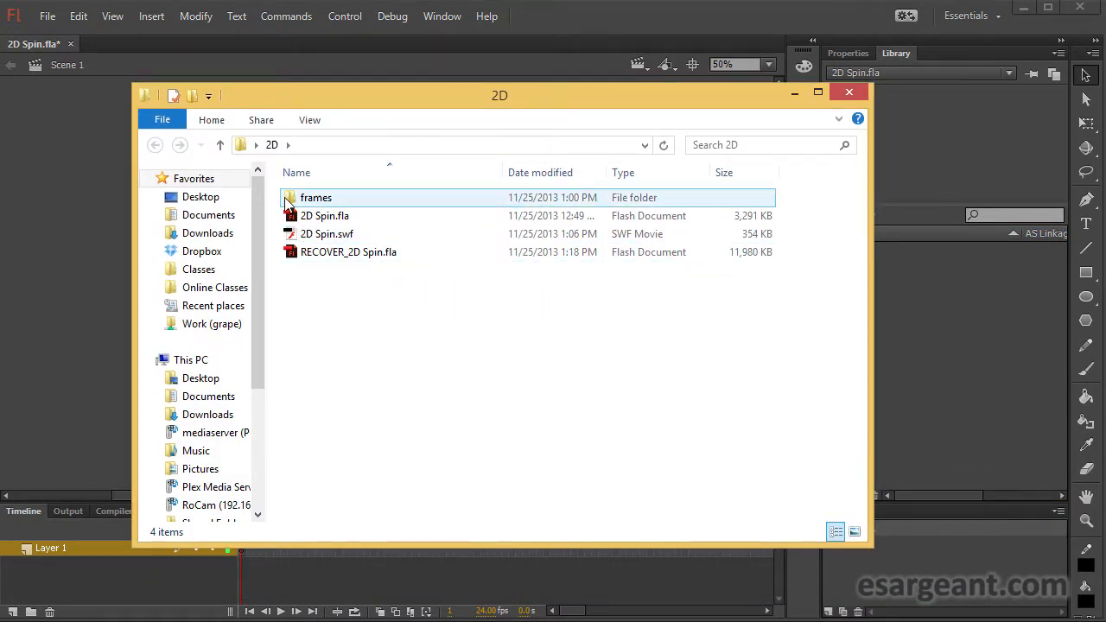
click(341, 251)
double_click(316, 198)
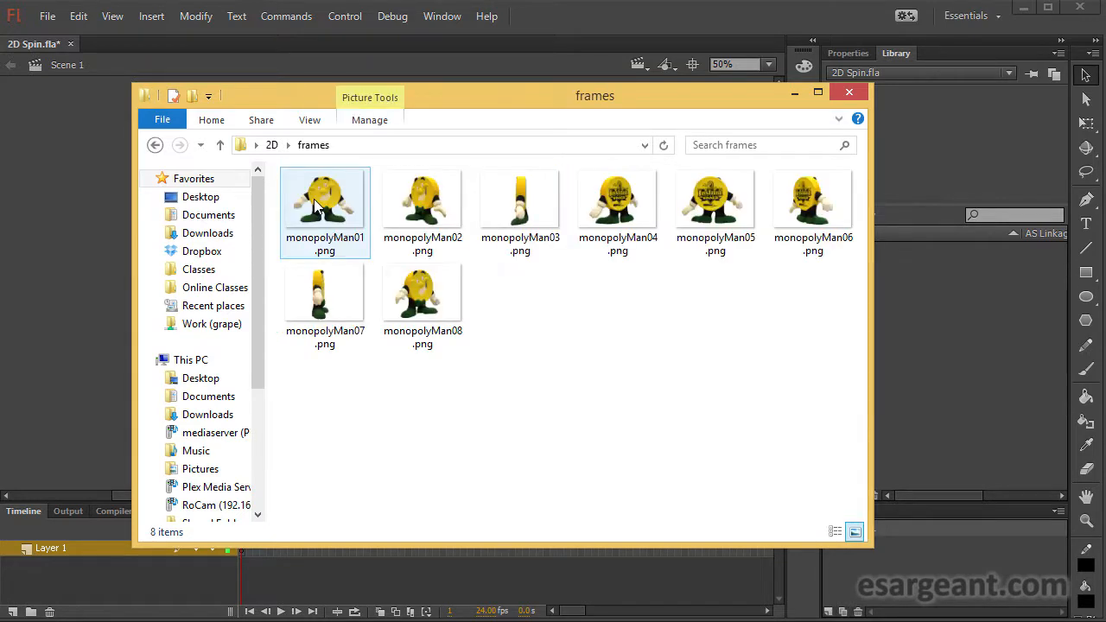
View the exported figurine PNGs in sequence from monopolyMan01.png in Windows Photo Viewer, and return to the Flash document.
click(326, 203)
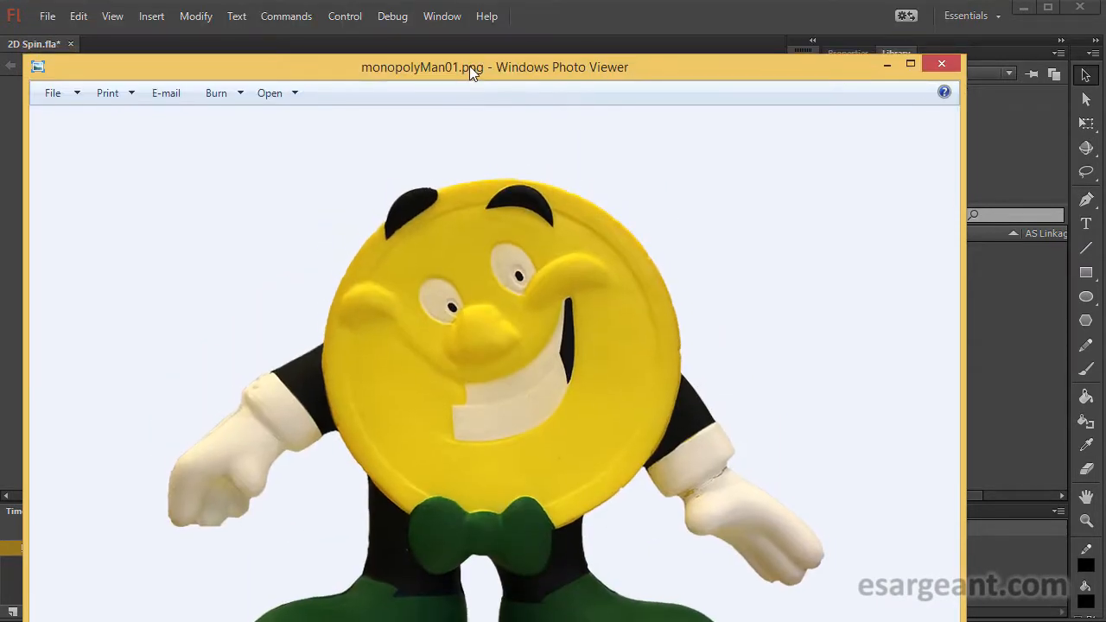
key(Right)
key(Right)
key(Right)
key(Right)
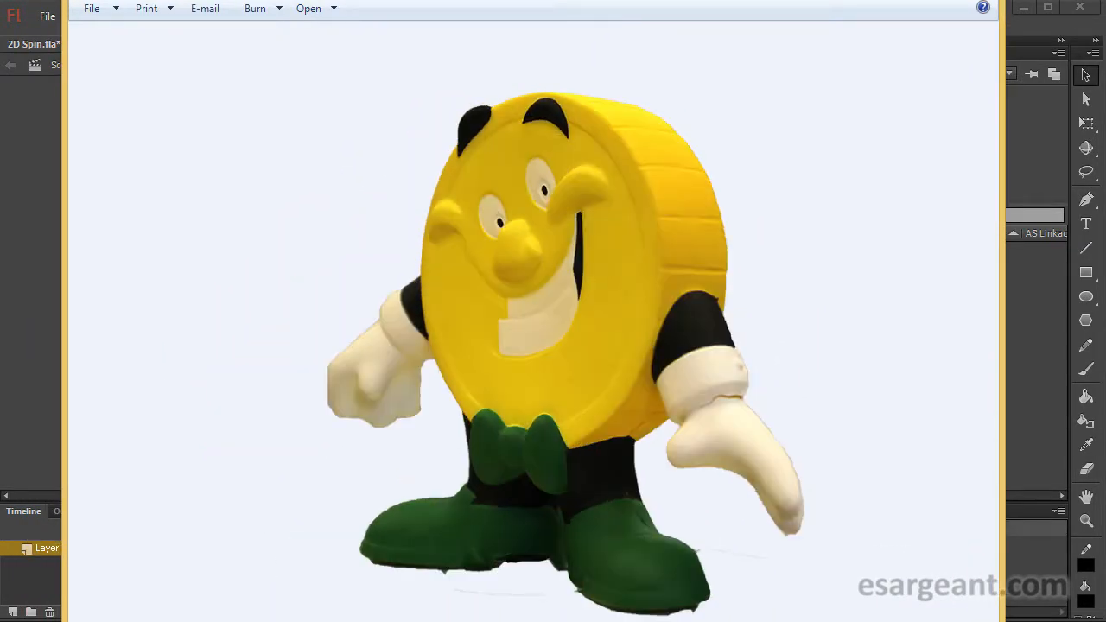
key(Right)
key(Right)
key(Right)
key(Right)
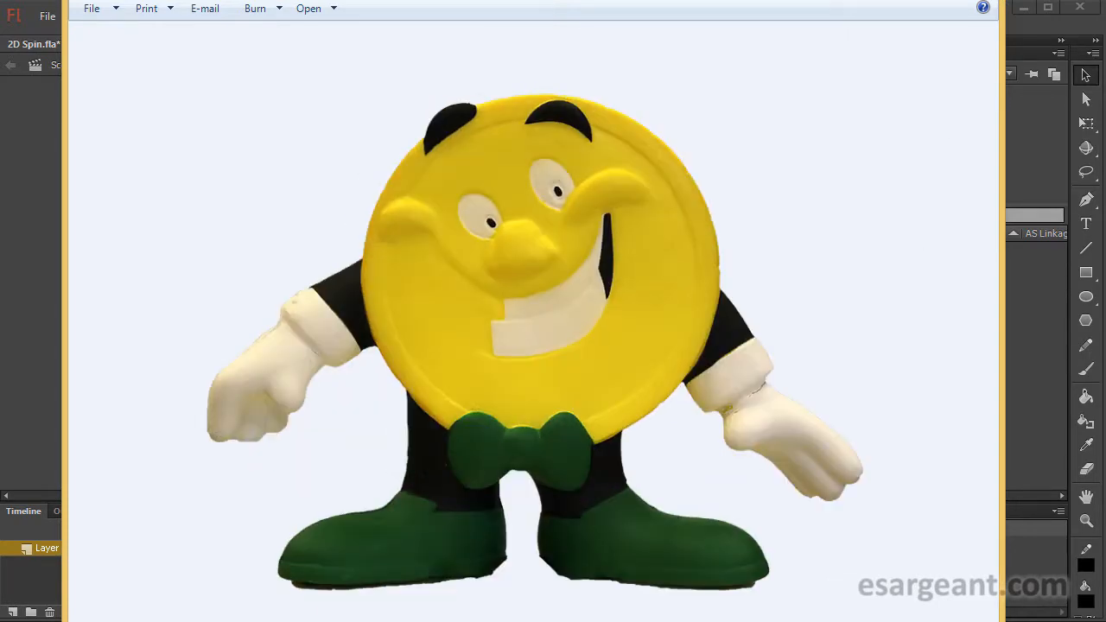
key(Escape)
click(641, 340)
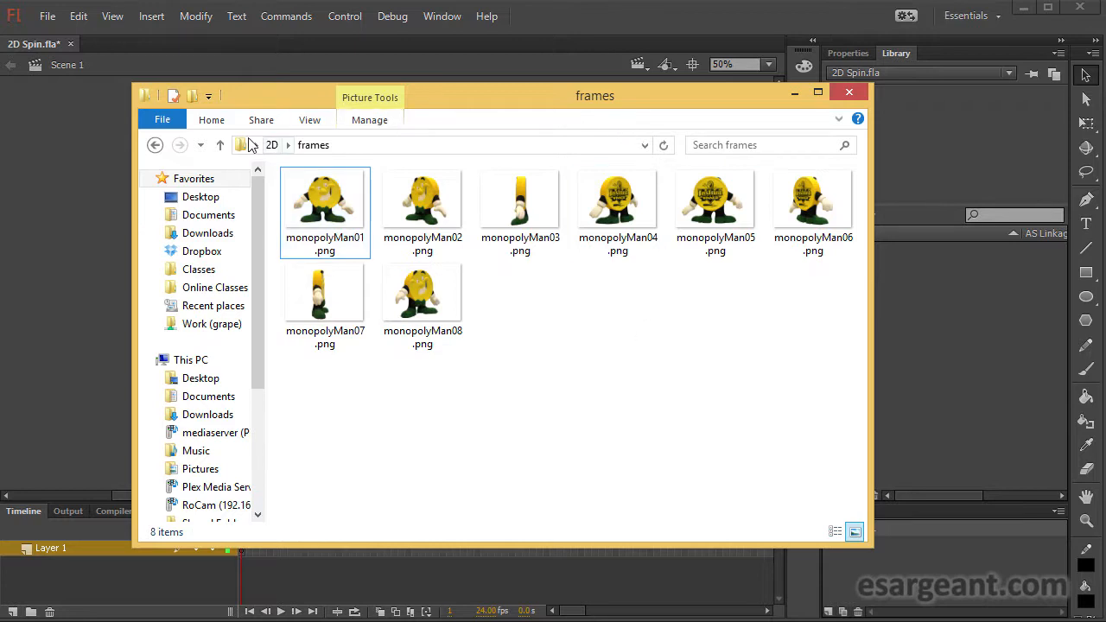
click(220, 145)
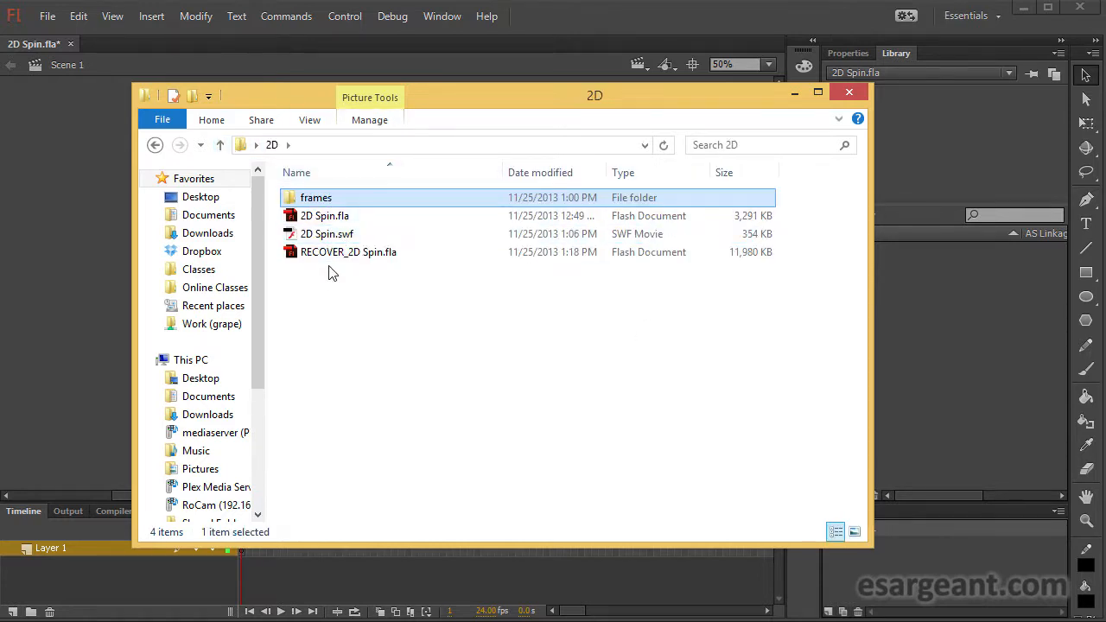
click(610, 21)
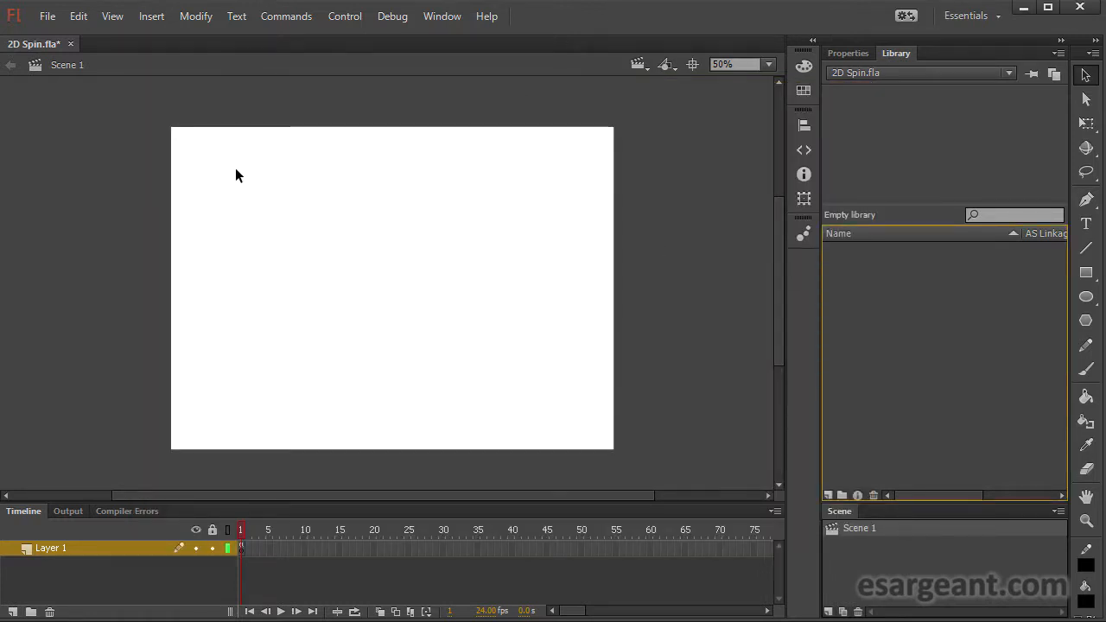
Import the eight images monopolyMan01.png to monopolyMan08.png into the document's library.
click(48, 18)
mouse_move(204, 294)
mouse_move(288, 285)
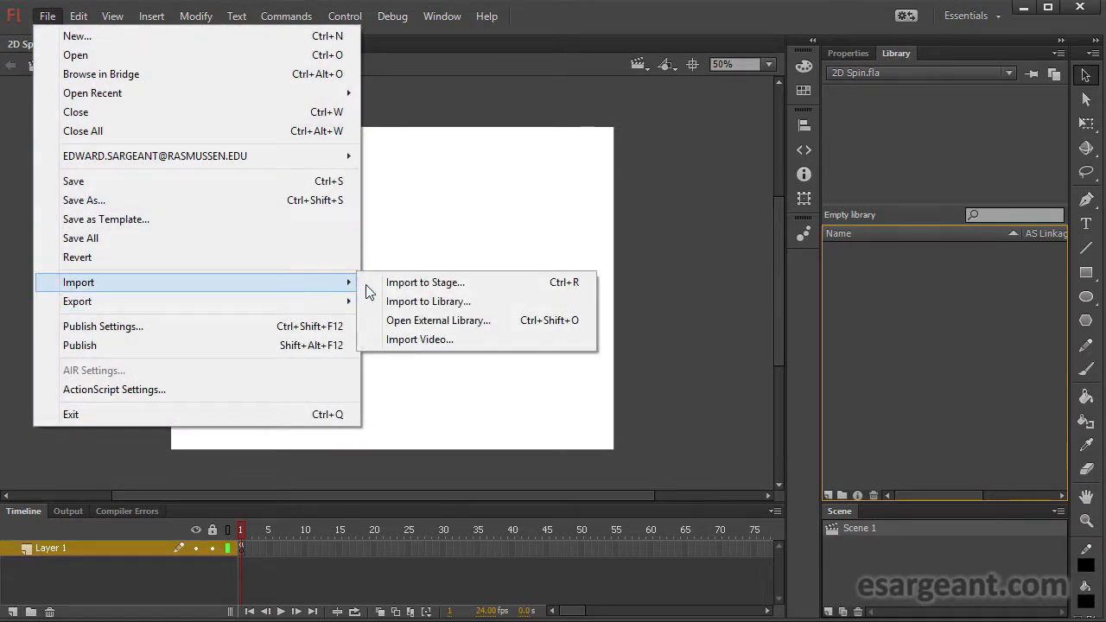
click(476, 302)
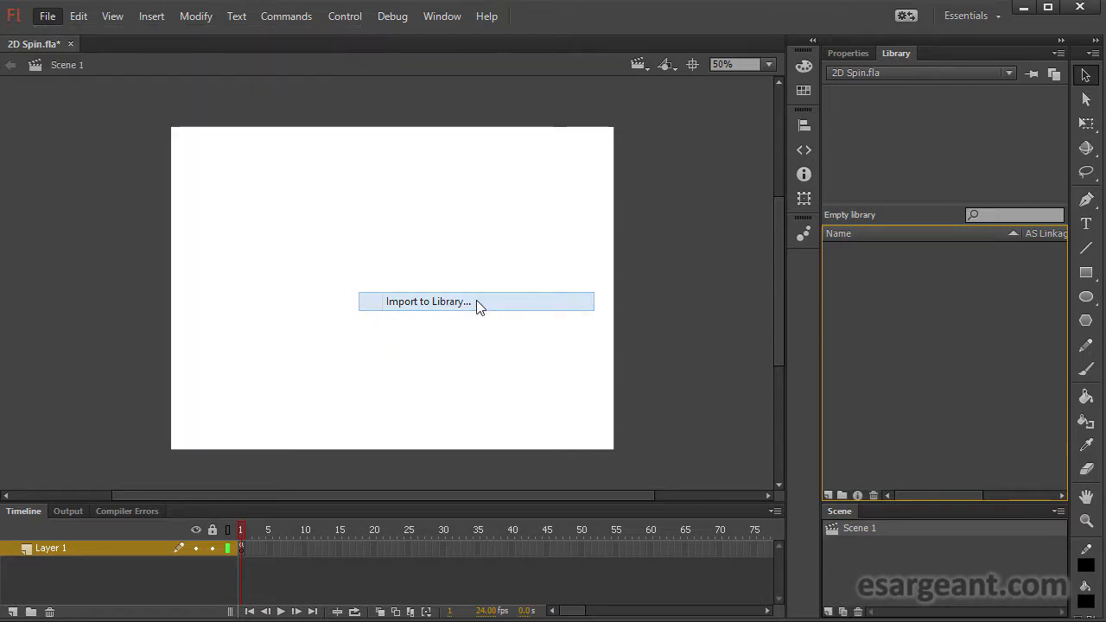
drag(300, 394, 826, 173)
click(698, 512)
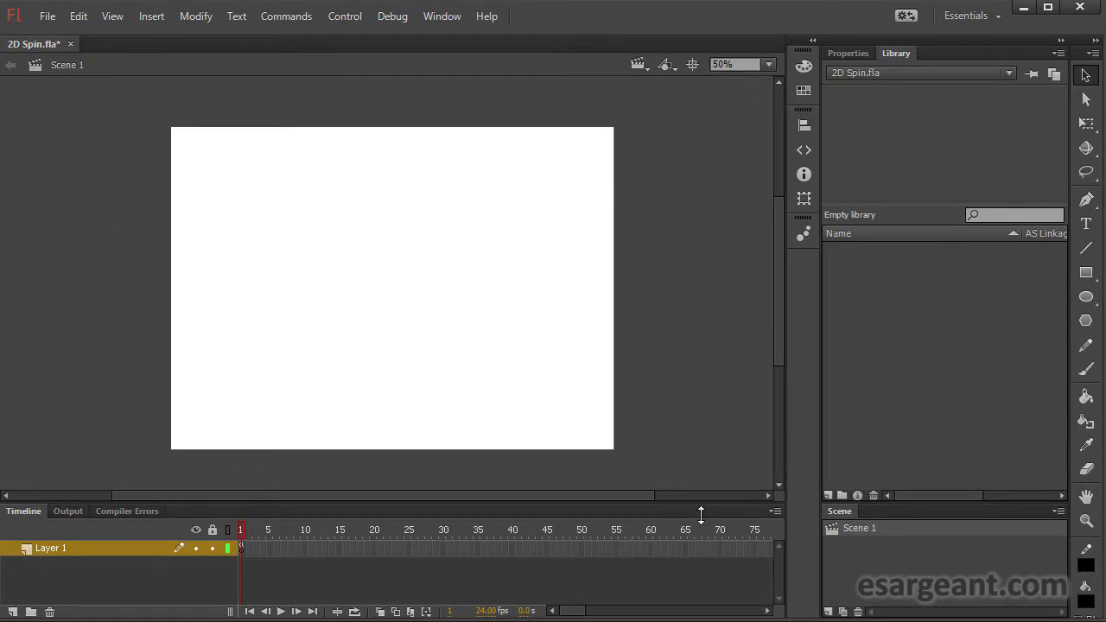
Preview each imported figurine image in the library, from monopolyMan01.png to monopolyMan08.png.
click(921, 252)
click(916, 265)
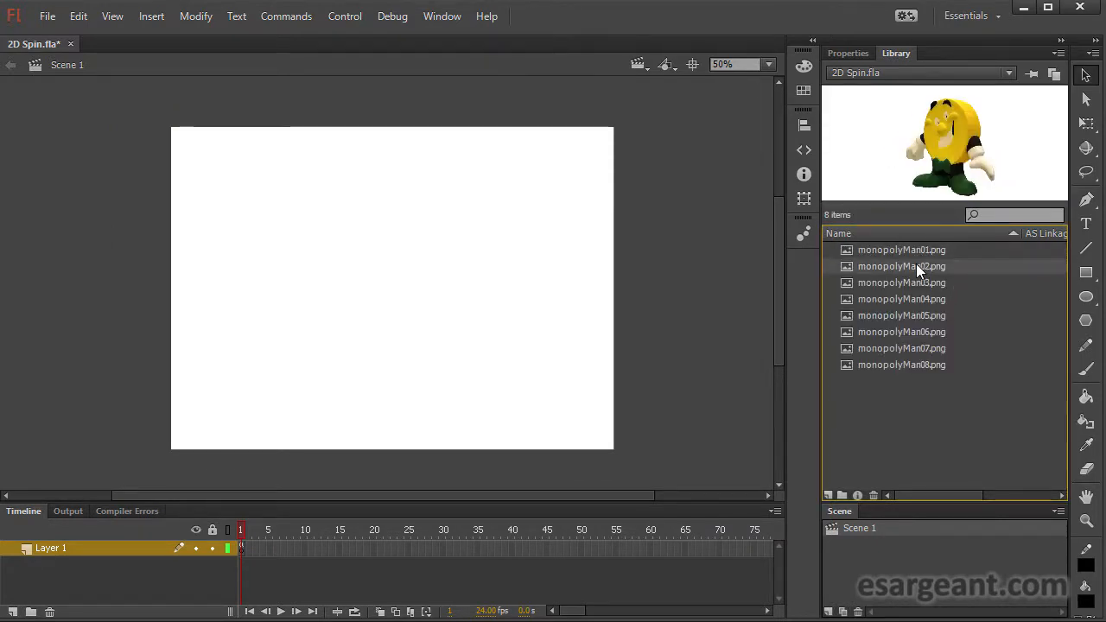
click(910, 282)
click(904, 299)
click(900, 315)
click(898, 332)
click(900, 348)
click(900, 365)
Create a new library folder named Images.
right_click(885, 426)
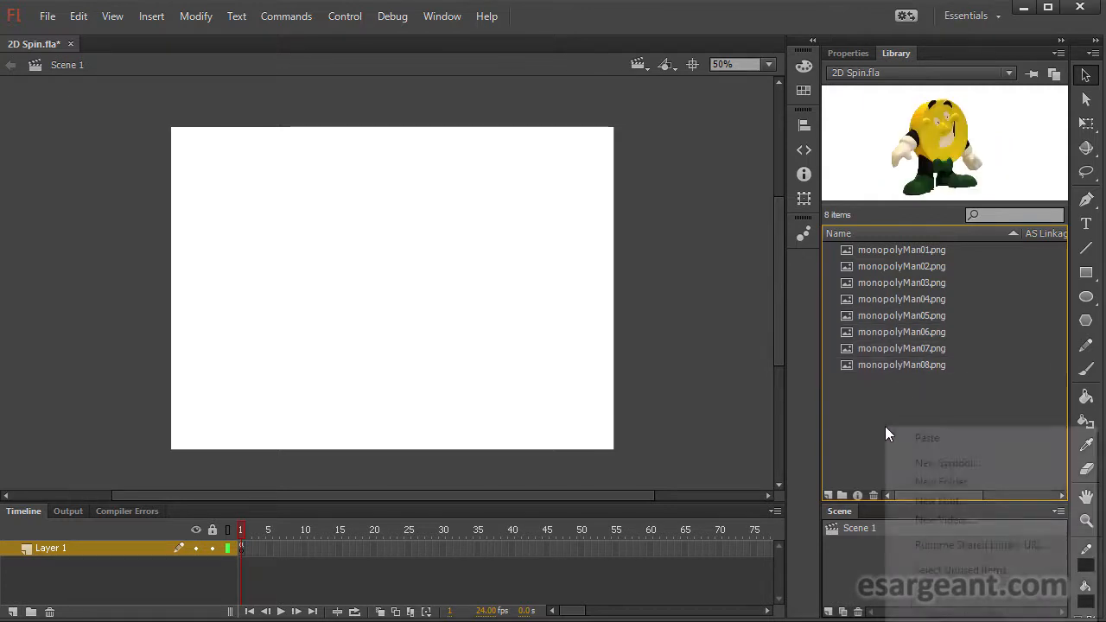
click(913, 480)
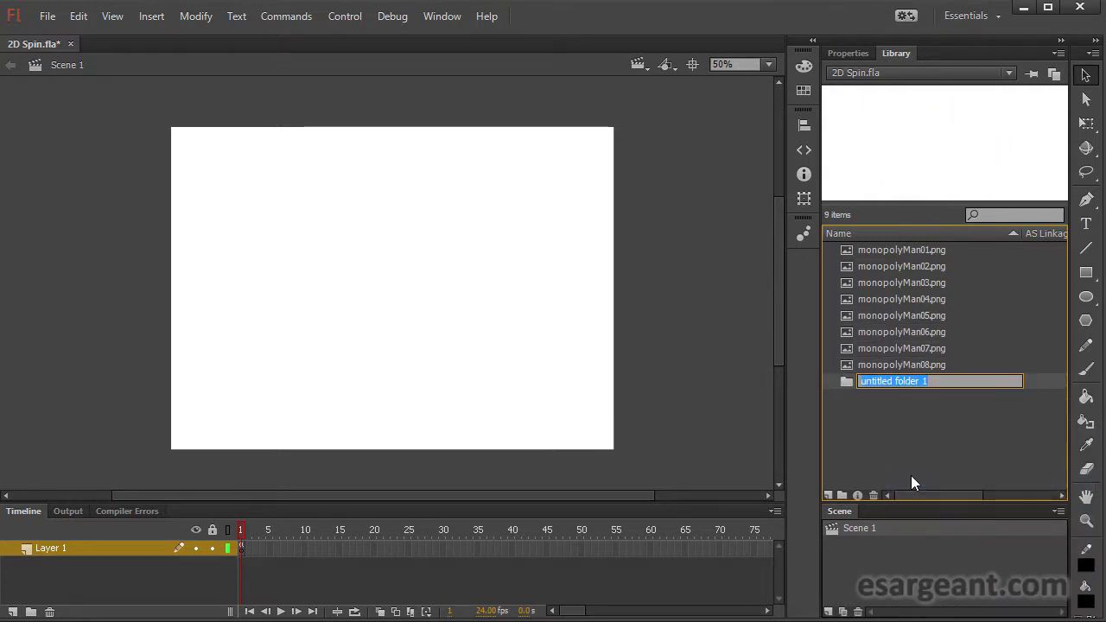
text(Images)
key(Return)
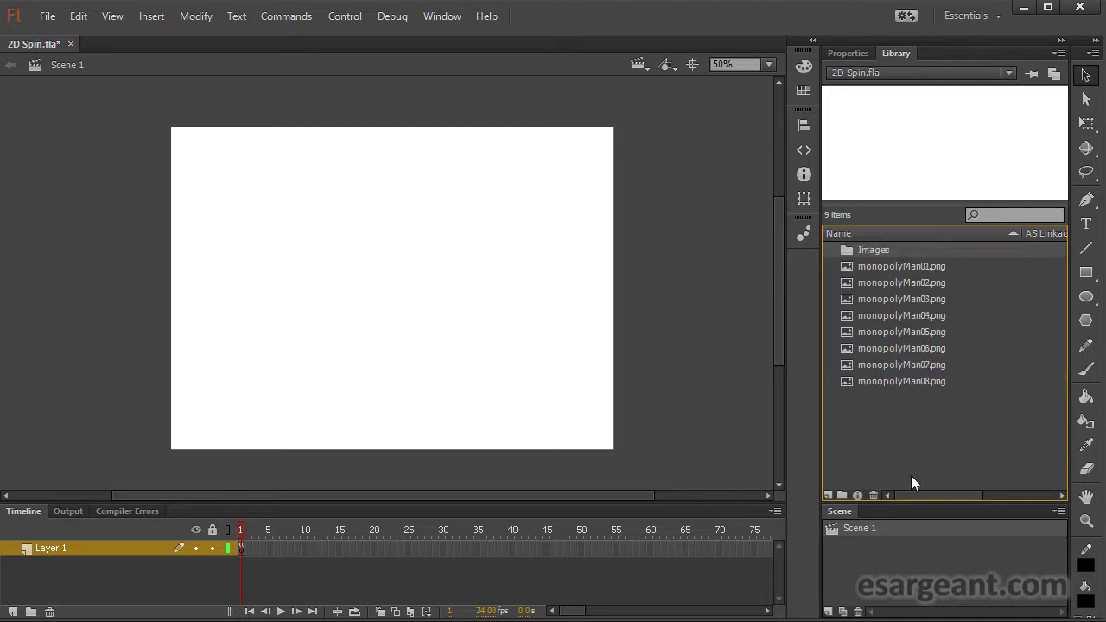
Move all eight monopolyMan PNGs into the Images folder and save the document.
click(870, 268)
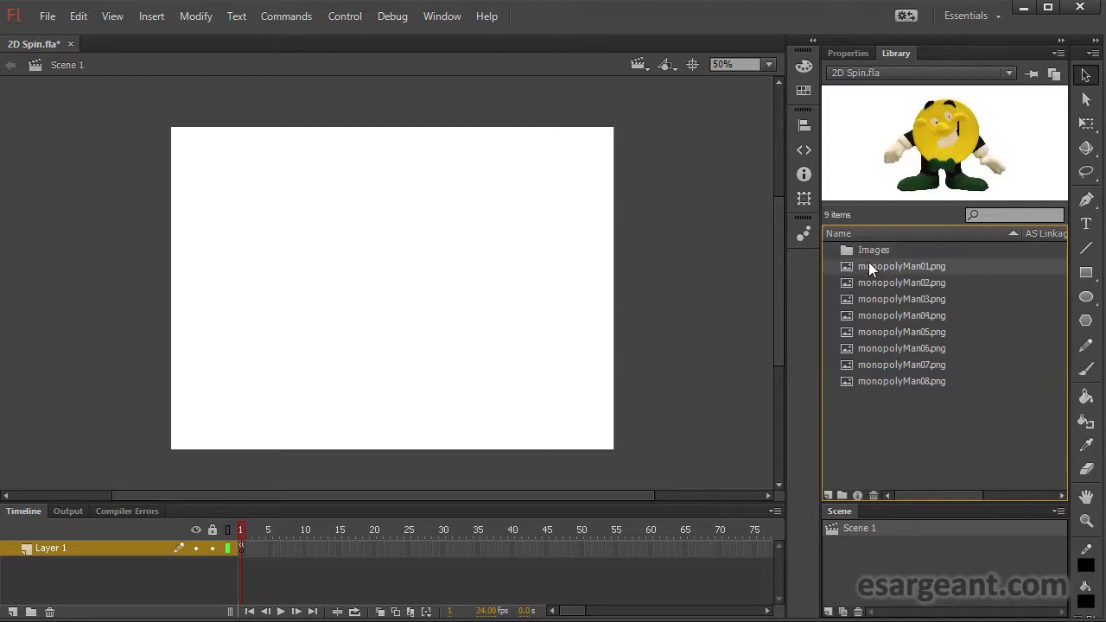
shift+click(874, 380)
drag(878, 302, 877, 251)
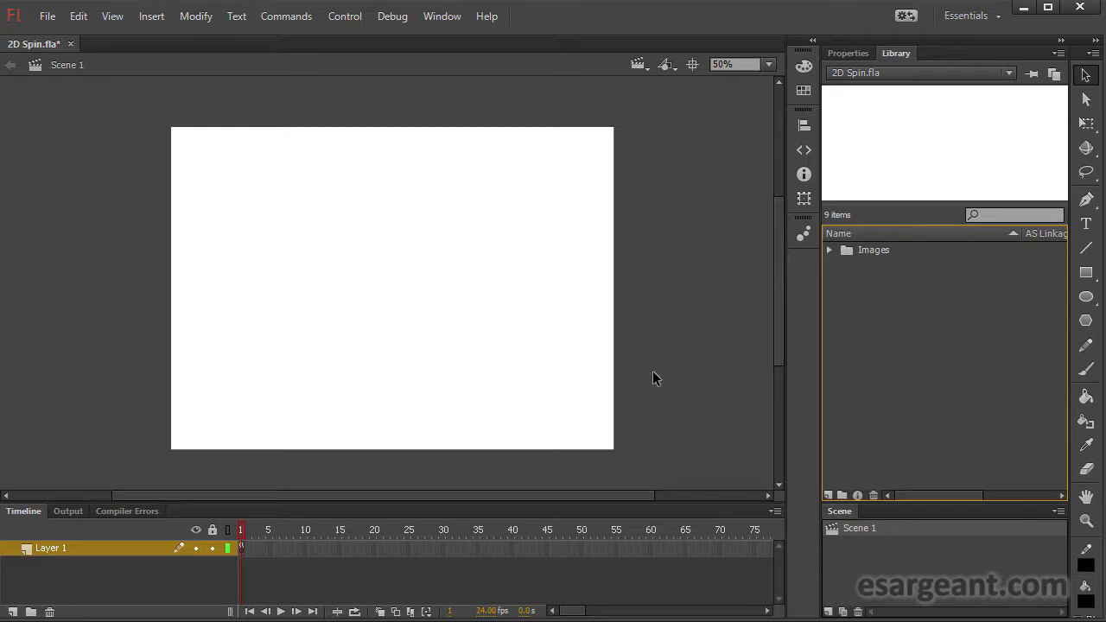
key(ctrl+s)
Add the mouse-drag spin ActionScript to frame 1 of Layer 1 and review its variables and the changeFrame and scrollImages functions.
right_click(242, 550)
click(264, 542)
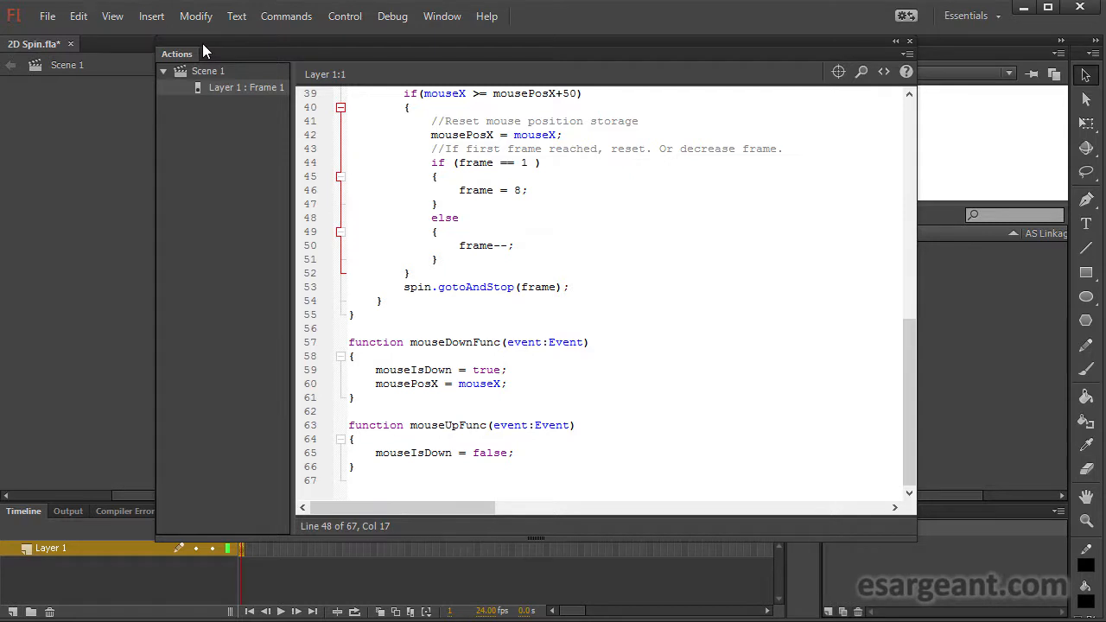
drag(202, 43, 178, 43)
drag(884, 423, 878, 189)
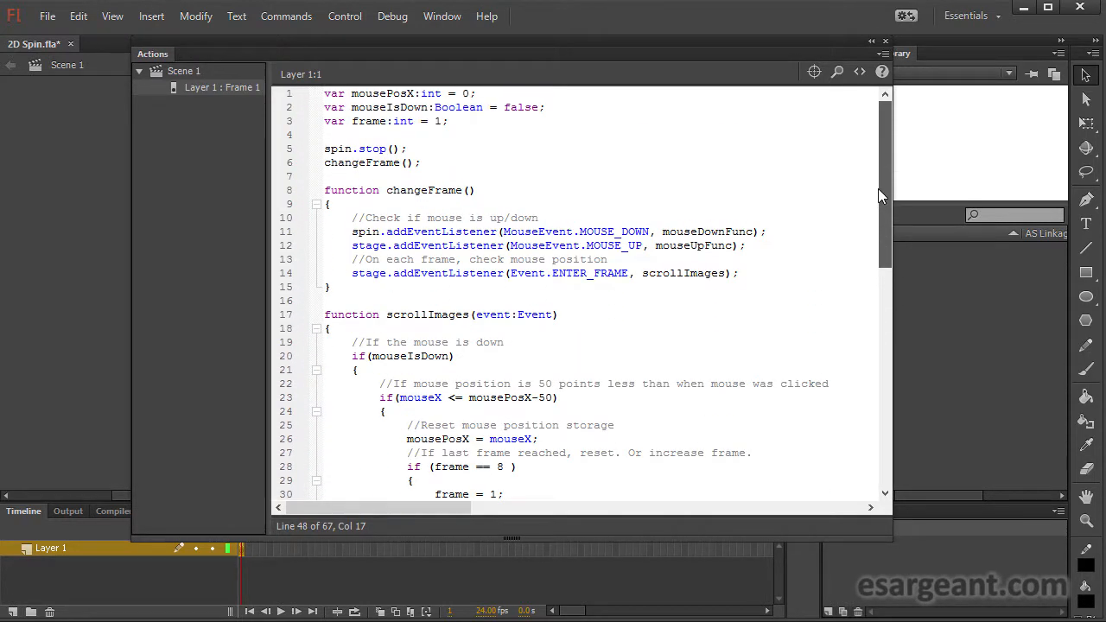
drag(881, 168, 882, 212)
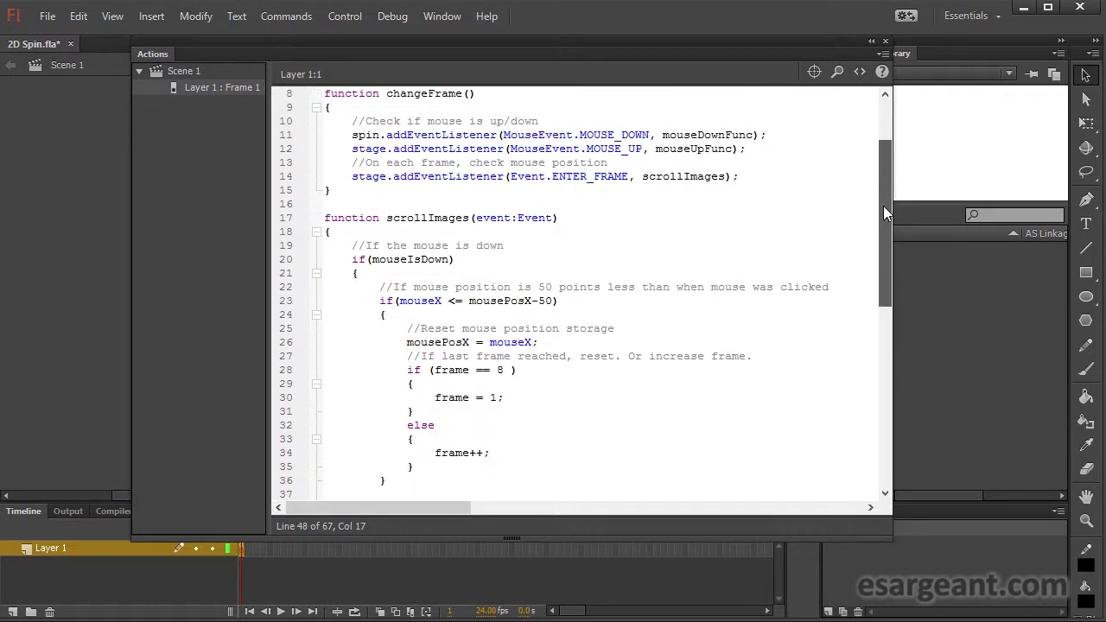
drag(883, 212, 884, 154)
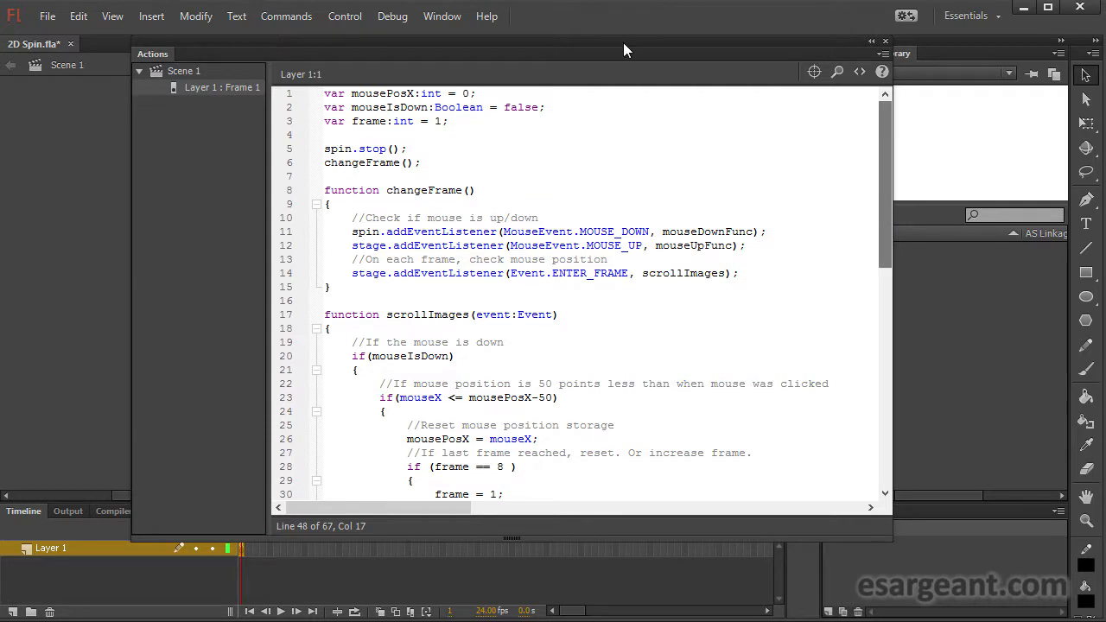
drag(885, 175, 883, 87)
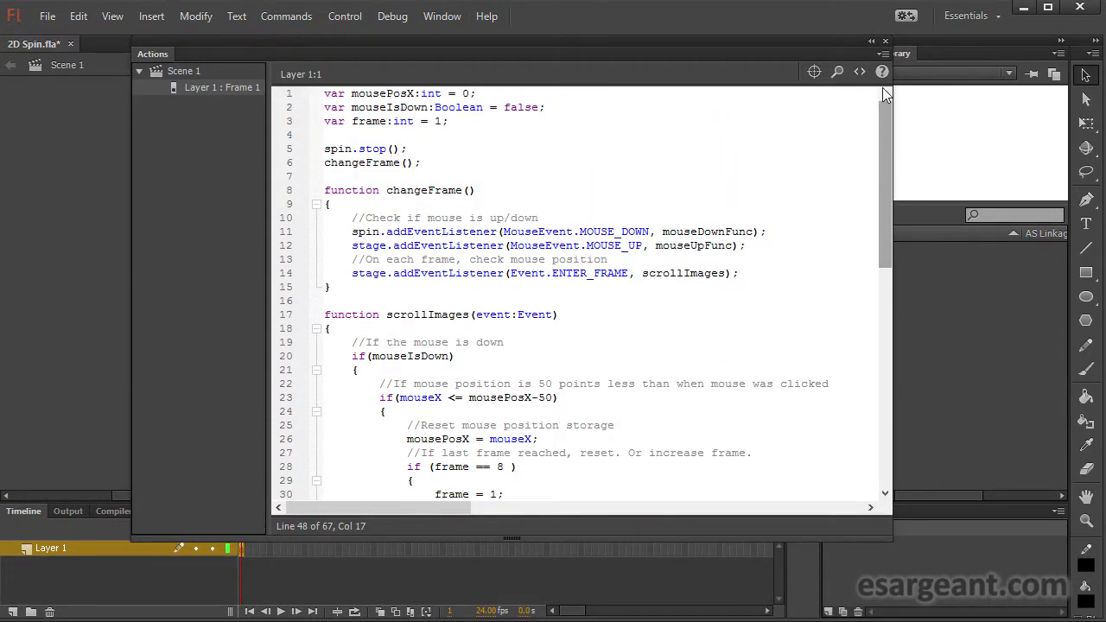
click(885, 40)
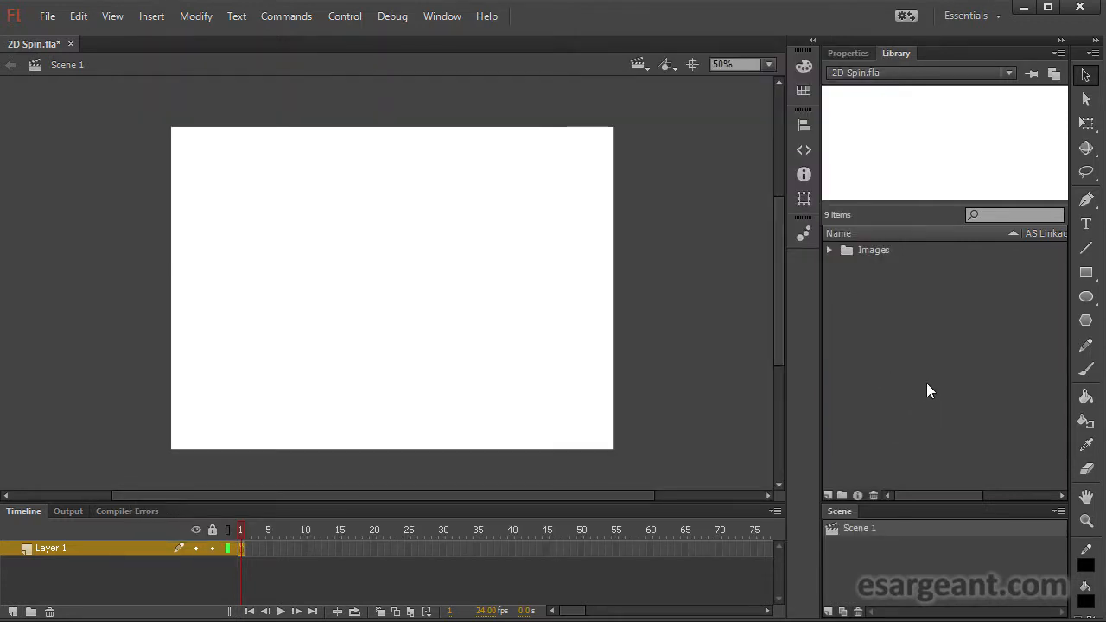
Create a new Movie Clip symbol named MonopolyMan in the library root.
click(827, 495)
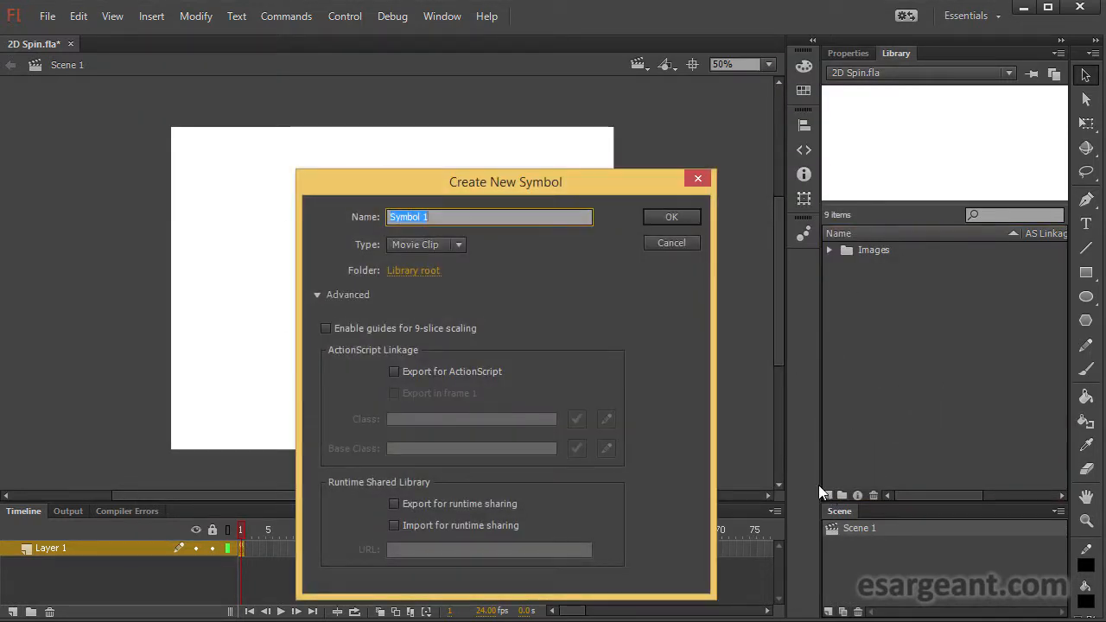
drag(489, 184, 480, 111)
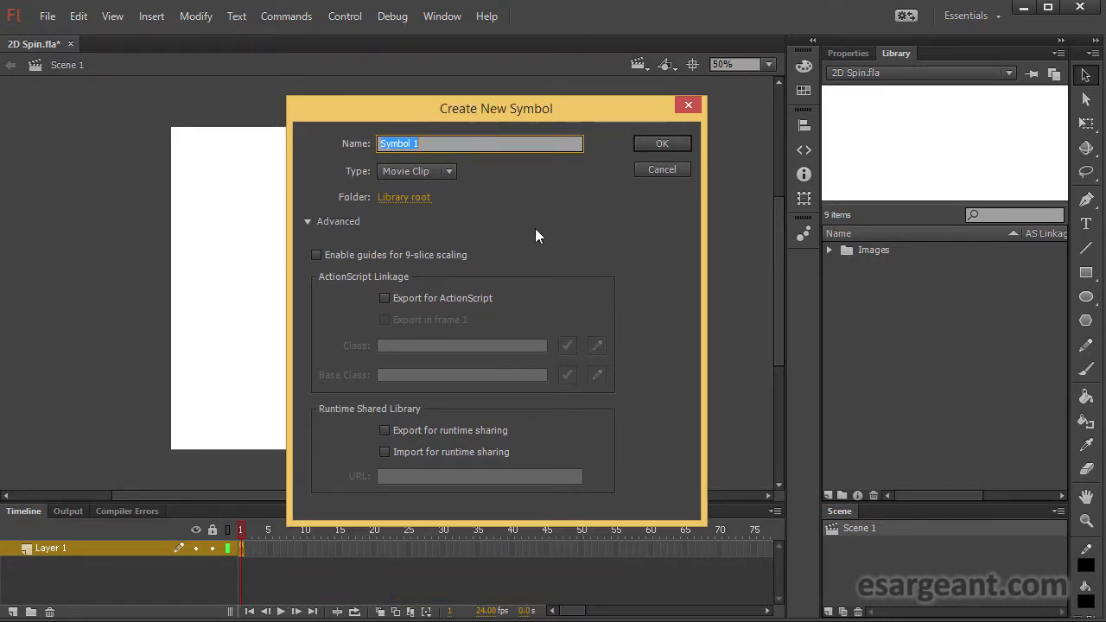
text(MonopolyMan)
click(657, 145)
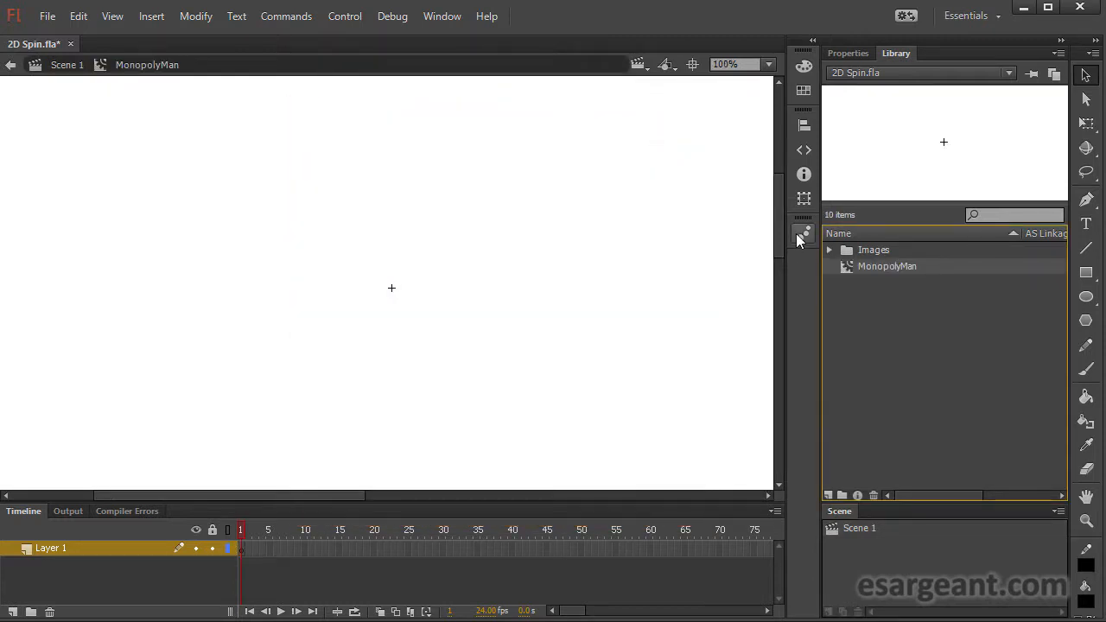
Preview the first four images in the Images folder and place monopolyMan01.png on frame 1, centred on the registration point.
click(829, 250)
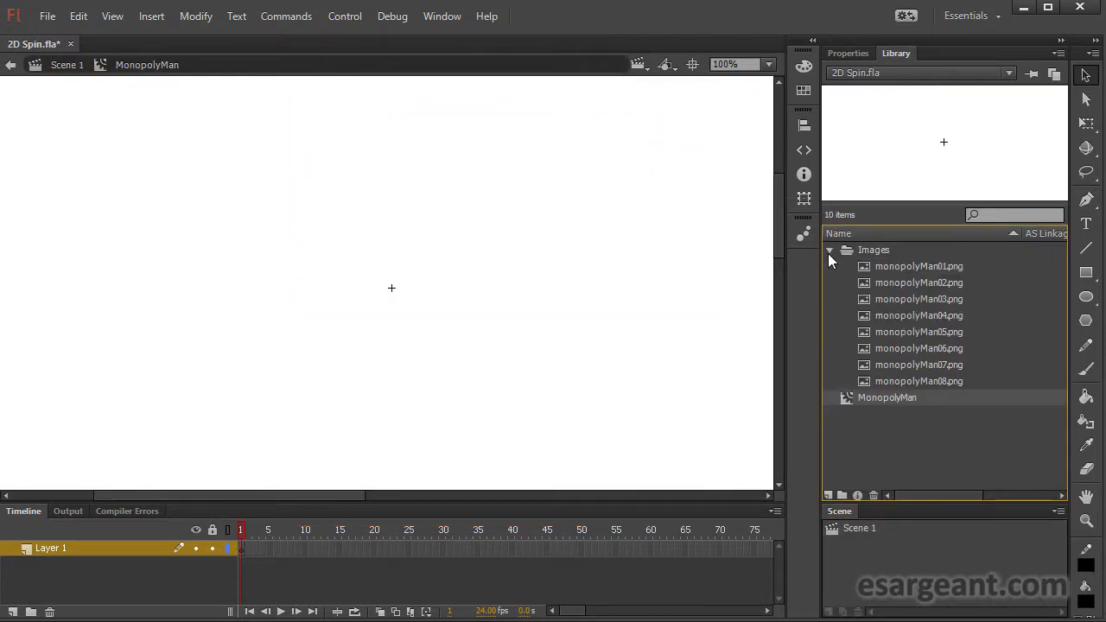
click(929, 266)
click(928, 281)
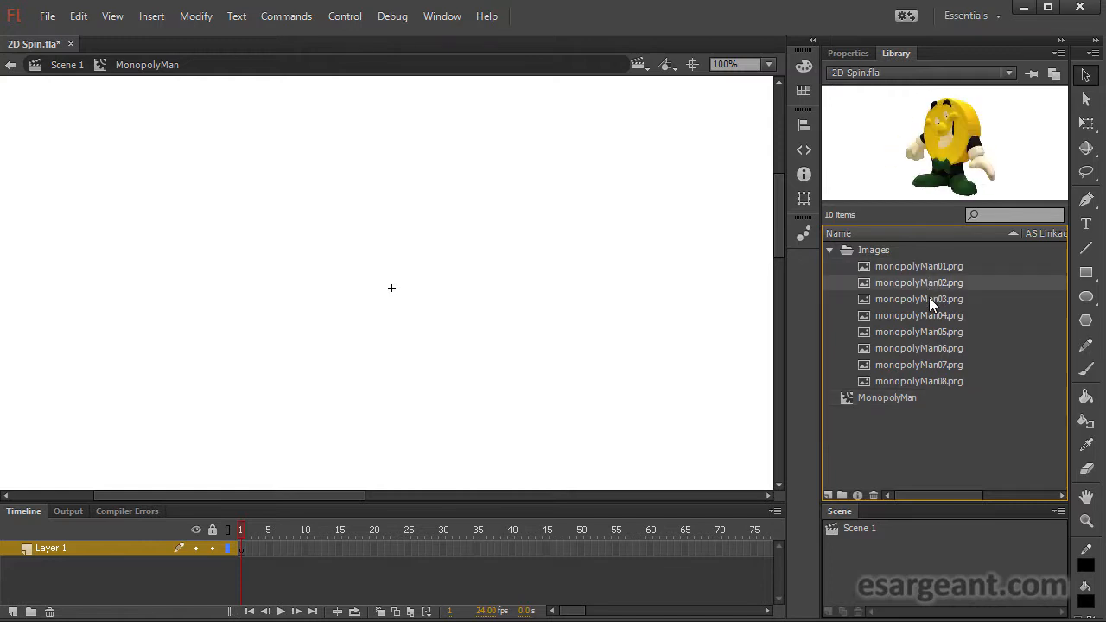
click(929, 298)
click(933, 314)
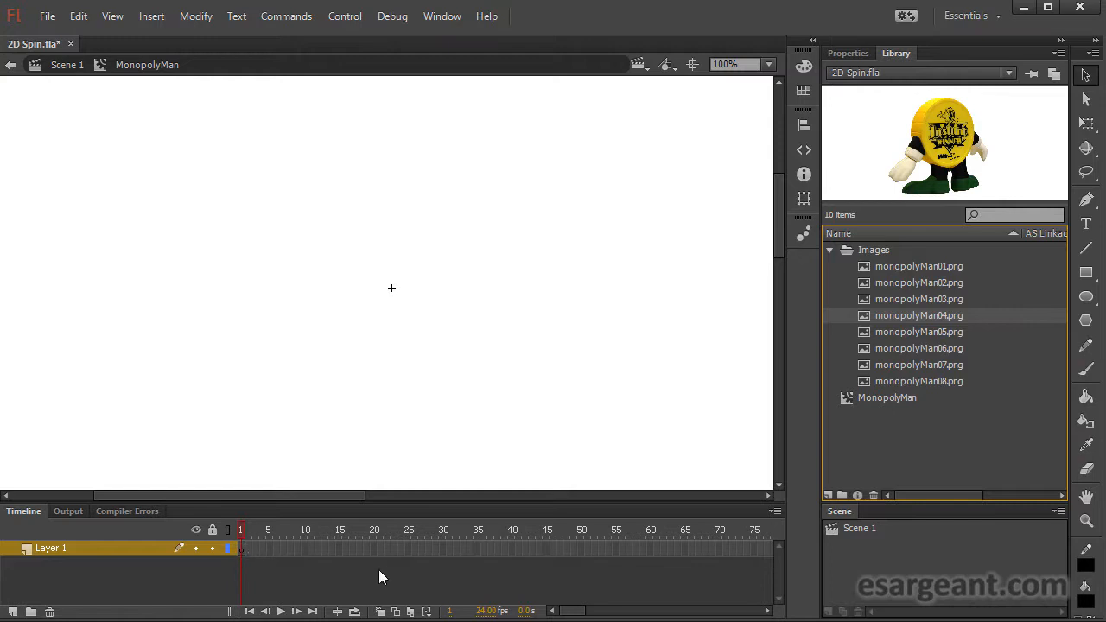
click(886, 270)
drag(930, 265, 390, 293)
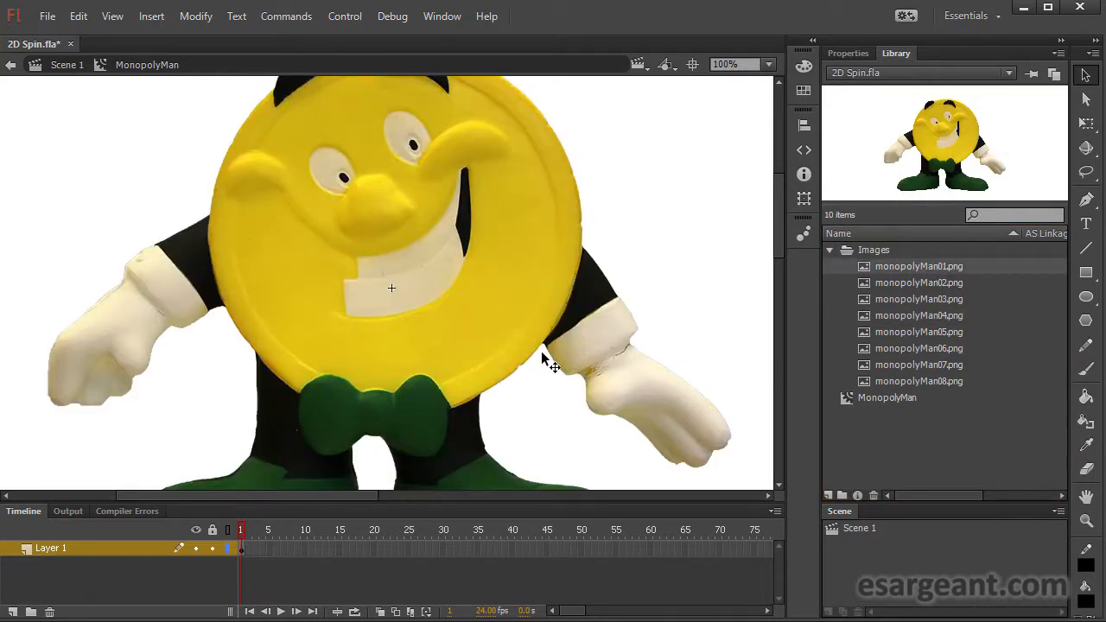
key(ctrl+minus)
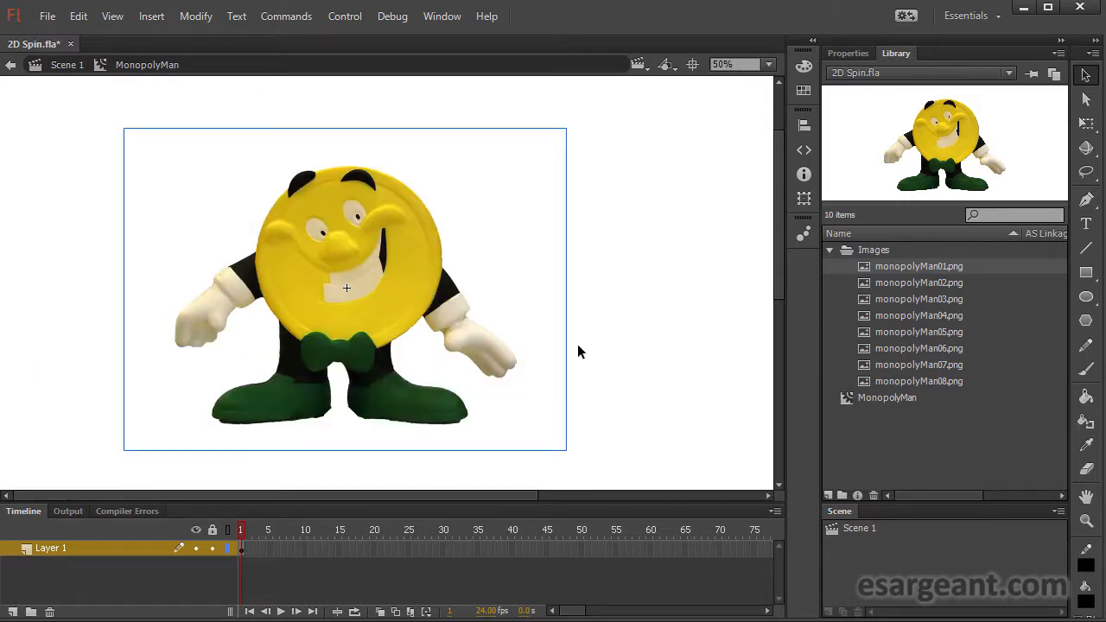
Insert a blank keyframe at frame 2 and place monopolyMan02.png on it near the registration point.
click(251, 551)
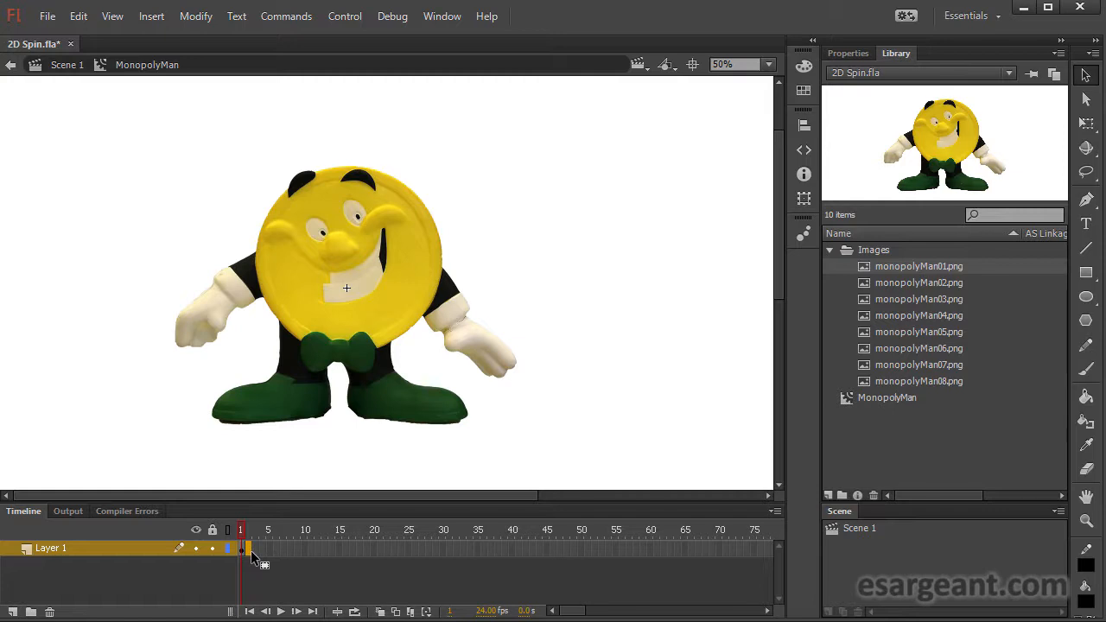
right_click(251, 551)
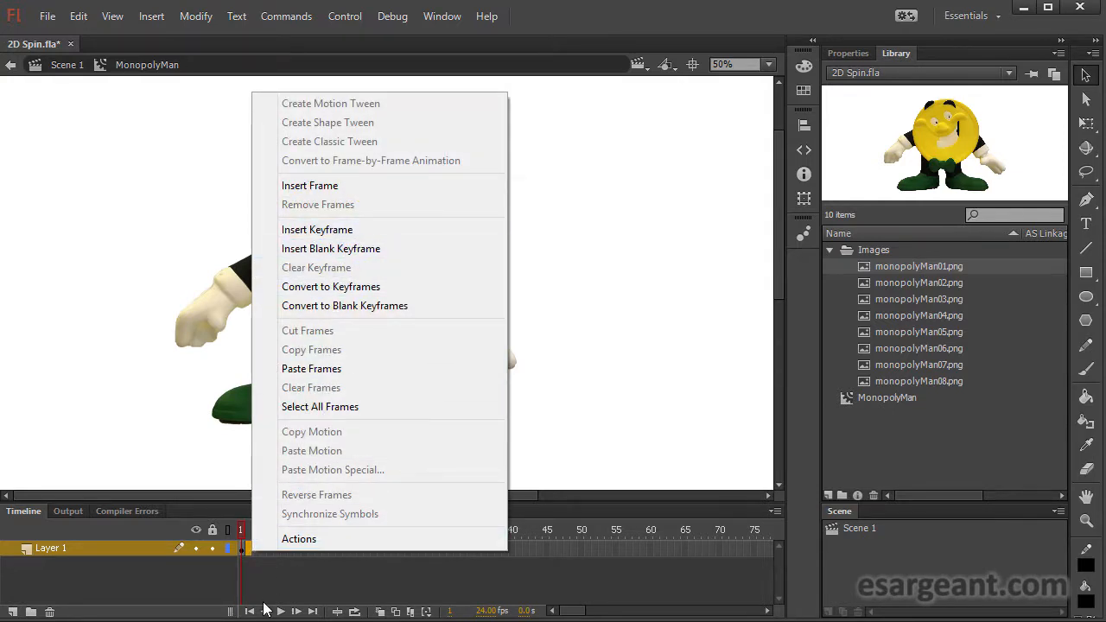
click(252, 569)
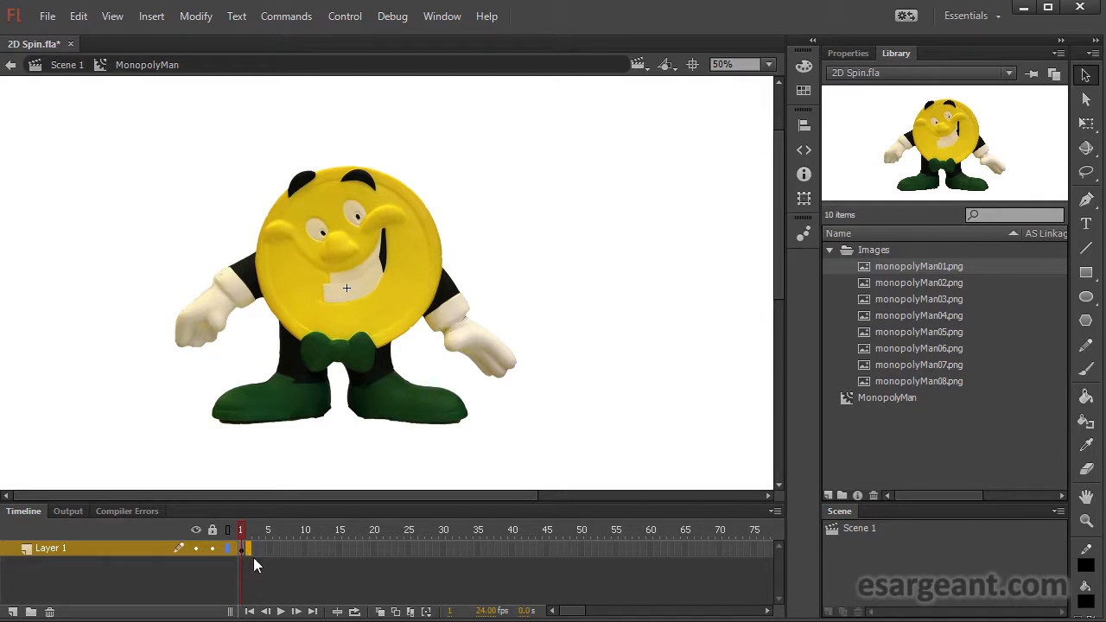
key(F7)
drag(890, 285, 348, 289)
Add blank keyframes at frames 3 and 4, placing monopolyMan03.png and monopolyMan04.png on them respectively.
click(255, 548)
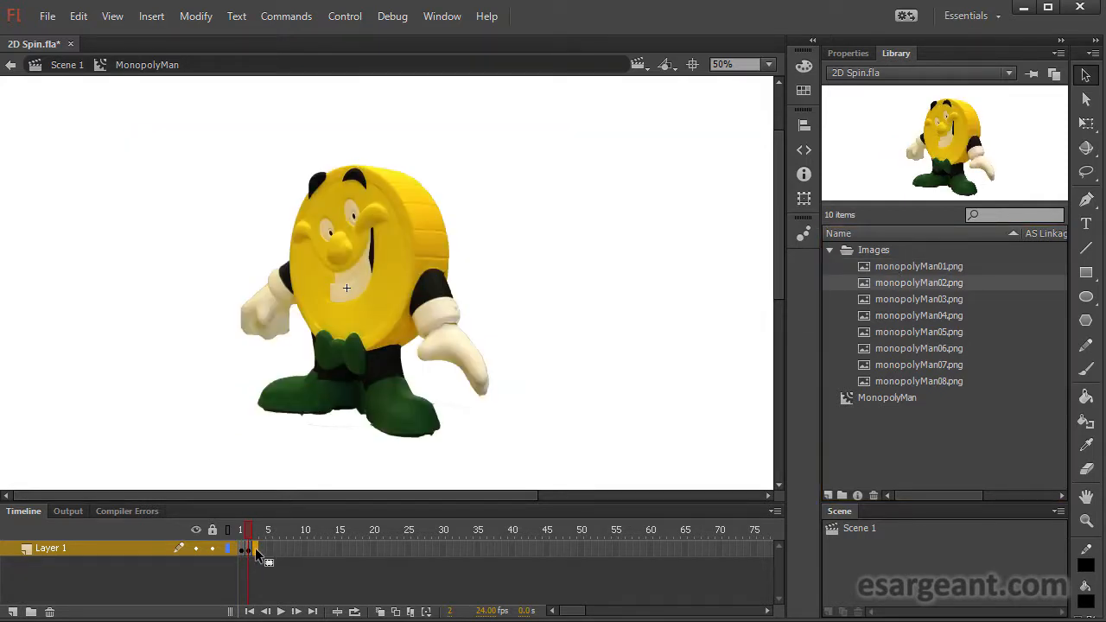
key(F7)
drag(860, 304, 348, 290)
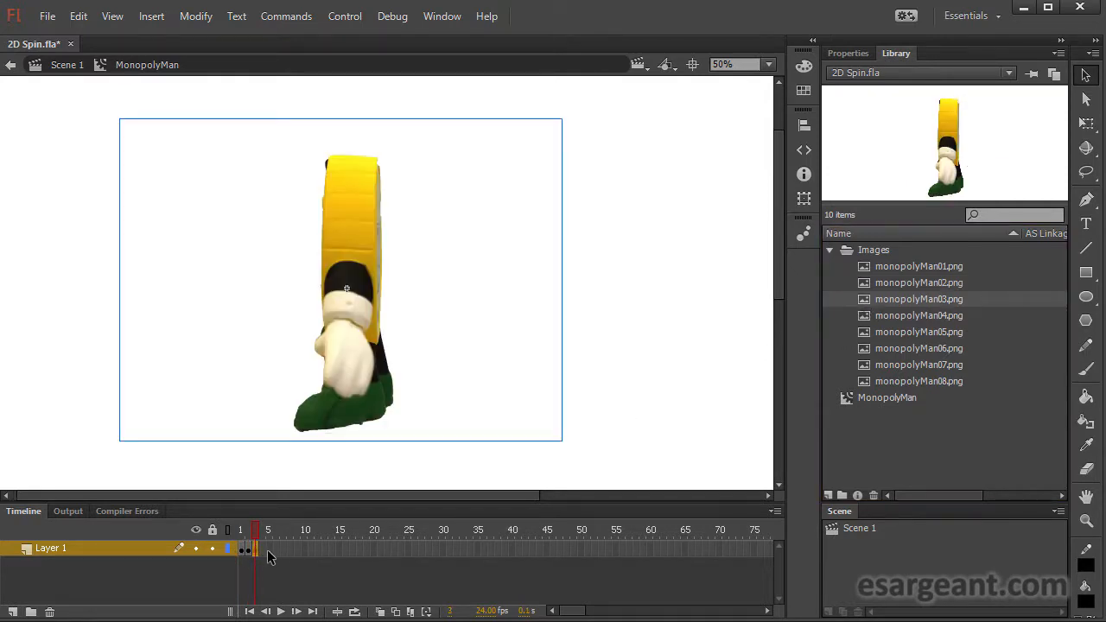
click(263, 550)
key(F7)
drag(897, 314, 346, 292)
Add blank keyframes at frames 5 and 6, placing monopolyMan05.png and monopolyMan06.png on them respectively.
click(270, 550)
key(F7)
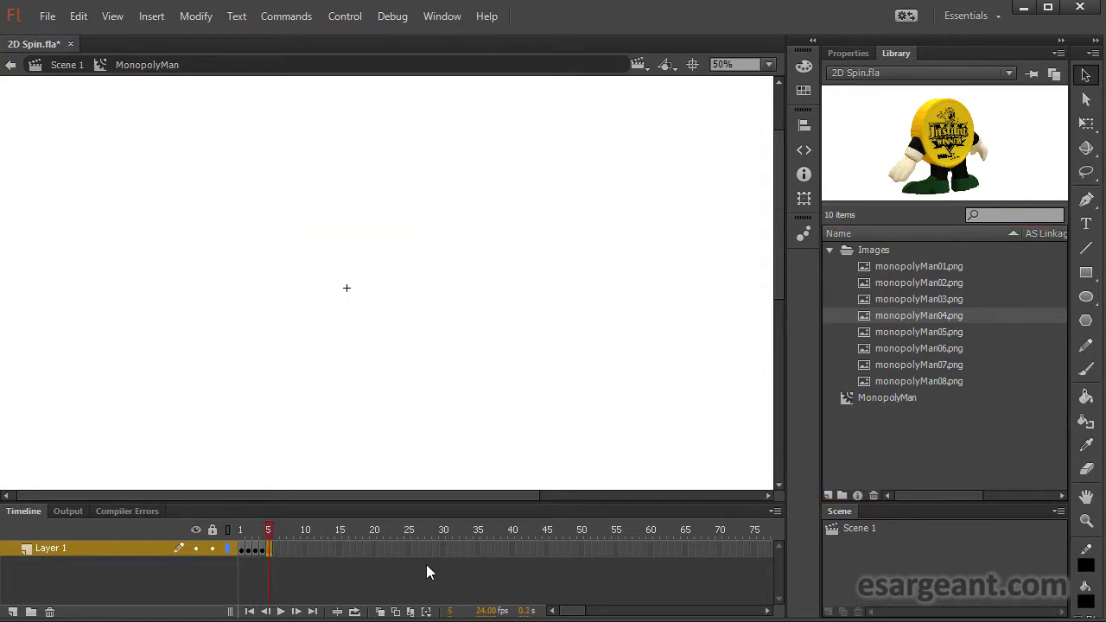
drag(929, 331, 344, 294)
click(276, 549)
key(F7)
drag(903, 347, 346, 294)
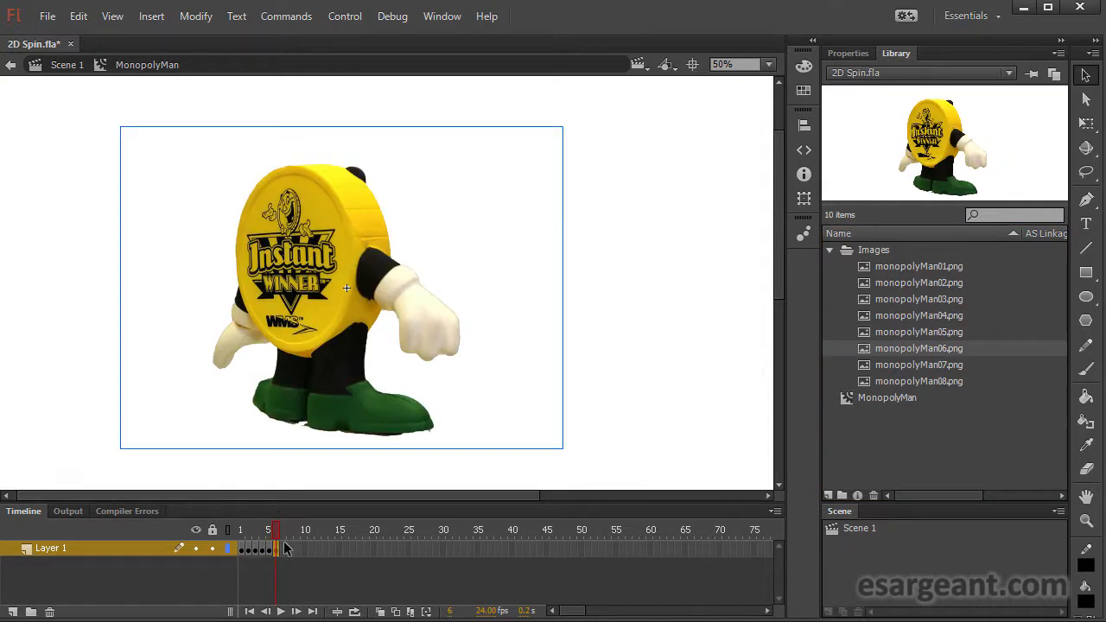
Add blank keyframes at frames 7 and 8, placing monopolyMan07.png and monopolyMan08.png on them respectively.
click(282, 550)
key(F7)
drag(864, 367, 344, 291)
click(291, 550)
key(F7)
drag(948, 381, 350, 346)
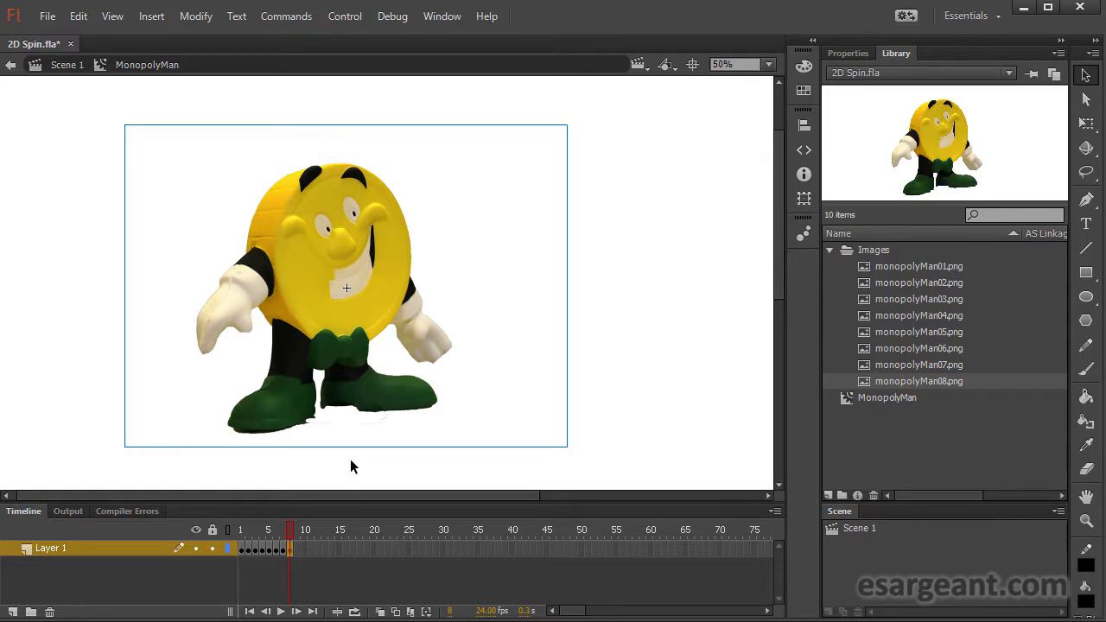
Scrub through the eight frames to check how well the figurine views line up.
drag(300, 553, 226, 558)
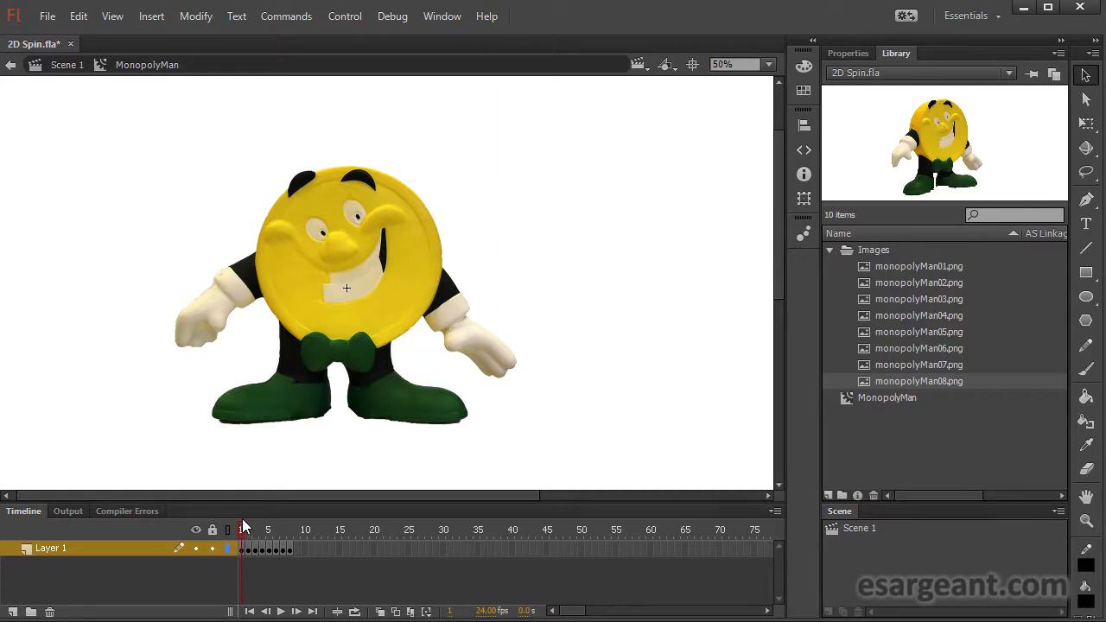
drag(244, 530, 183, 536)
mouse_move(246, 545)
mouse_down()
mouse_move(248, 531)
mouse_move(292, 538)
mouse_move(244, 530)
mouse_move(303, 541)
mouse_move(232, 550)
mouse_up()
Select the image on frame 1 and bring up its size and position information.
drag(350, 242, 303, 230)
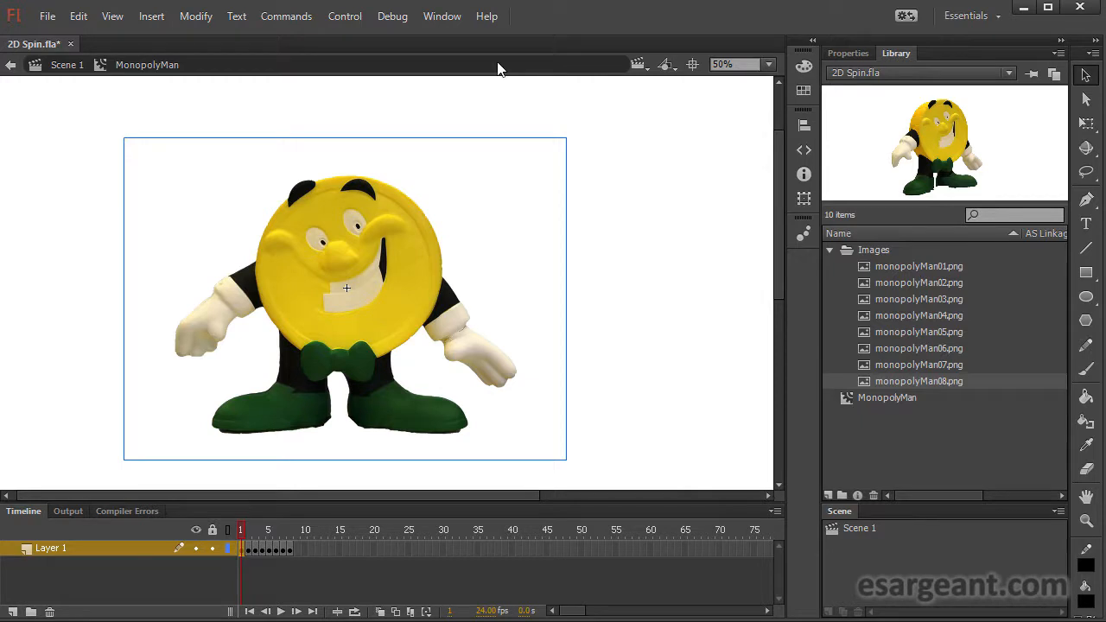
click(450, 20)
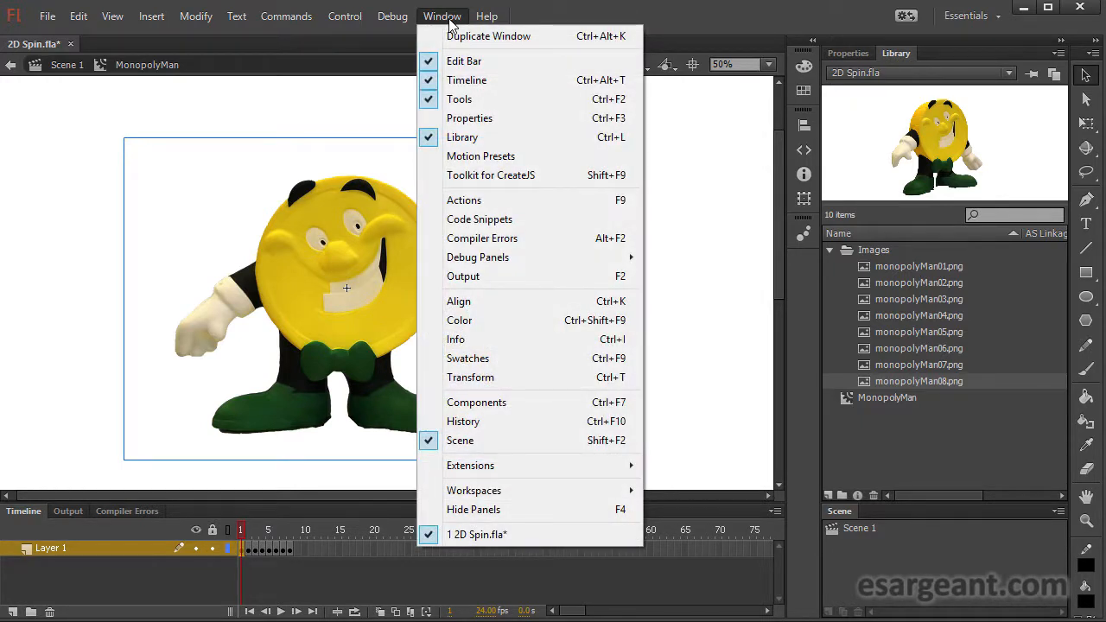
click(489, 380)
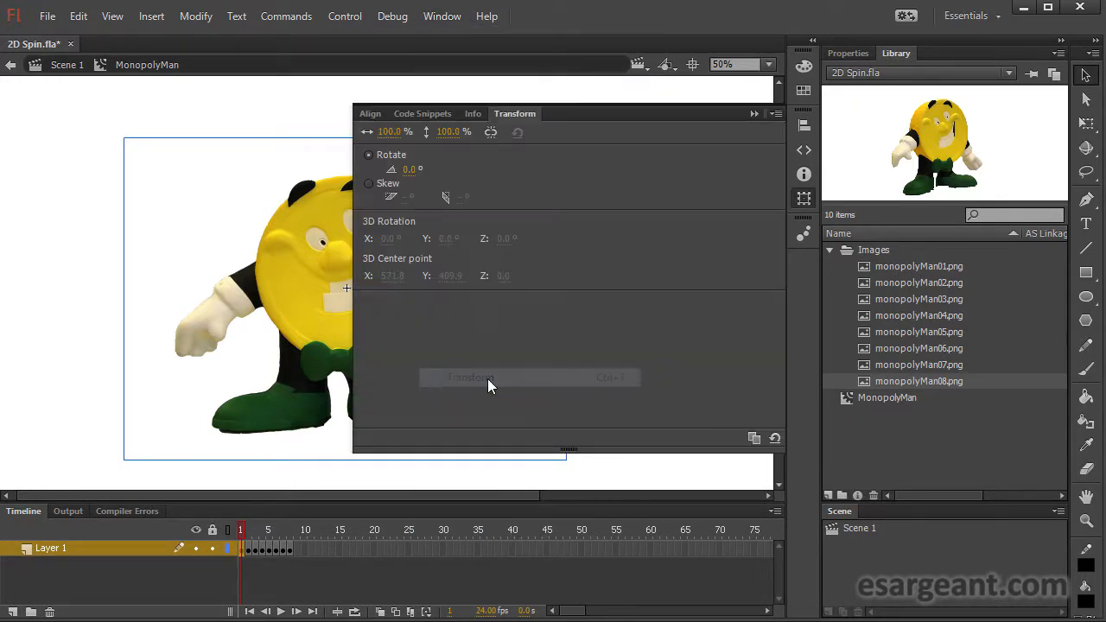
click(474, 115)
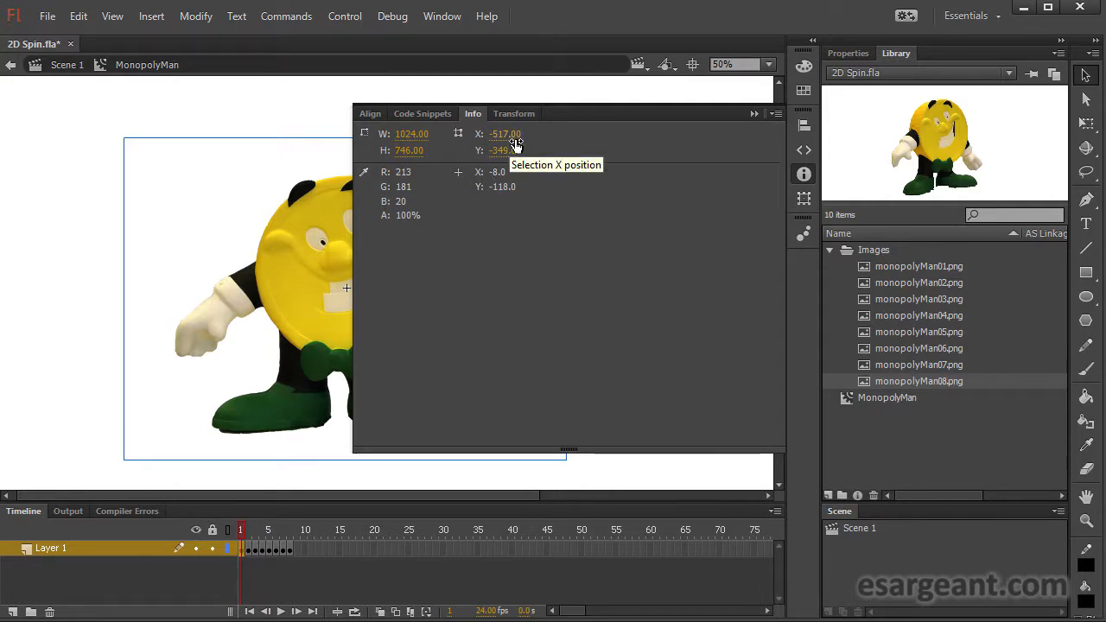
key(ctrl+i)
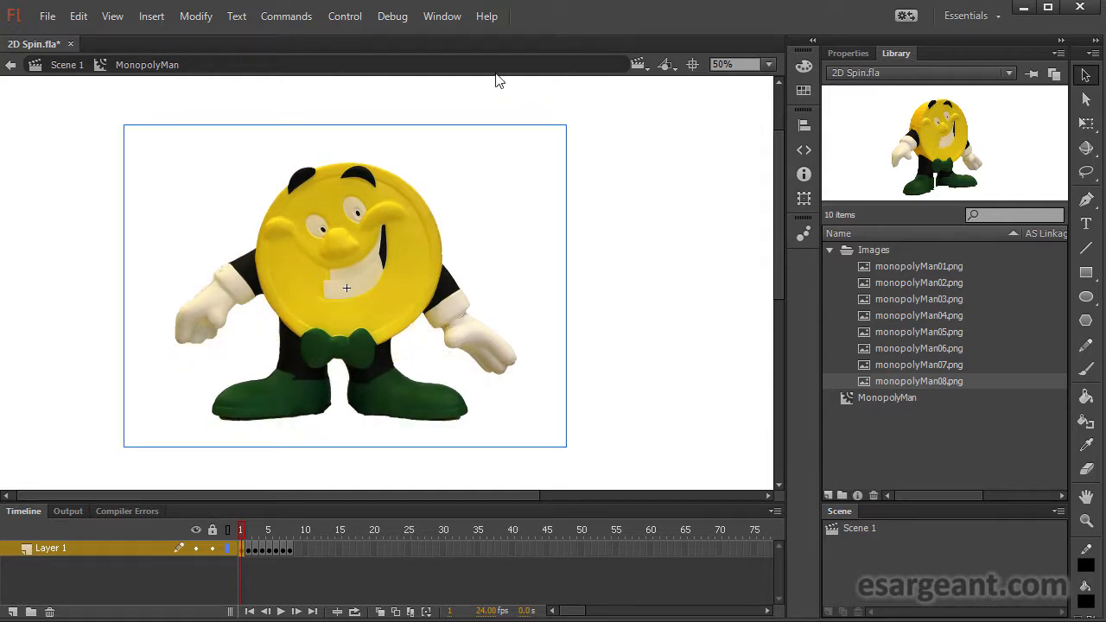
click(447, 17)
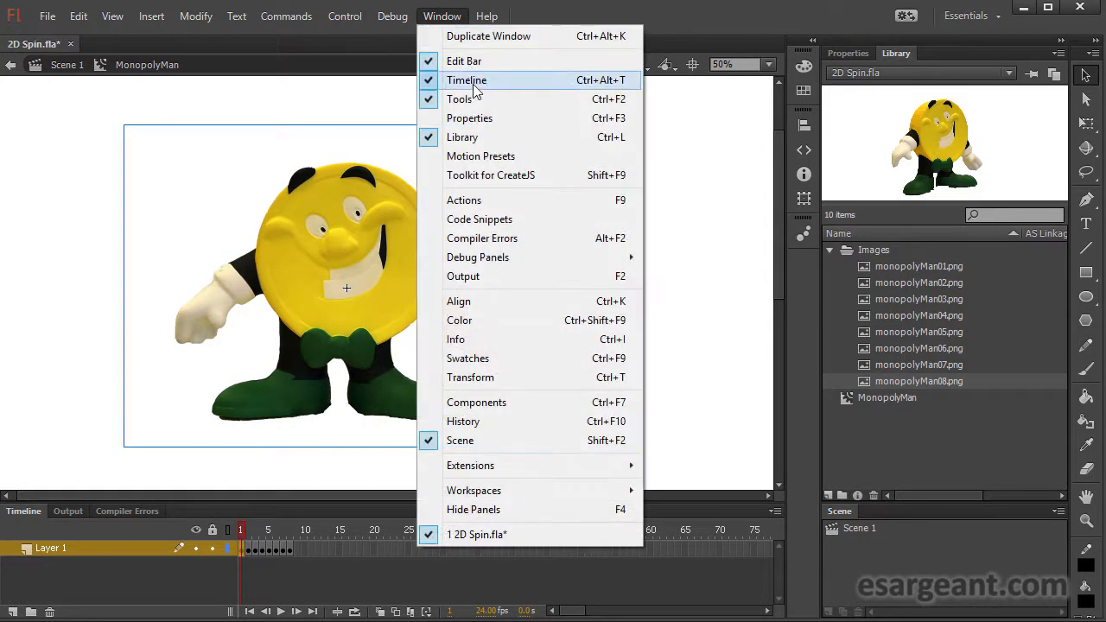
click(477, 338)
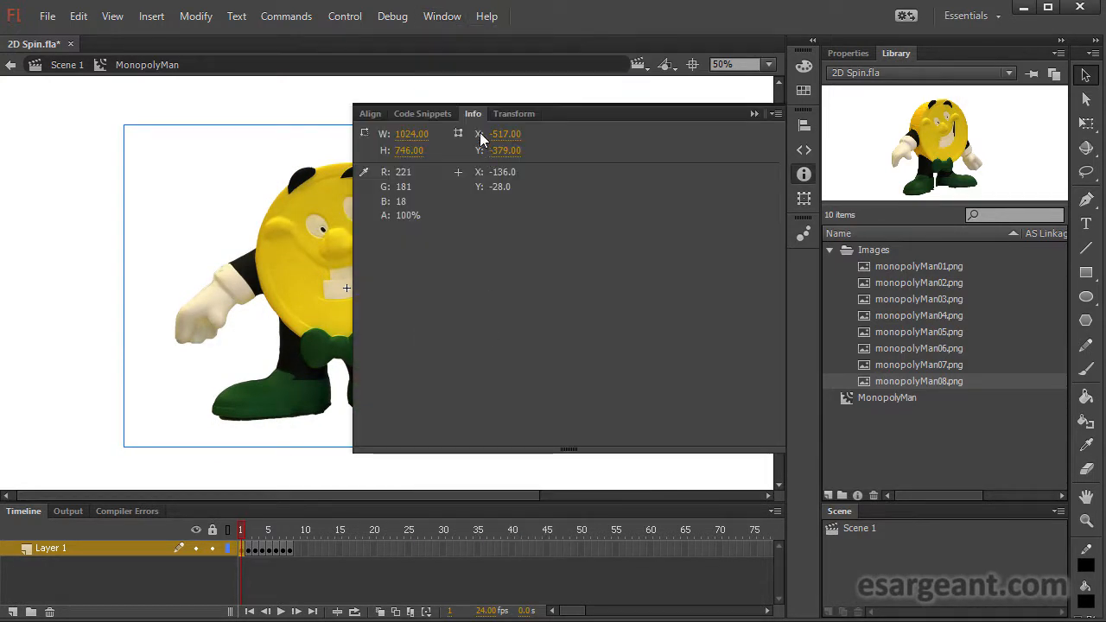
Float the Info readout separately from its group, shrink it and place it beside the figurine.
drag(475, 120, 153, 116)
click(753, 114)
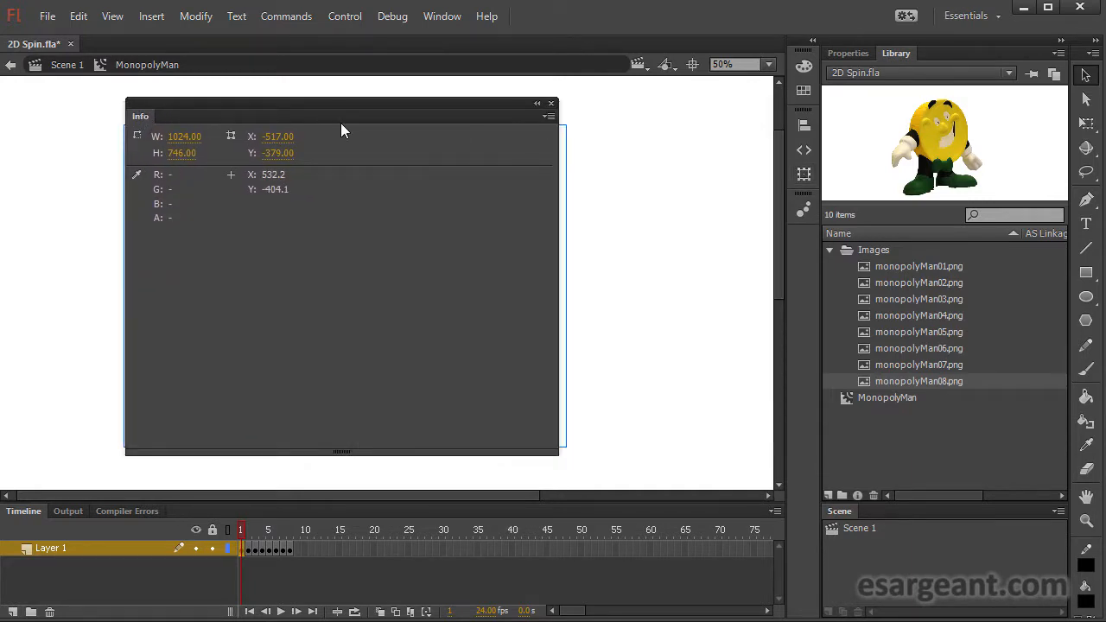
drag(346, 113, 523, 101)
drag(738, 447, 513, 304)
drag(403, 85, 659, 103)
Set the frame 1 image's position to X 0 and Y 0.
click(717, 135)
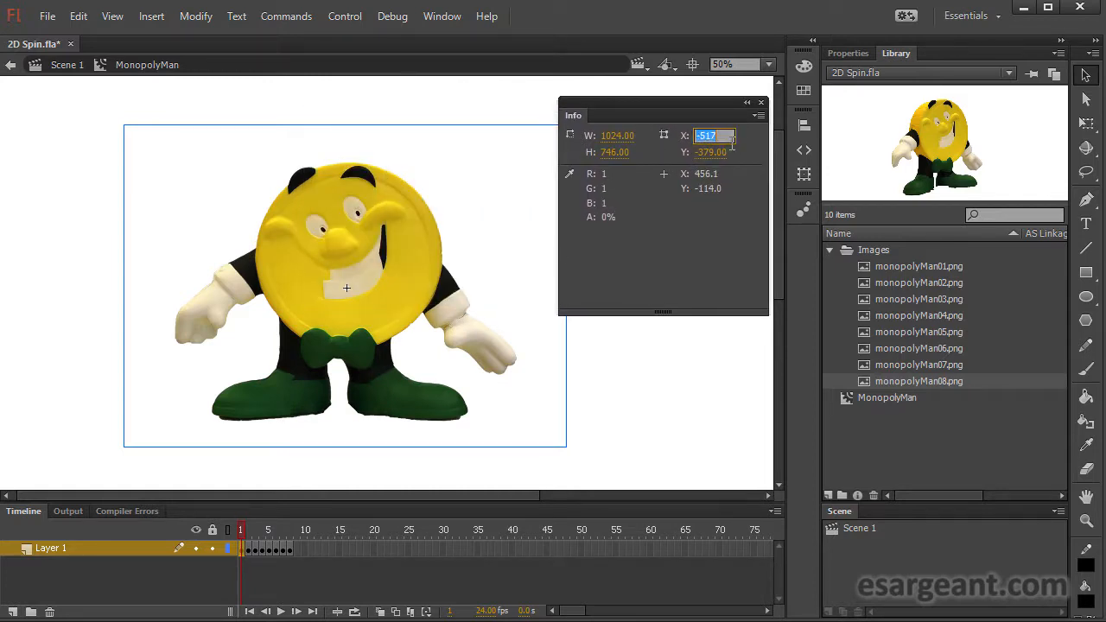
text(0)
click(707, 152)
text(0)
key(Return)
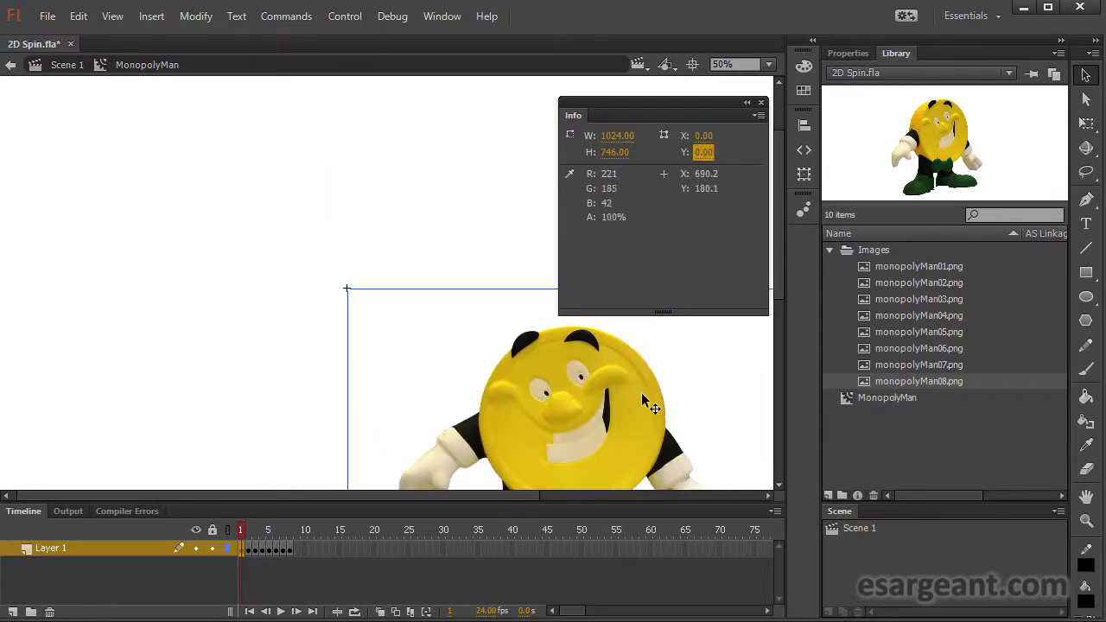
Set the frame 2 image's position to X 0 and Y 0.
click(249, 551)
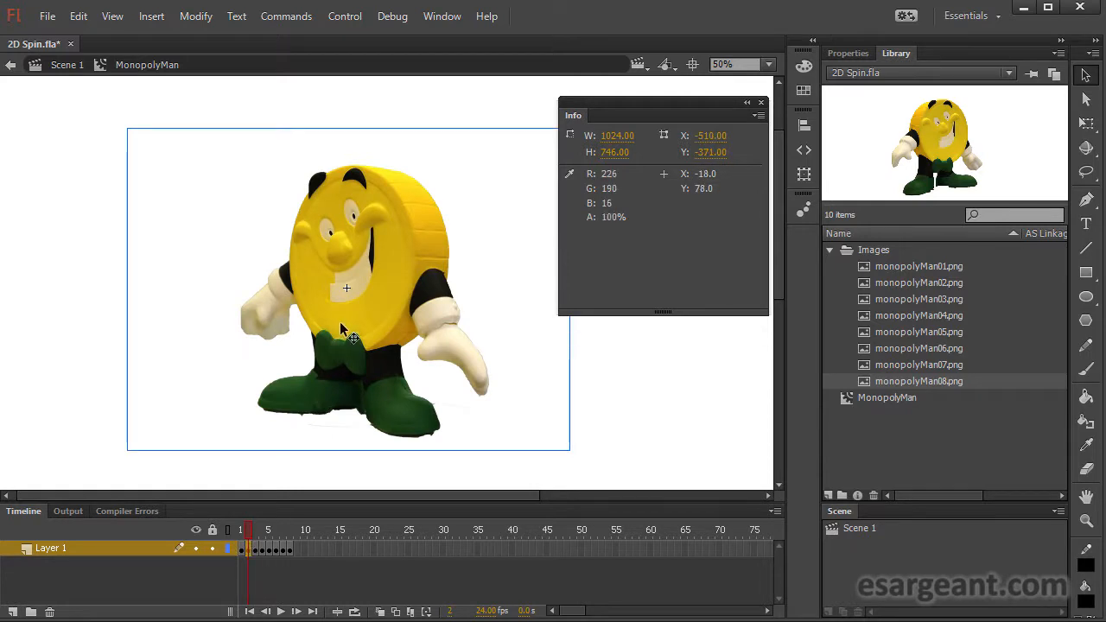
click(708, 138)
text(0)
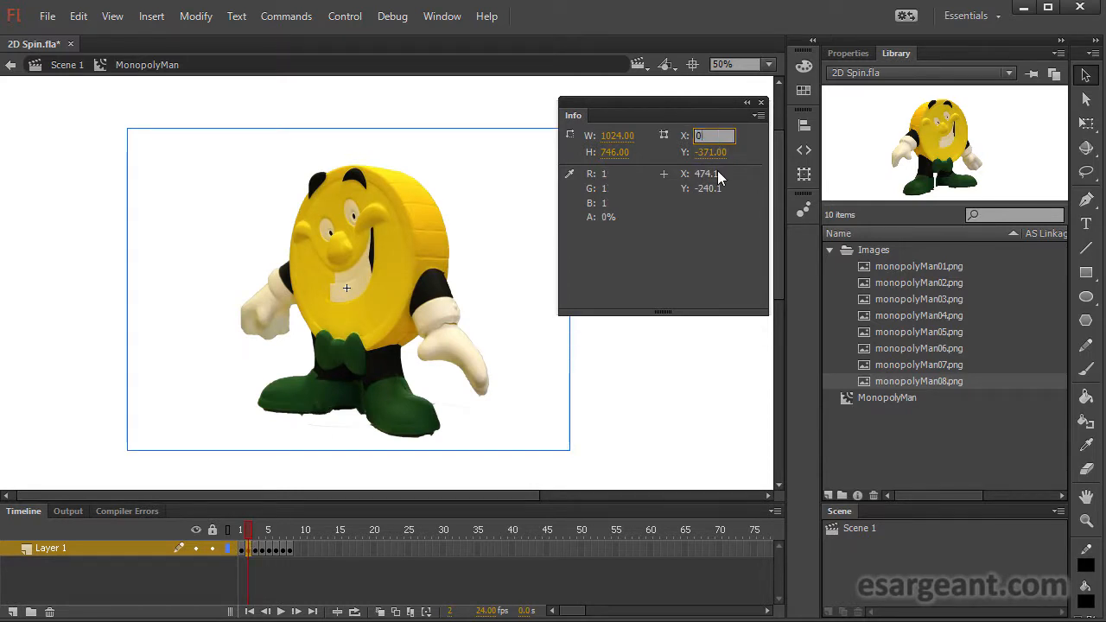
key(Tab)
text(0)
key(Return)
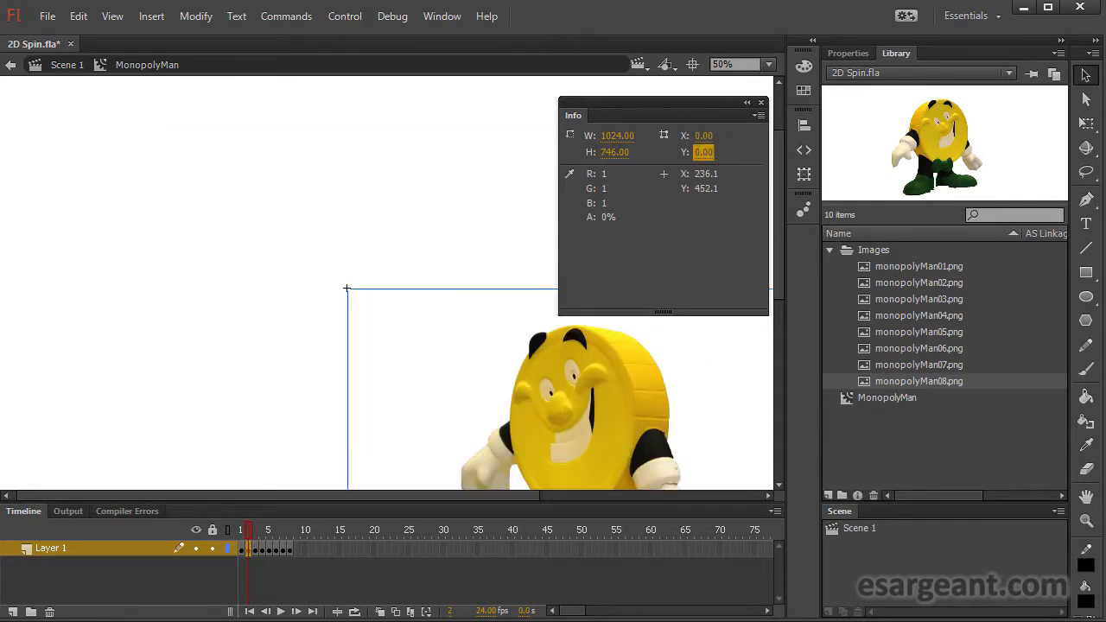
Set the frame 3 image's position to X 0 and Y 0, then deselect it.
click(256, 550)
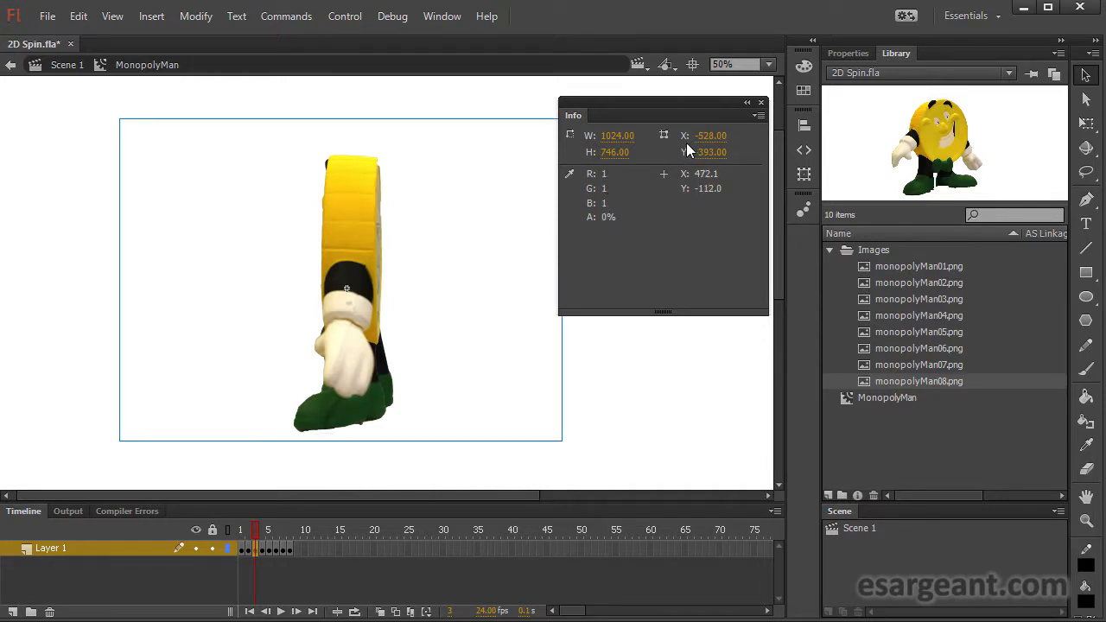
click(707, 138)
key(Return)
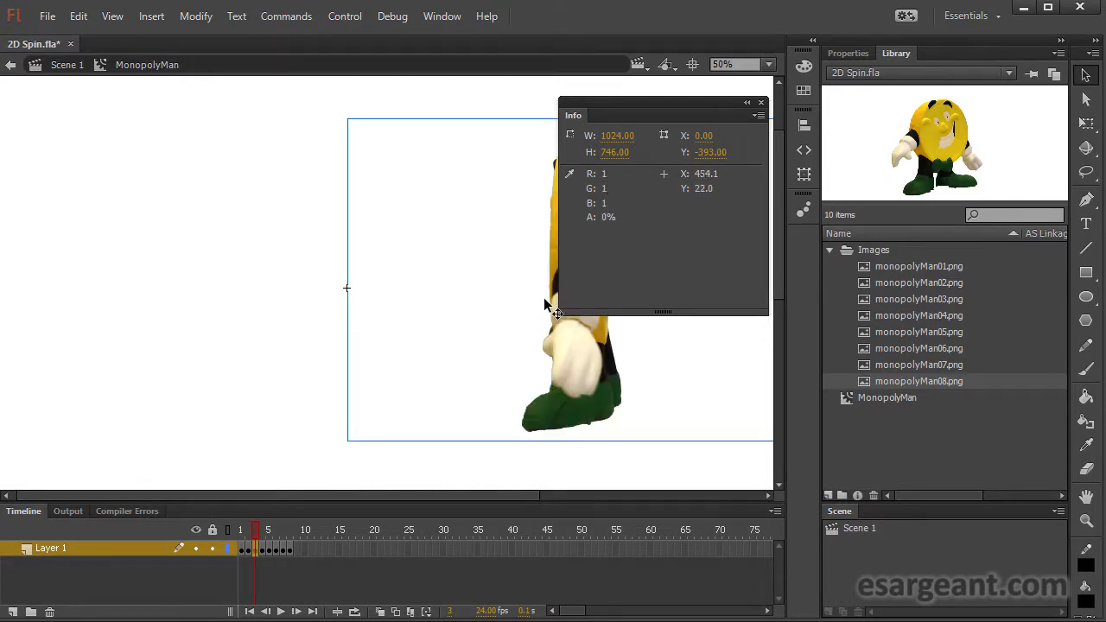
click(729, 158)
text(0)
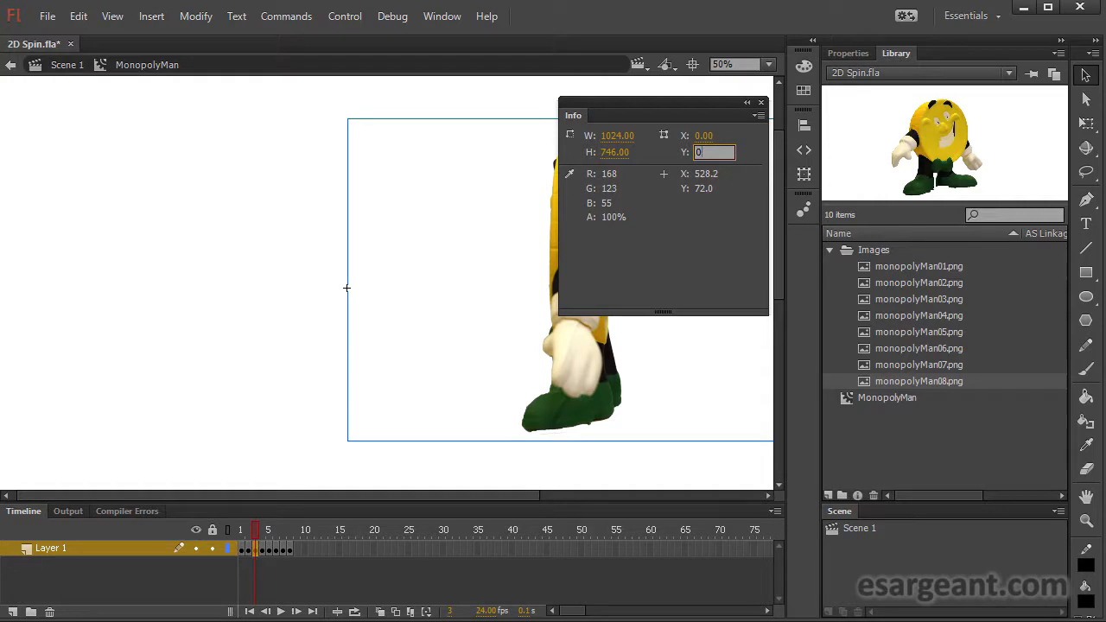
key(Return)
click(421, 247)
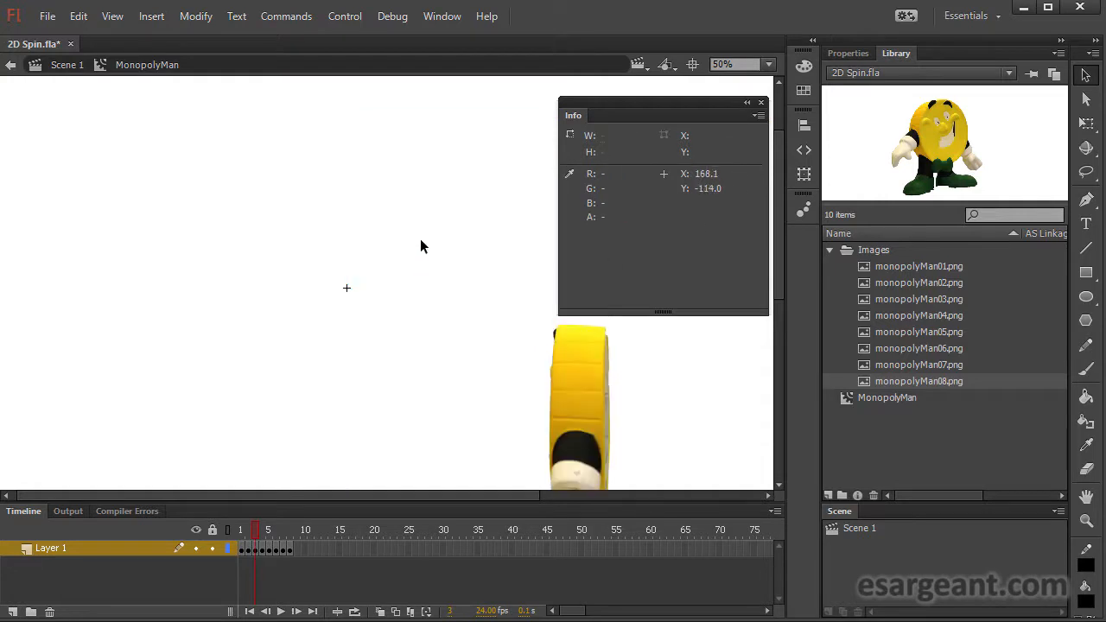
Set the frame 4 image's position to X 0 and Y 0.
click(258, 556)
click(708, 138)
text(0)
key(Return)
click(710, 156)
text(0)
key(Return)
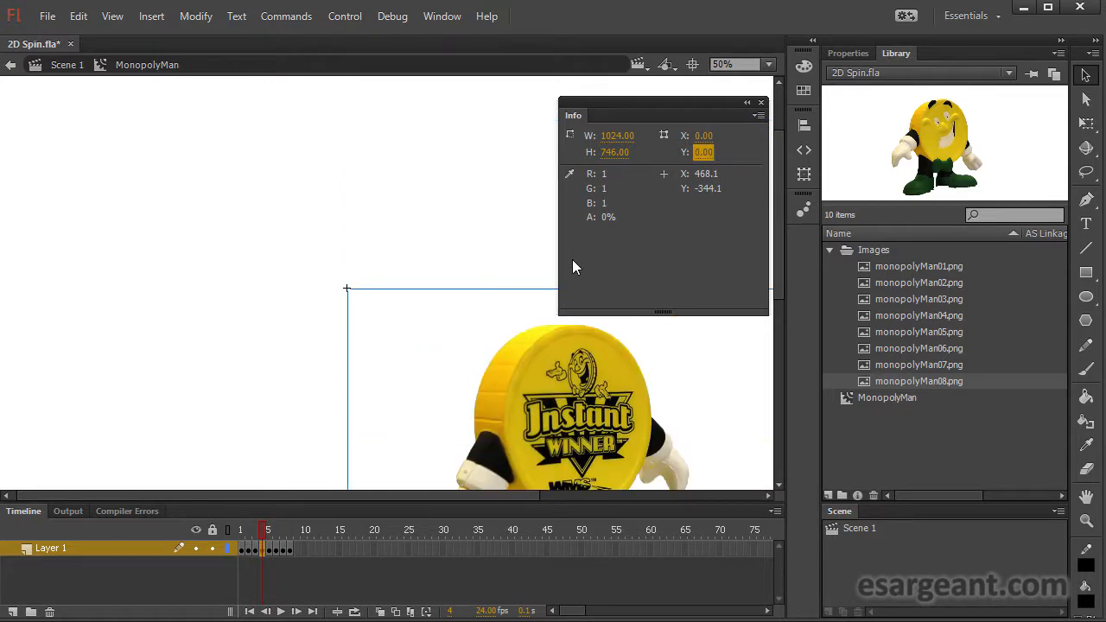
Set the frame 5 image's position to X 0 and Y 0.
click(273, 537)
click(329, 333)
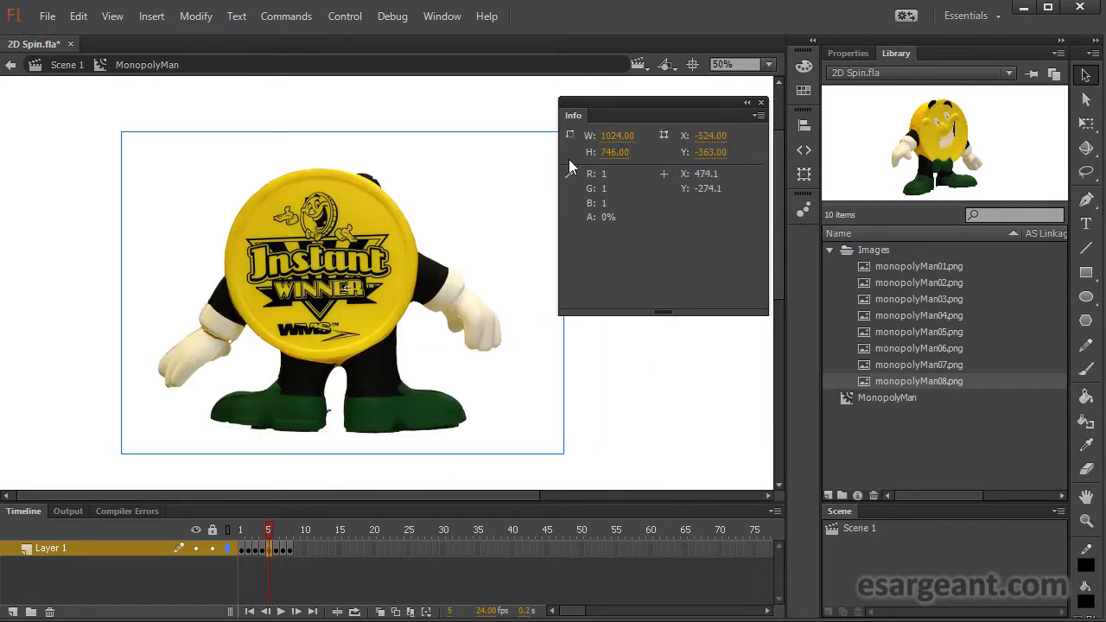
click(710, 136)
text(0)
key(Return)
click(710, 152)
text(0)
key(Return)
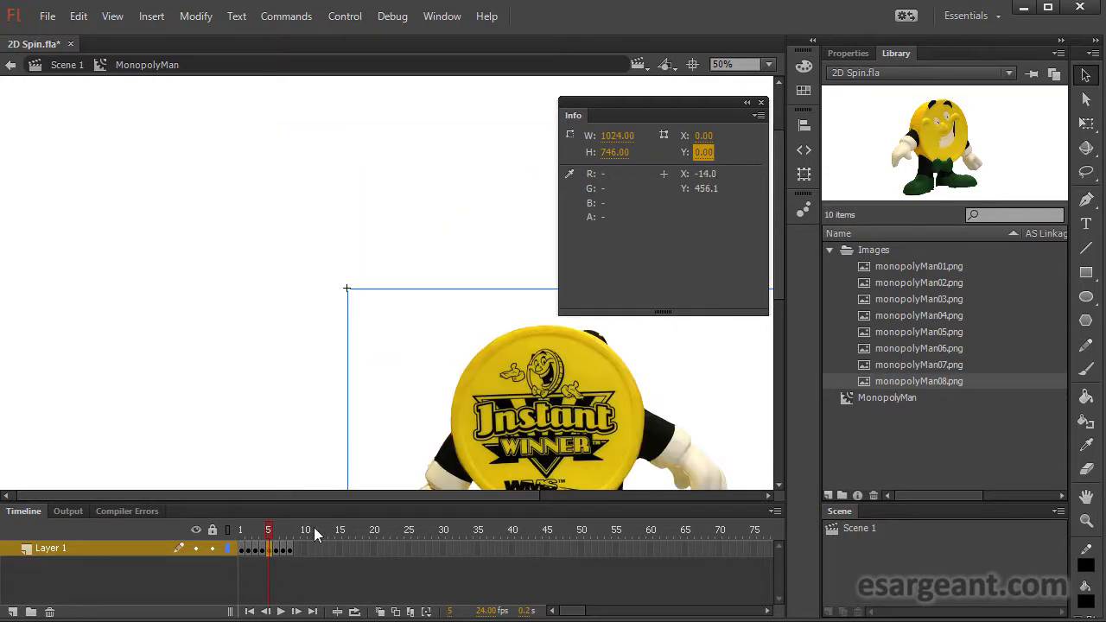
Set the frame 6 image's position to X 0 and Y 0.
click(276, 542)
click(486, 188)
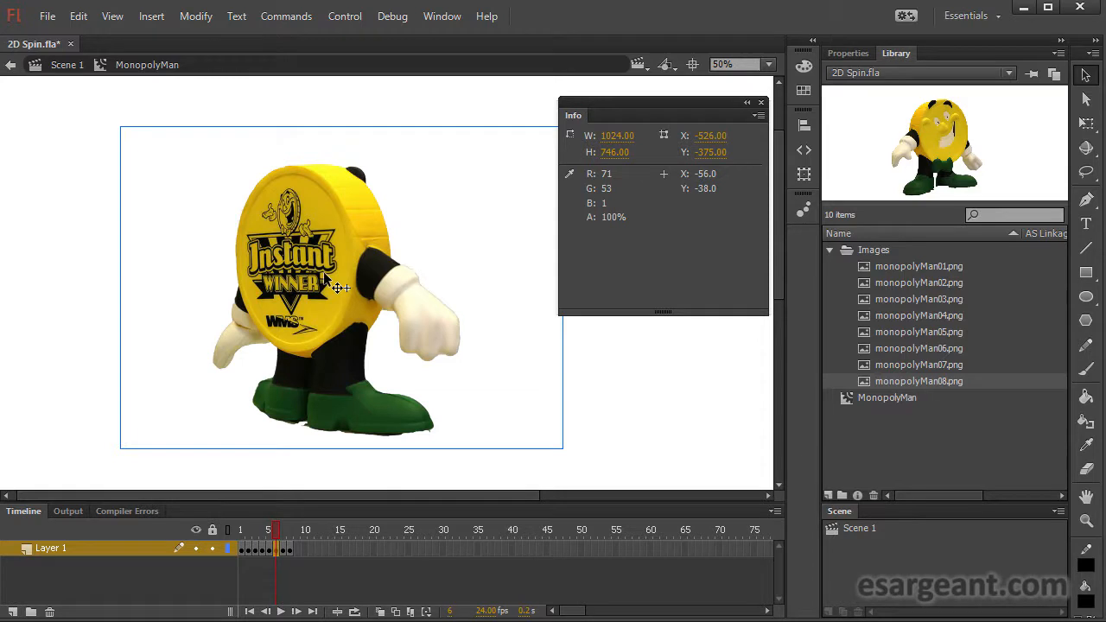
click(710, 136)
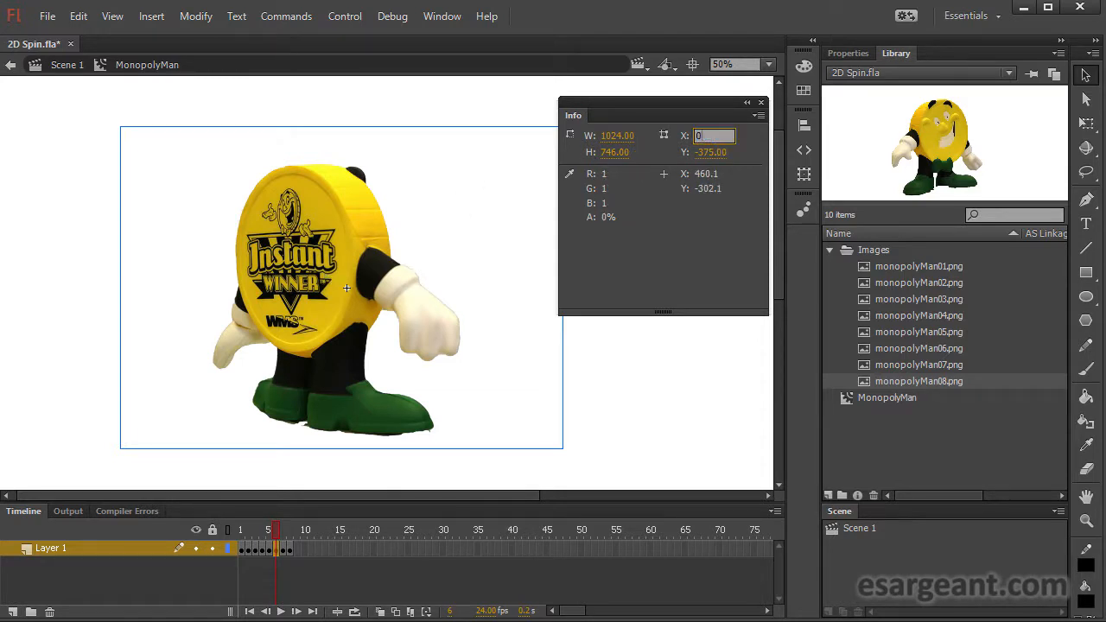
text(0)
key(Return)
text(0)
key(Return)
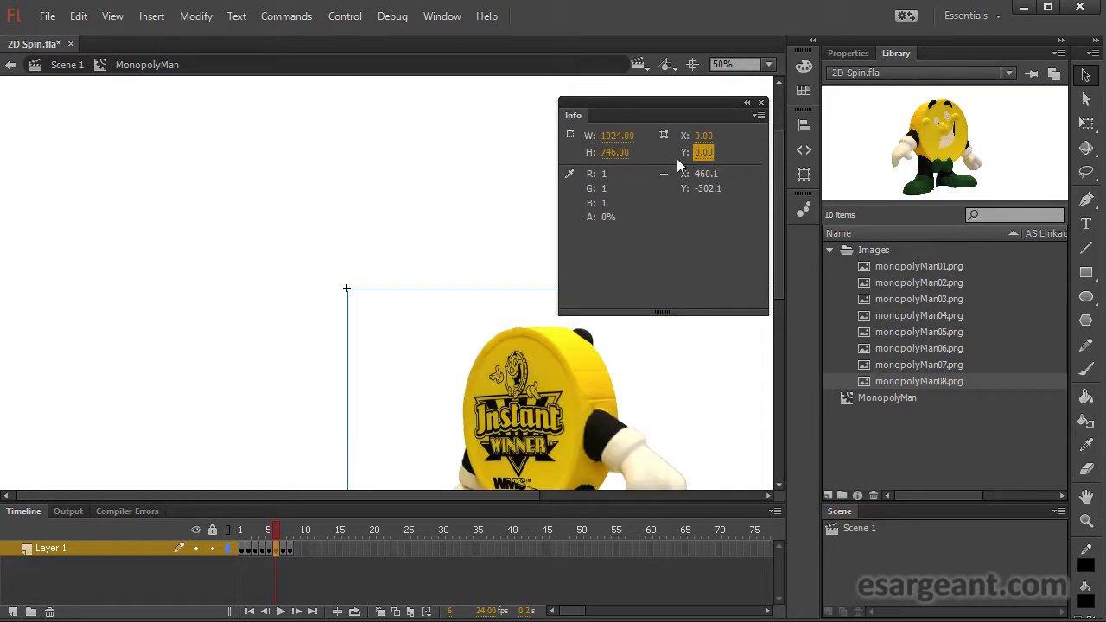
Set the frame 7 image's position to X 0 and Y 0.
click(284, 549)
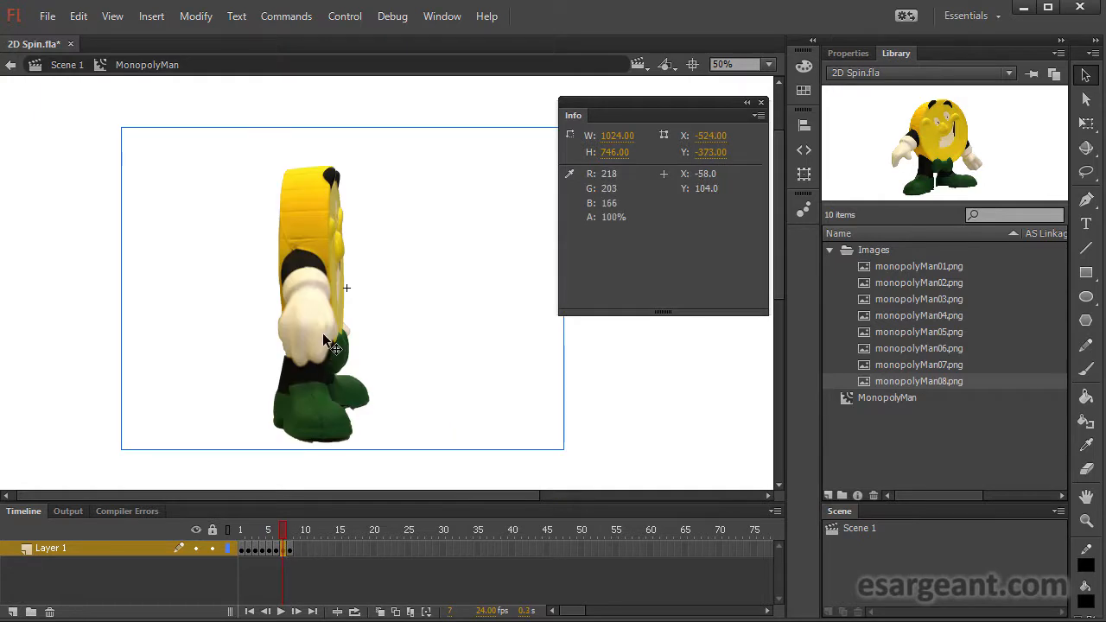
click(719, 138)
text(0)
key(Return)
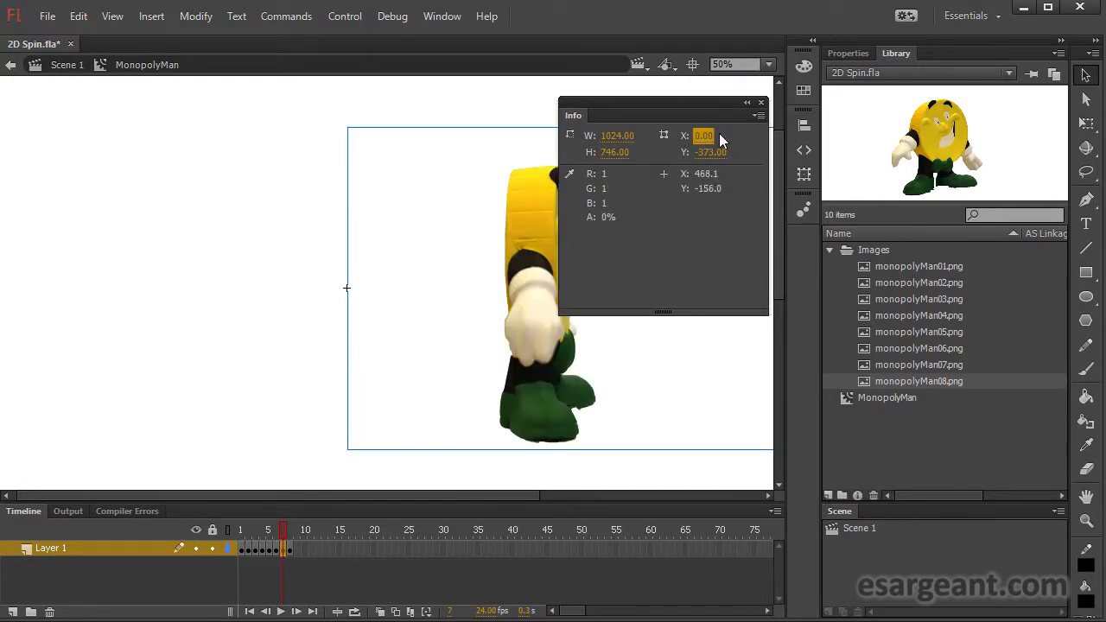
click(721, 152)
text(0)
key(Return)
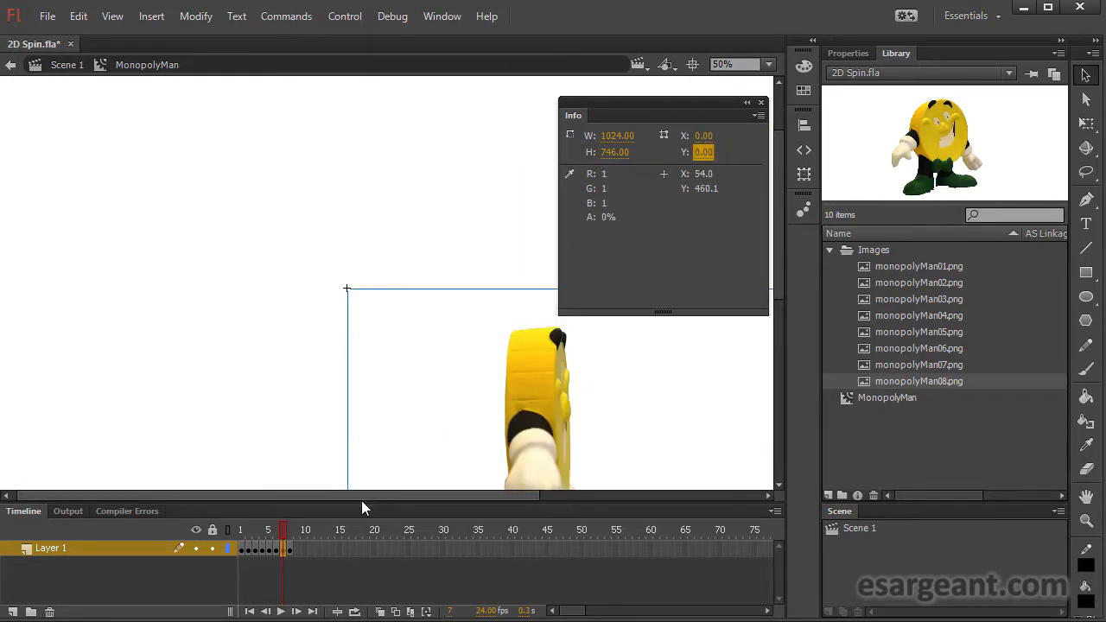
Set the frame 8 image's position to X 0 and Y 0.
click(290, 549)
click(710, 138)
text(0)
key(Return)
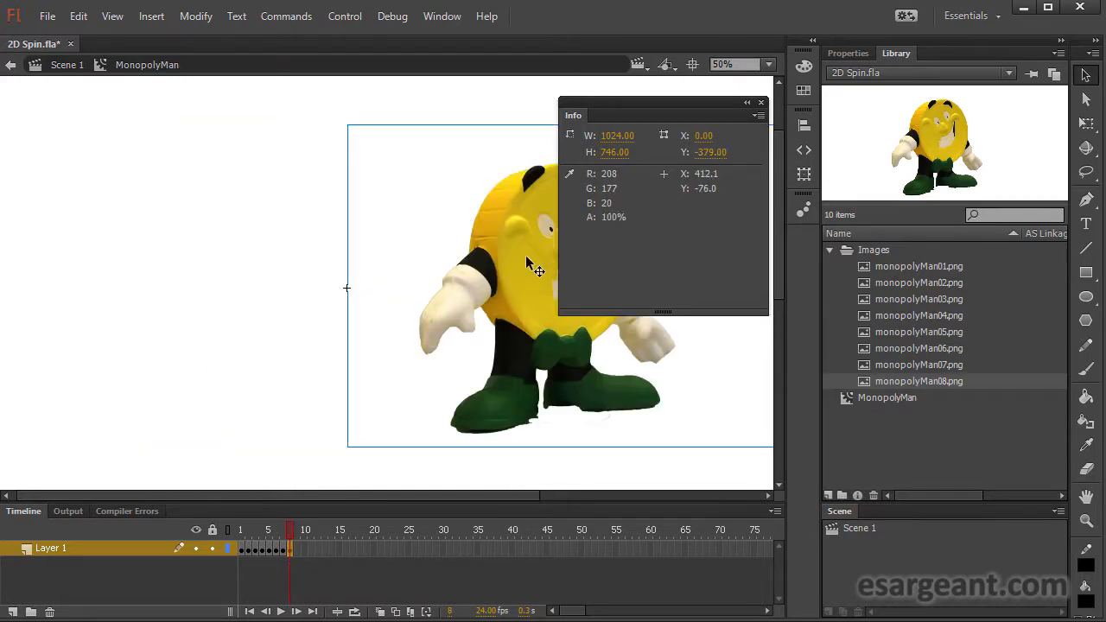
click(714, 153)
text(0)
key(Return)
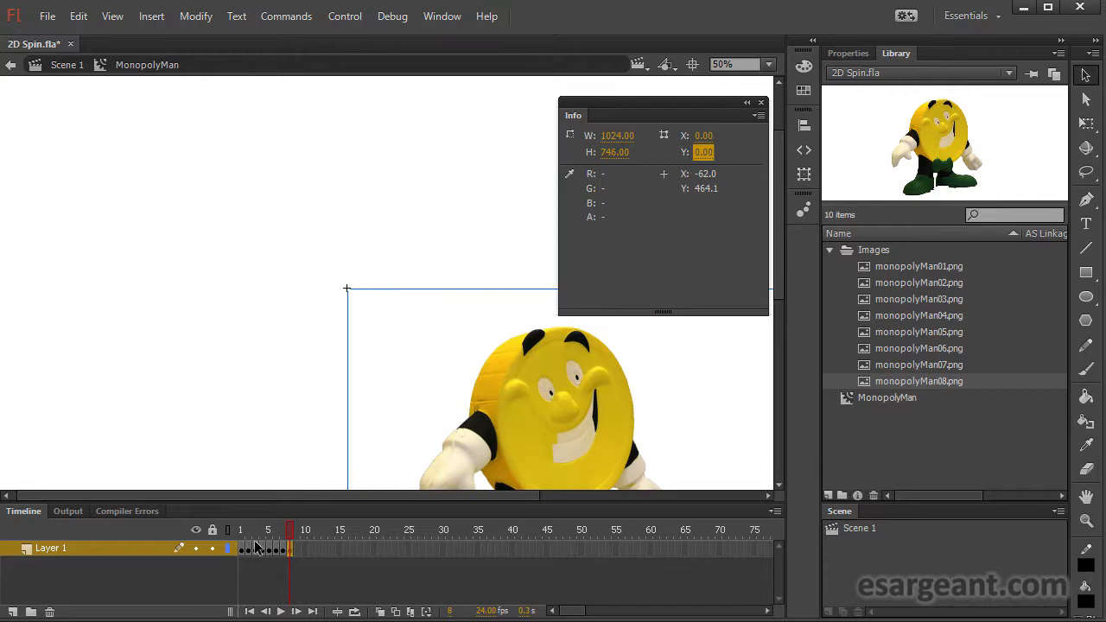
Deselect the image and scrub the timeline back to frame 1 to check how the figurine views line up.
click(278, 415)
drag(282, 415, 79, 255)
drag(265, 529, 197, 553)
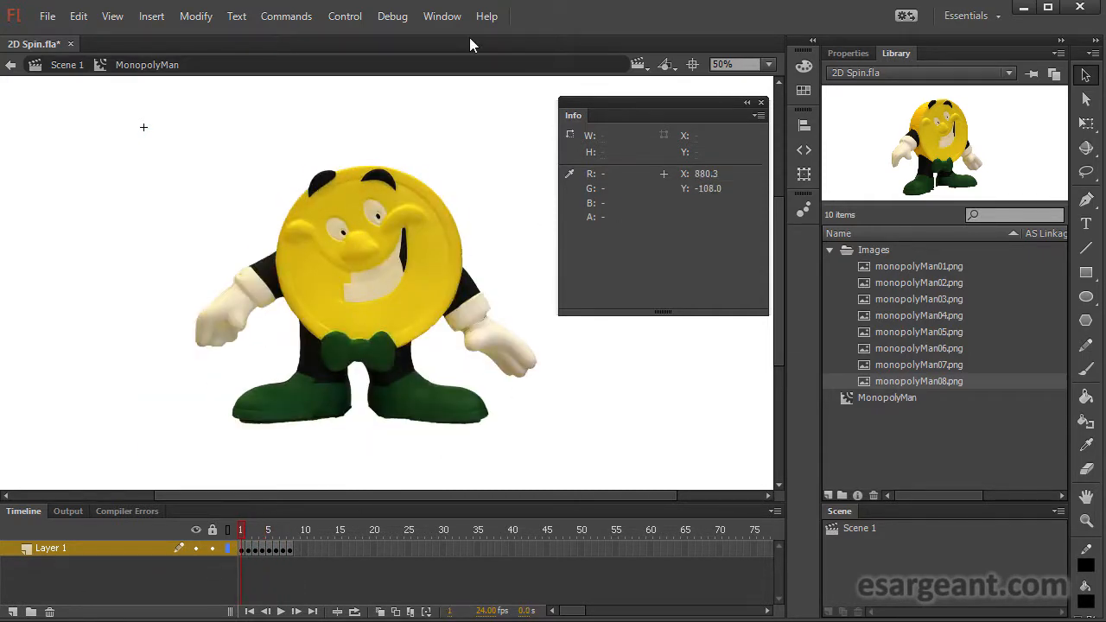
Return to Scene 1 and place the MonopolyMan movie clip from the library on the stage at X 0, Y 0.
click(69, 69)
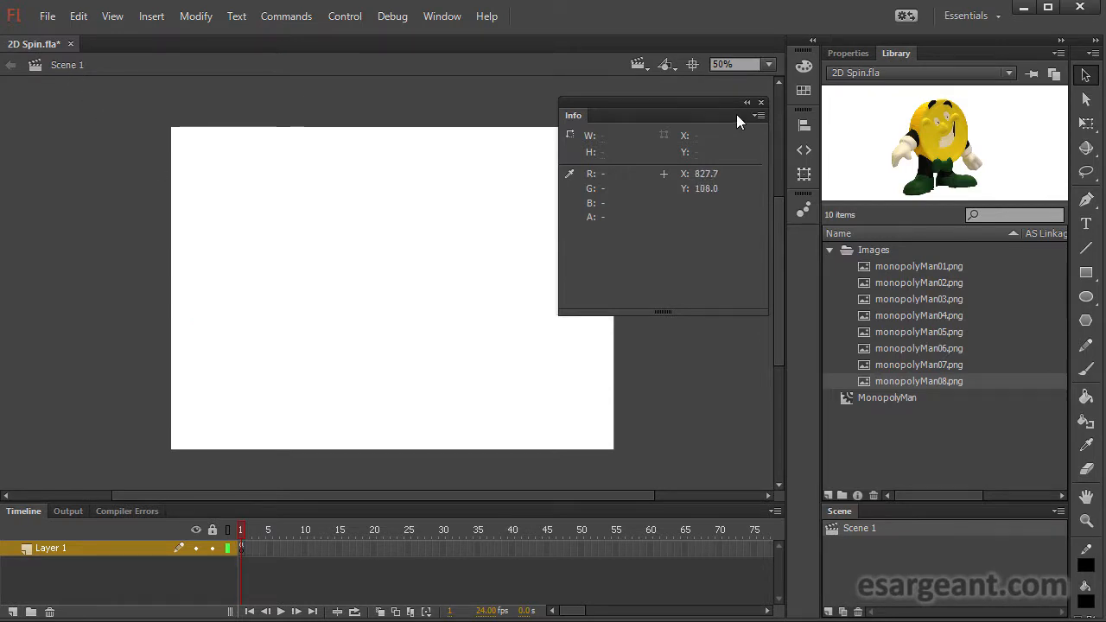
click(762, 103)
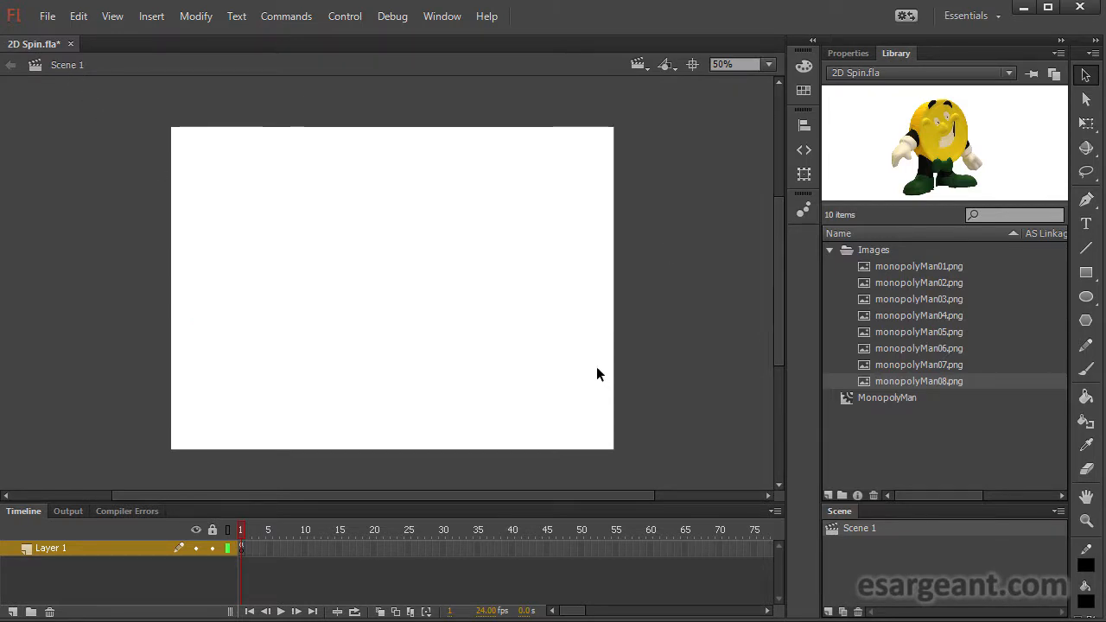
click(829, 251)
click(885, 267)
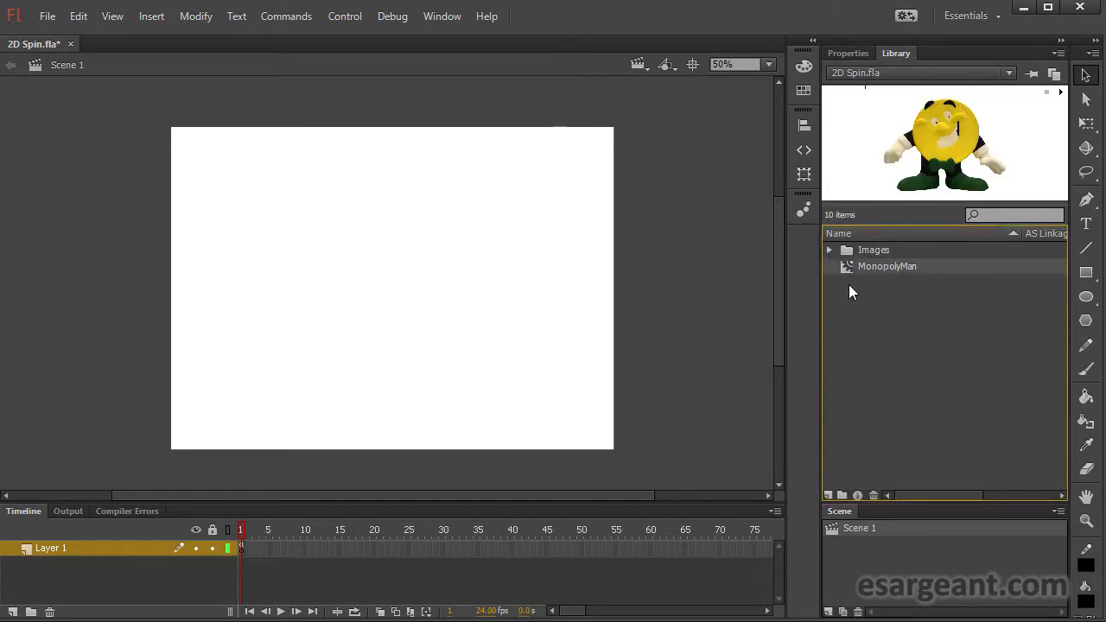
drag(852, 268, 454, 303)
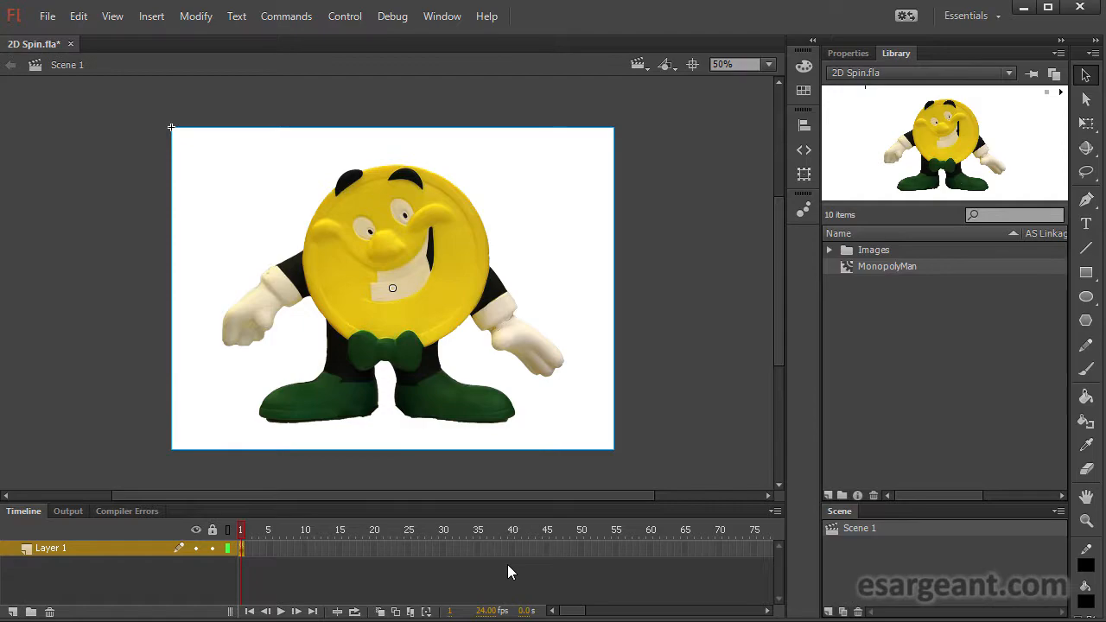
Test the movie to preview the figurine's rotation, then close the preview and return to the timeline.
key(ctrl+Return)
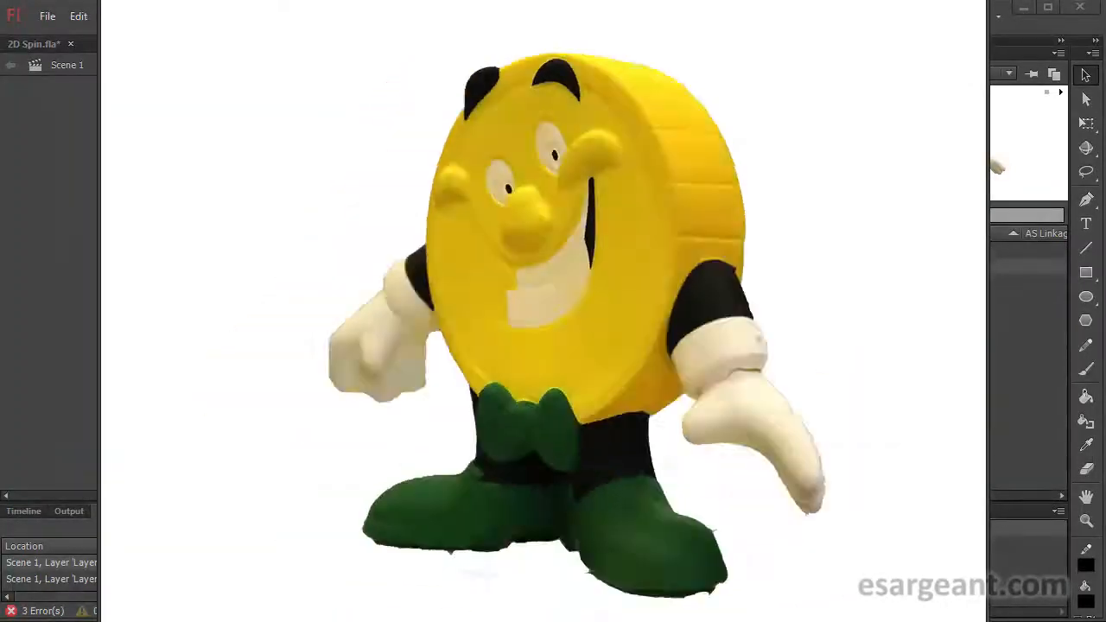
key(ctrl+w)
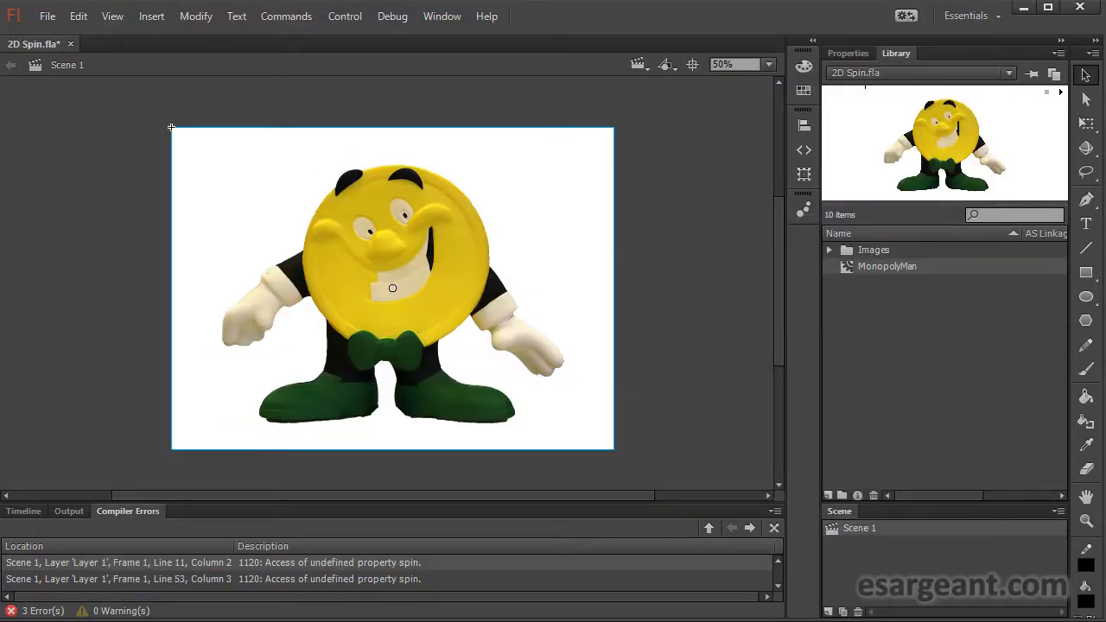
click(671, 246)
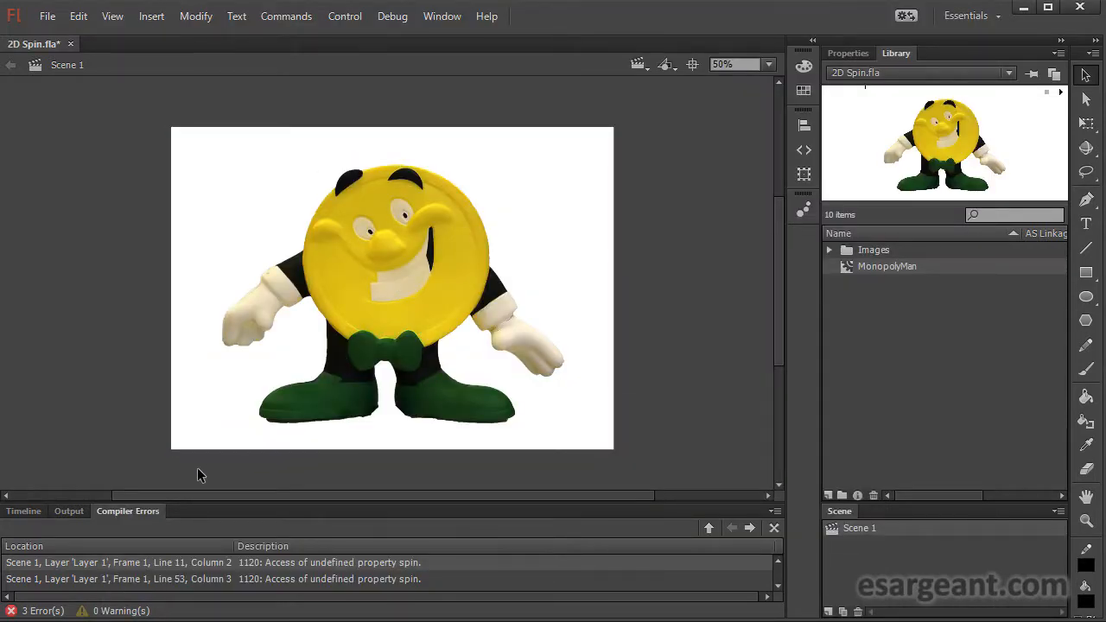
click(30, 512)
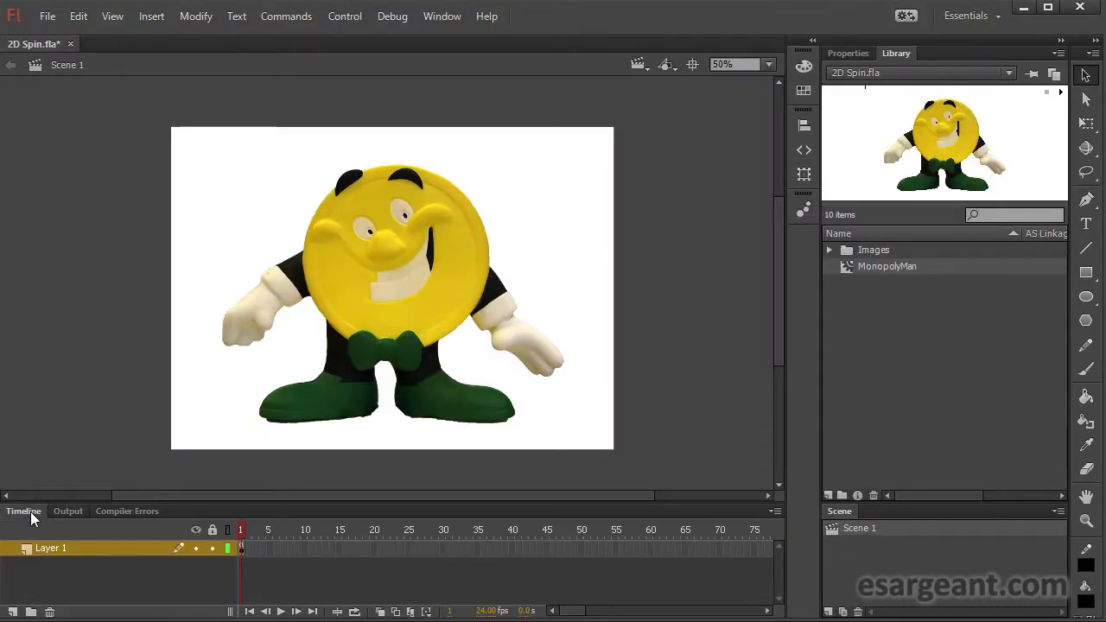
Open the ActionScript on frame 1 of Layer 1 and review the mousePosX, mouseIsDown and frame variable declarations.
right_click(241, 548)
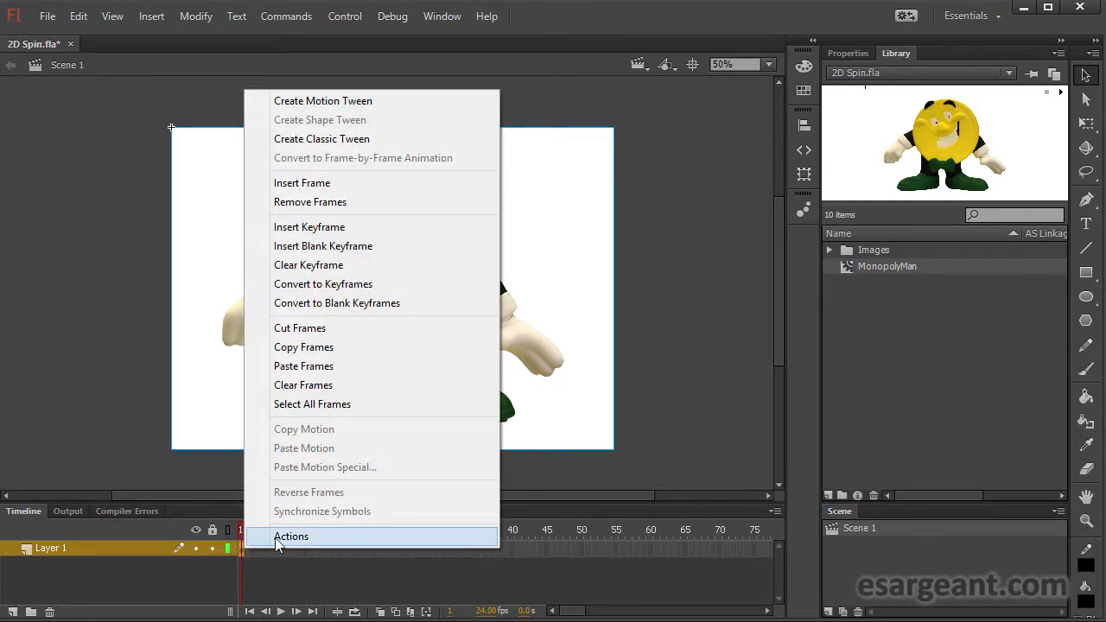
click(278, 537)
drag(514, 40, 503, 57)
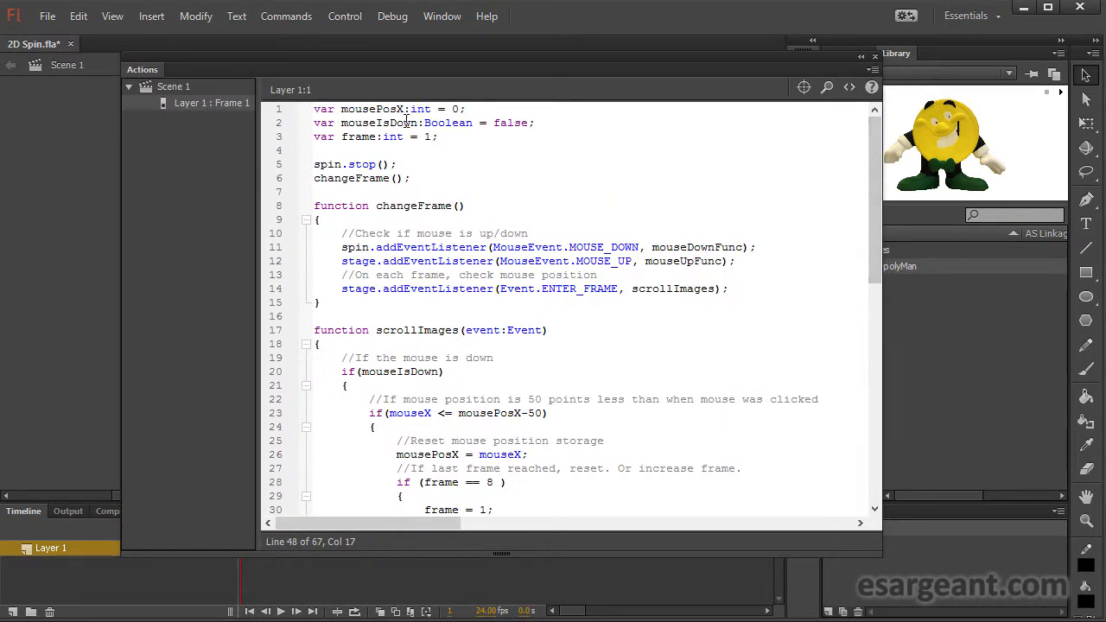
drag(314, 110, 483, 115)
click(484, 115)
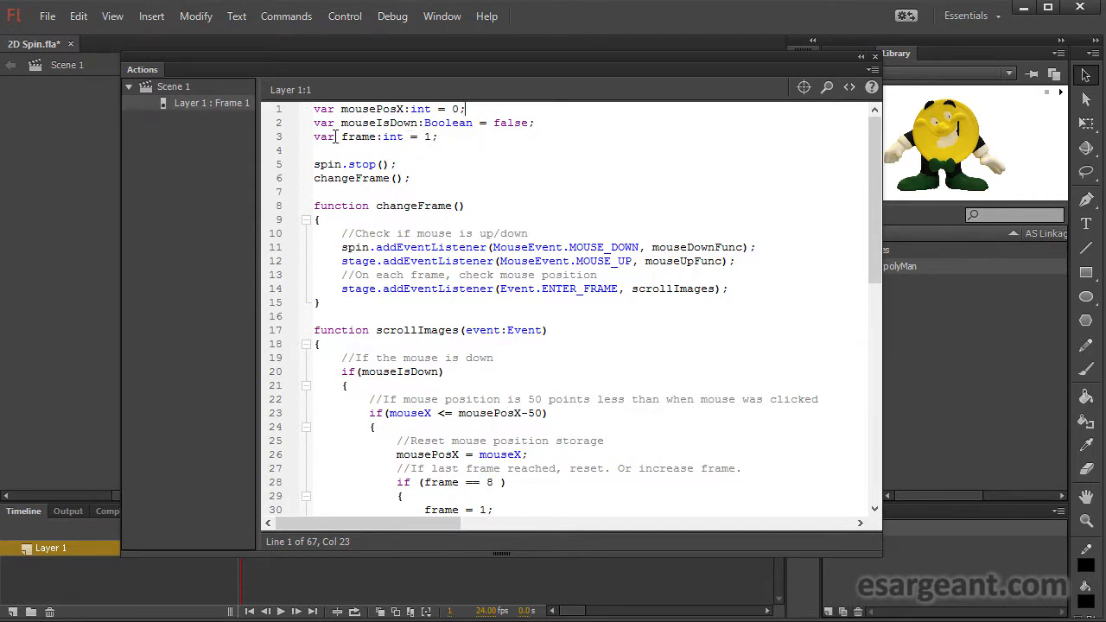
drag(367, 129, 503, 125)
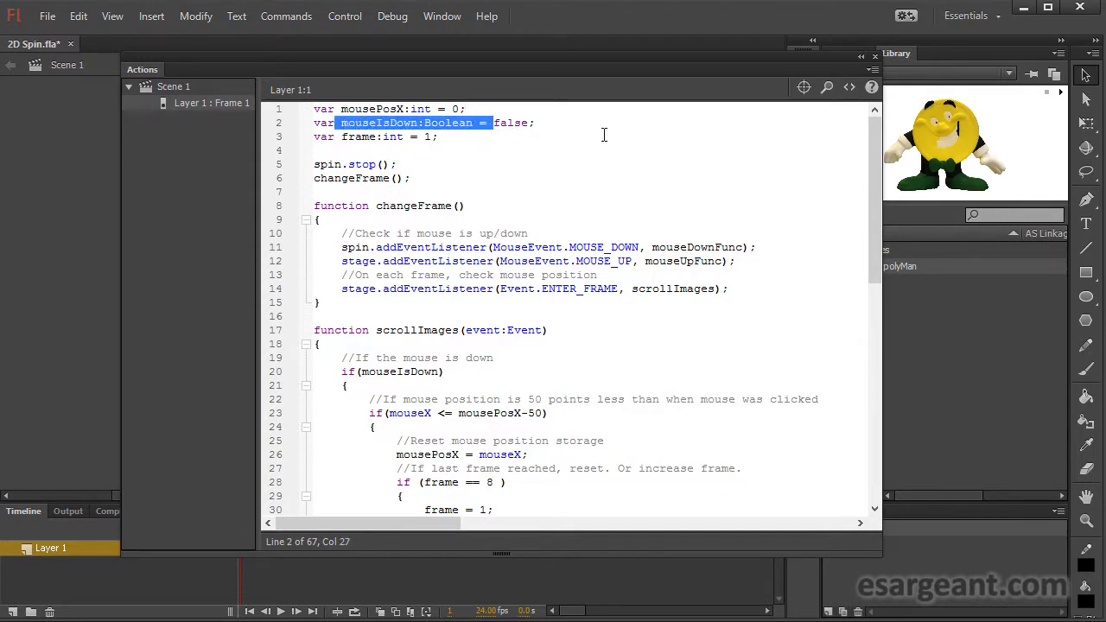
click(570, 125)
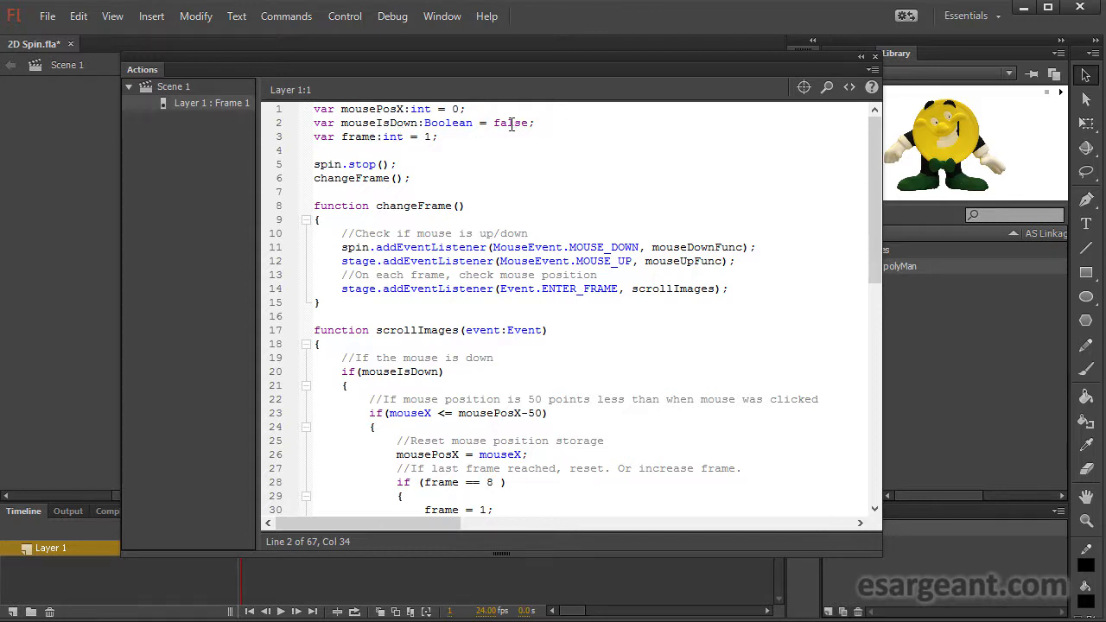
drag(451, 138, 316, 139)
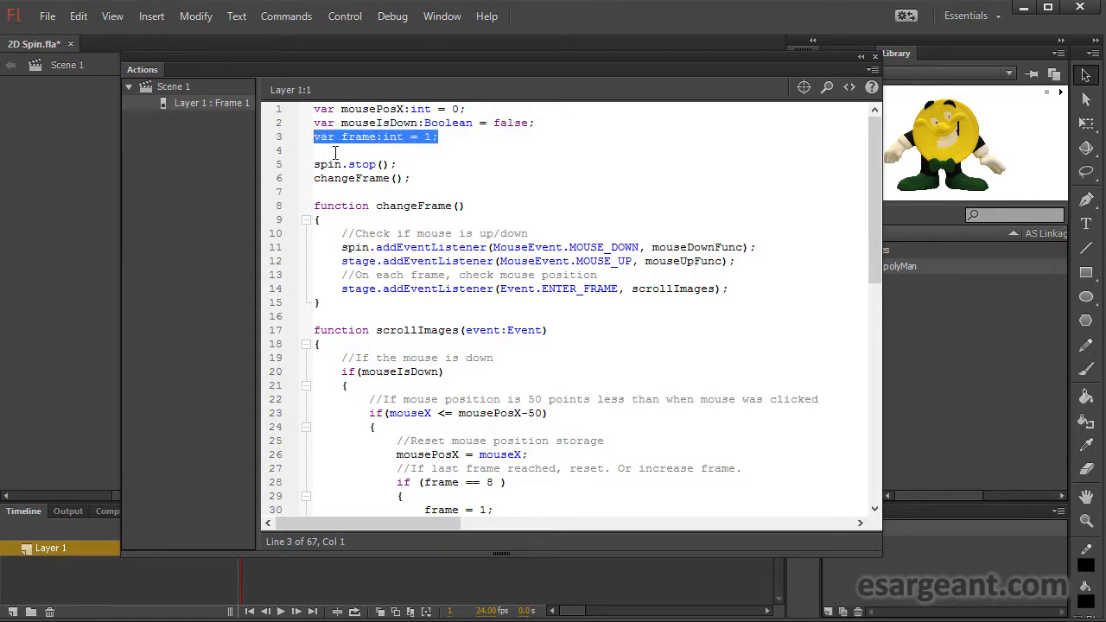
click(468, 147)
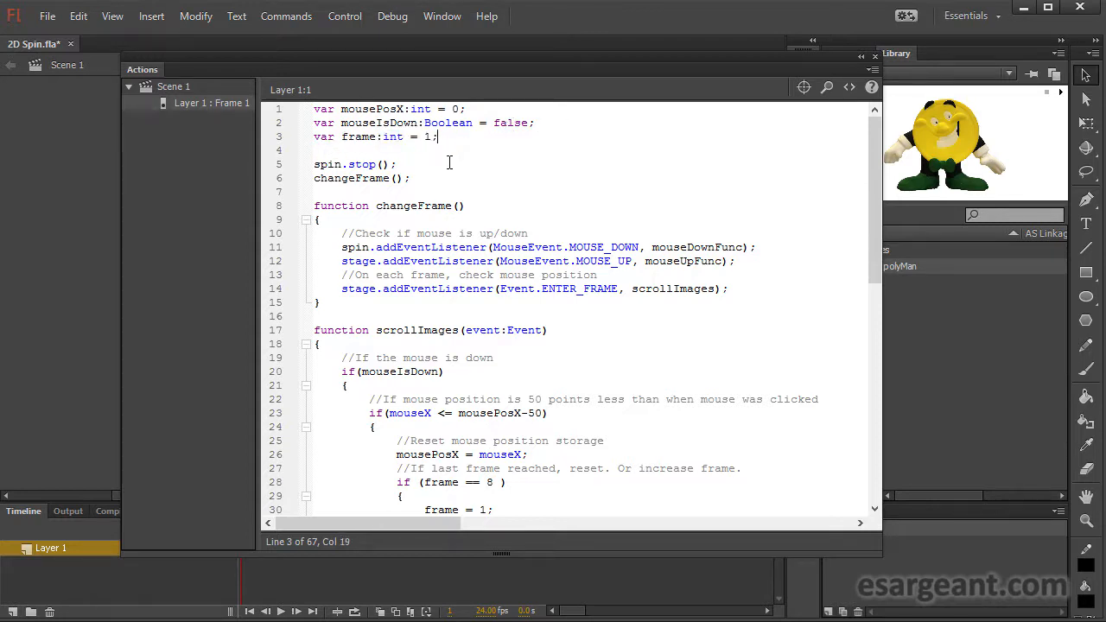
Examine the spin.stop() call in the frame 1 script for the instance name it uses, then close the script.
drag(413, 166, 314, 172)
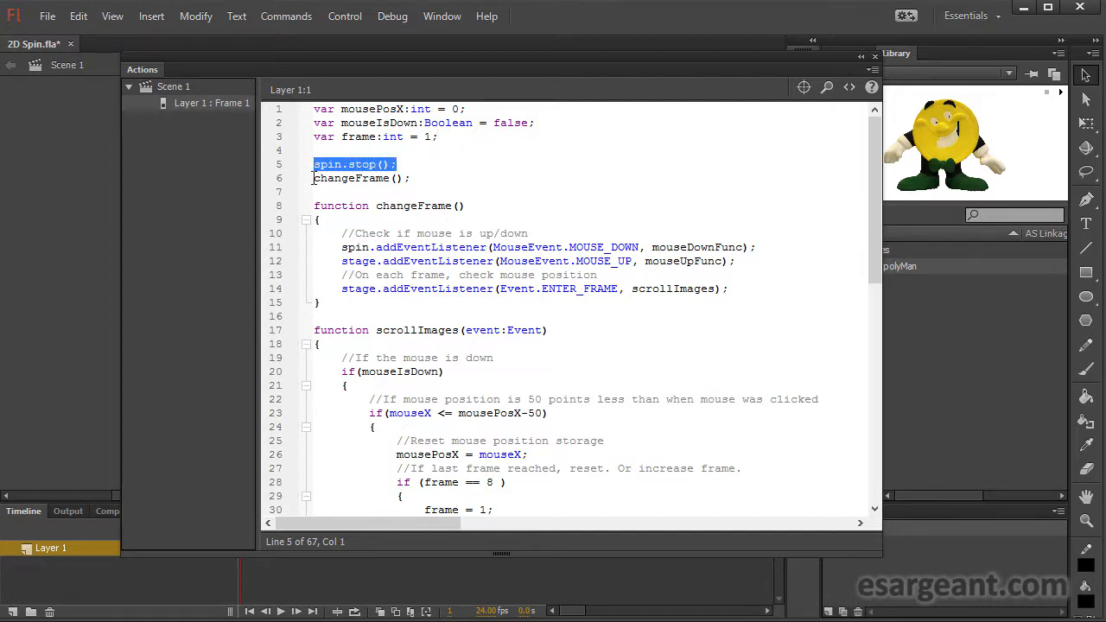
click(425, 171)
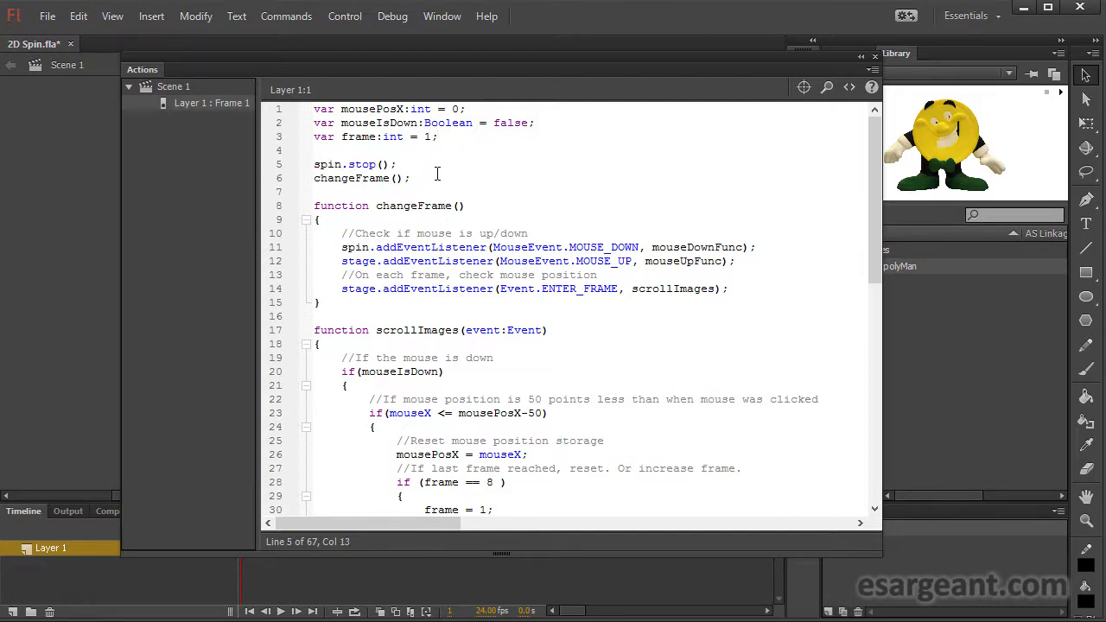
drag(400, 171, 315, 171)
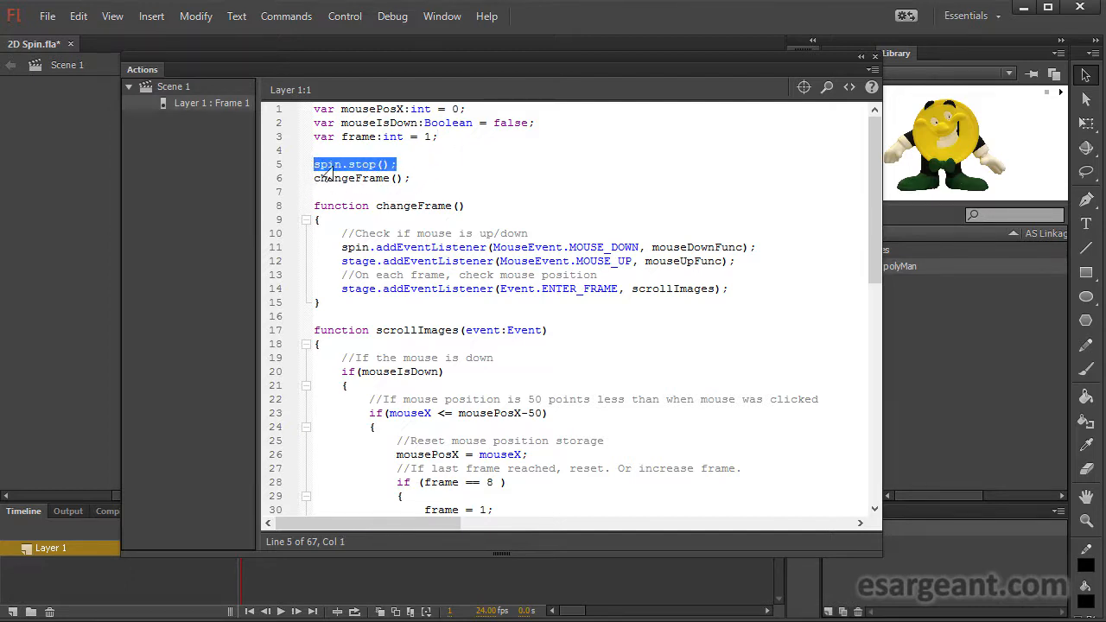
double_click(326, 58)
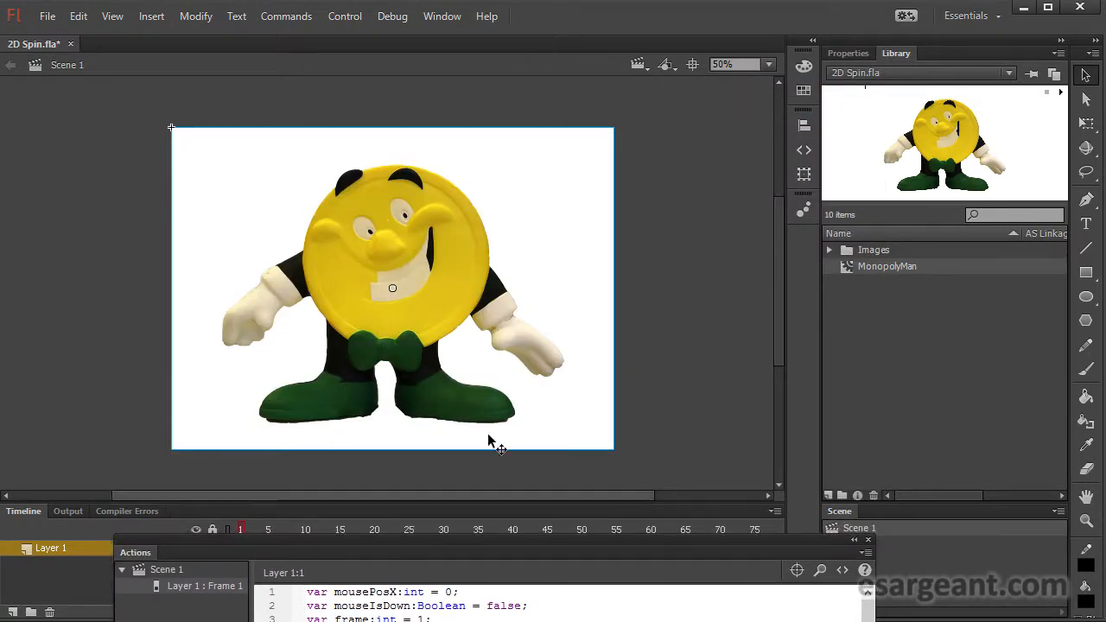
drag(307, 554, 287, 67)
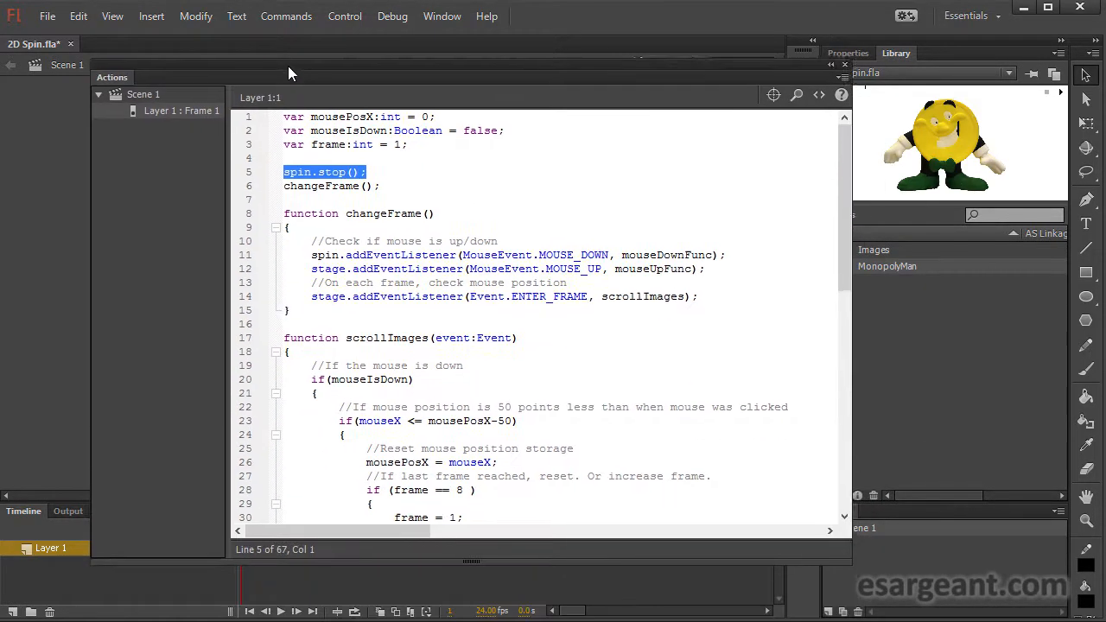
click(316, 176)
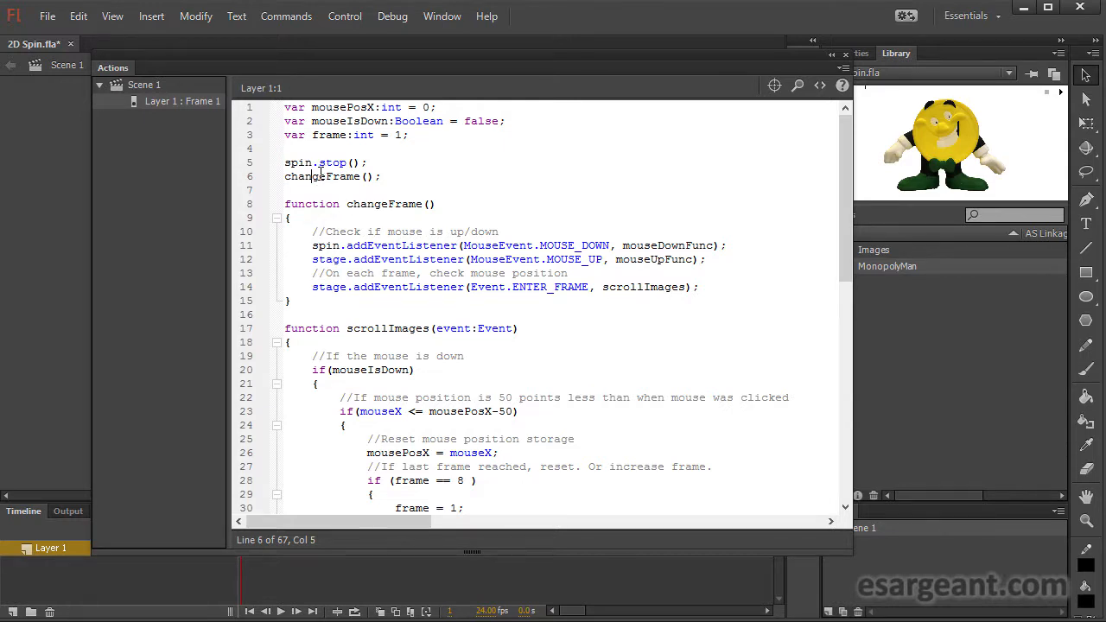
drag(305, 169, 292, 176)
click(321, 166)
drag(330, 176, 361, 169)
key(F9)
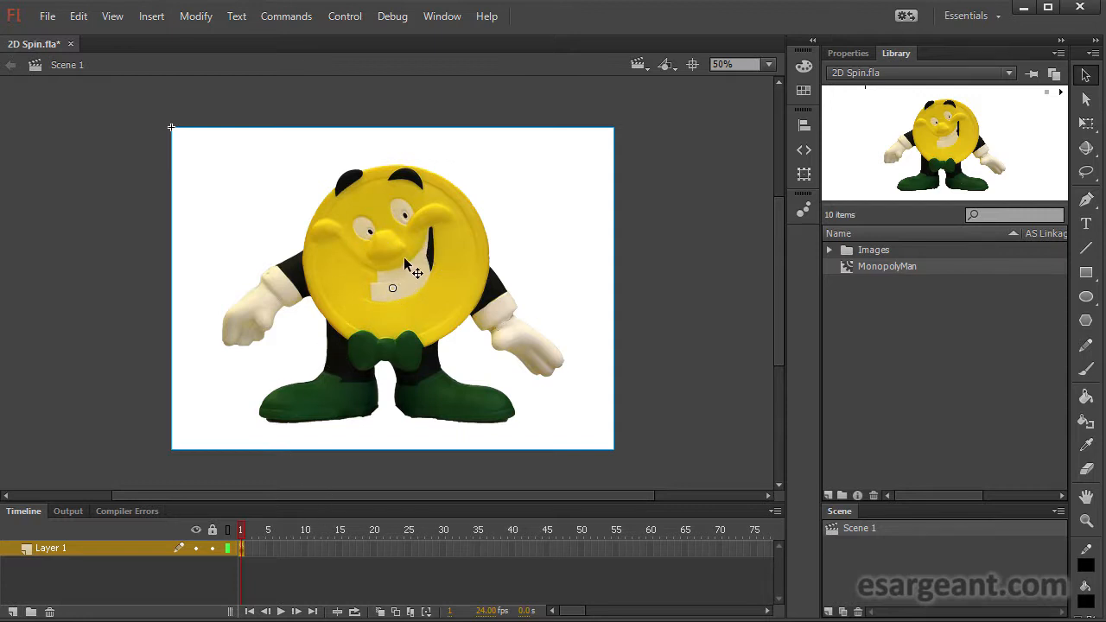
Give the MonopolyMan movie clip on the stage the instance name "spin".
click(683, 229)
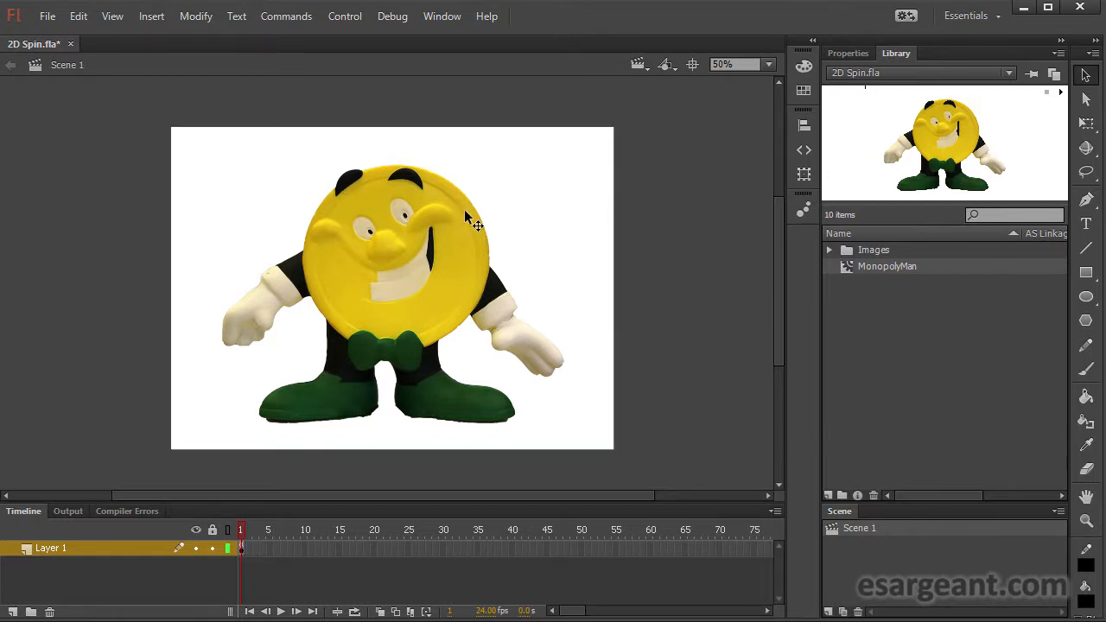
click(400, 248)
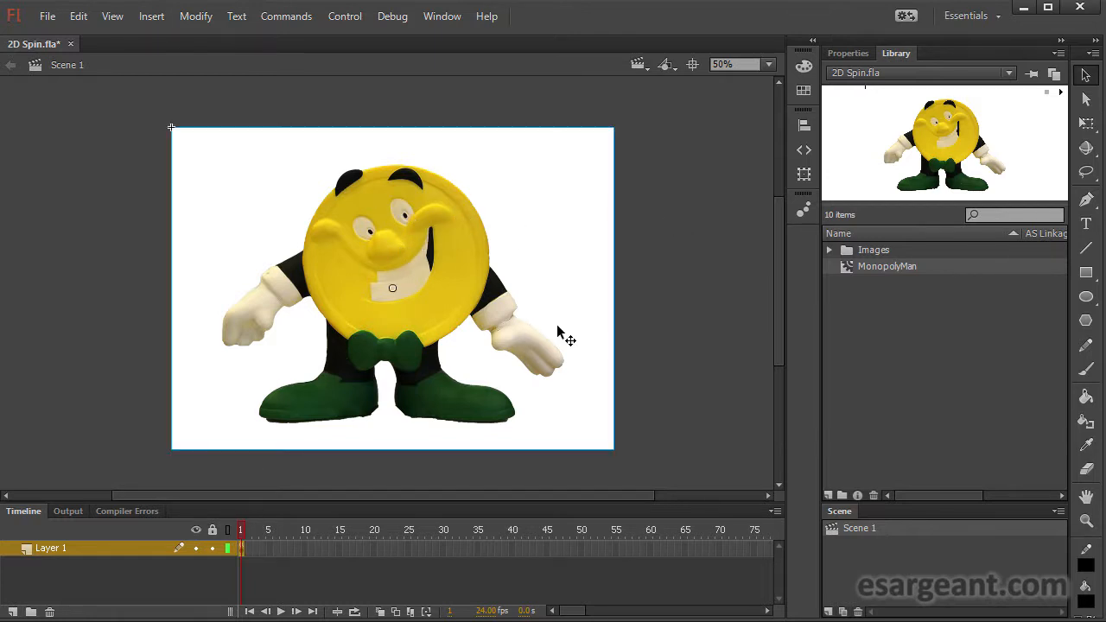
click(847, 53)
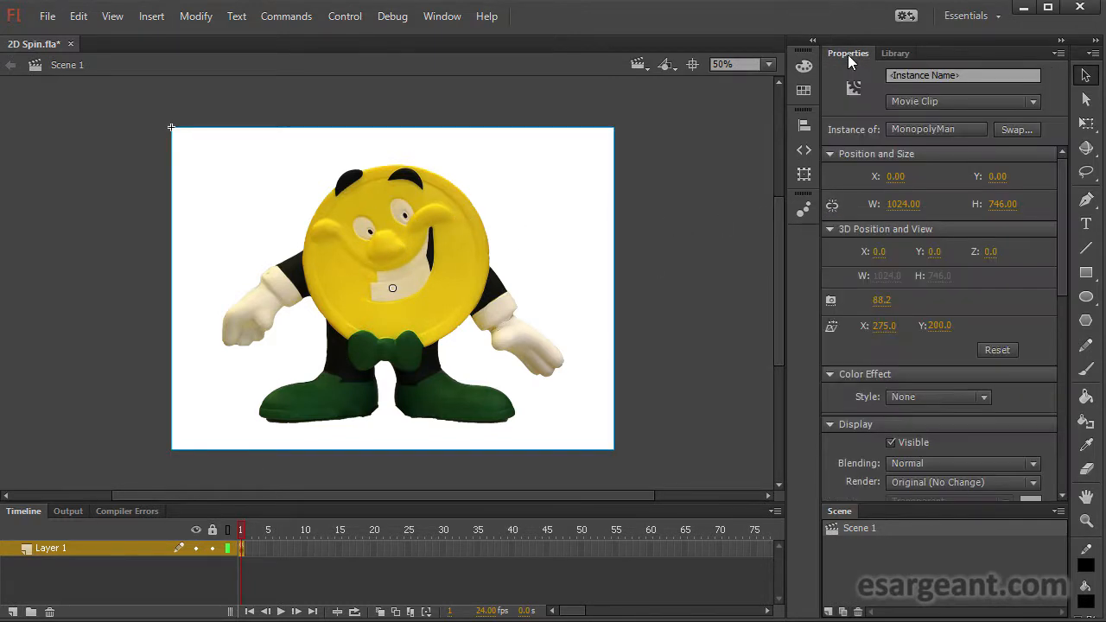
click(974, 84)
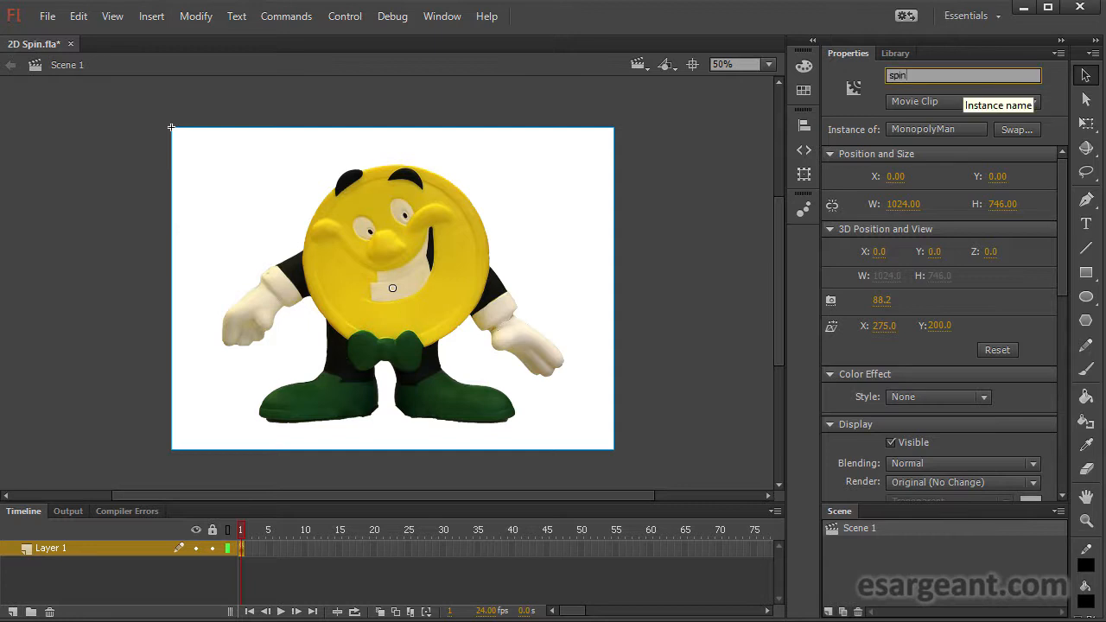
Commit the instance name "spin", then reopen the frame 1 script and review the changeFrame() call and its mouse event listeners.
key(Return)
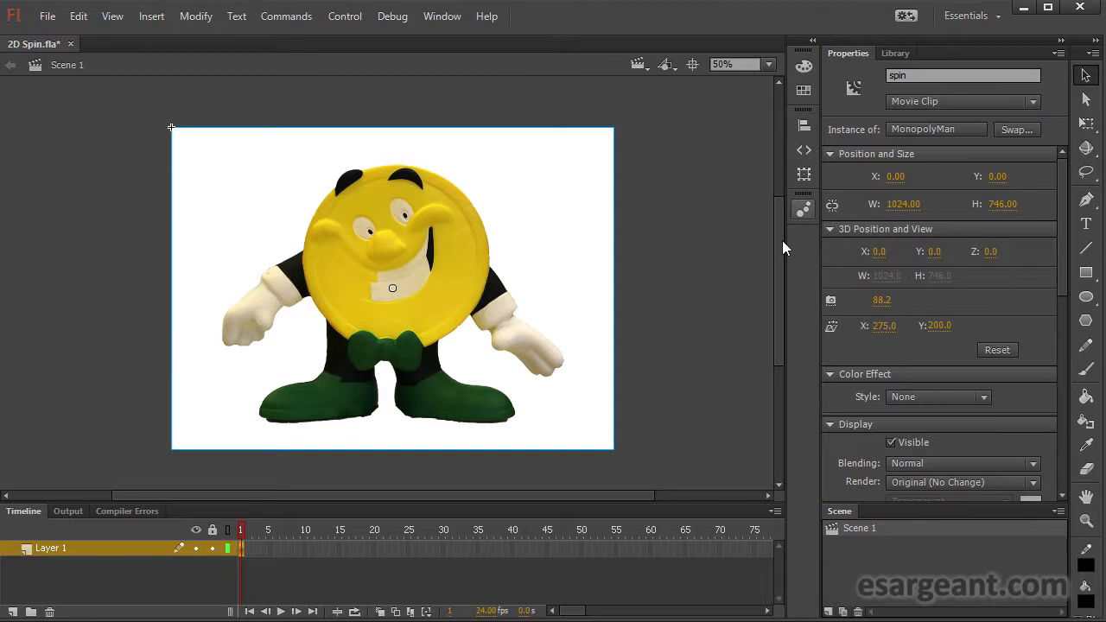
drag(478, 101, 489, 37)
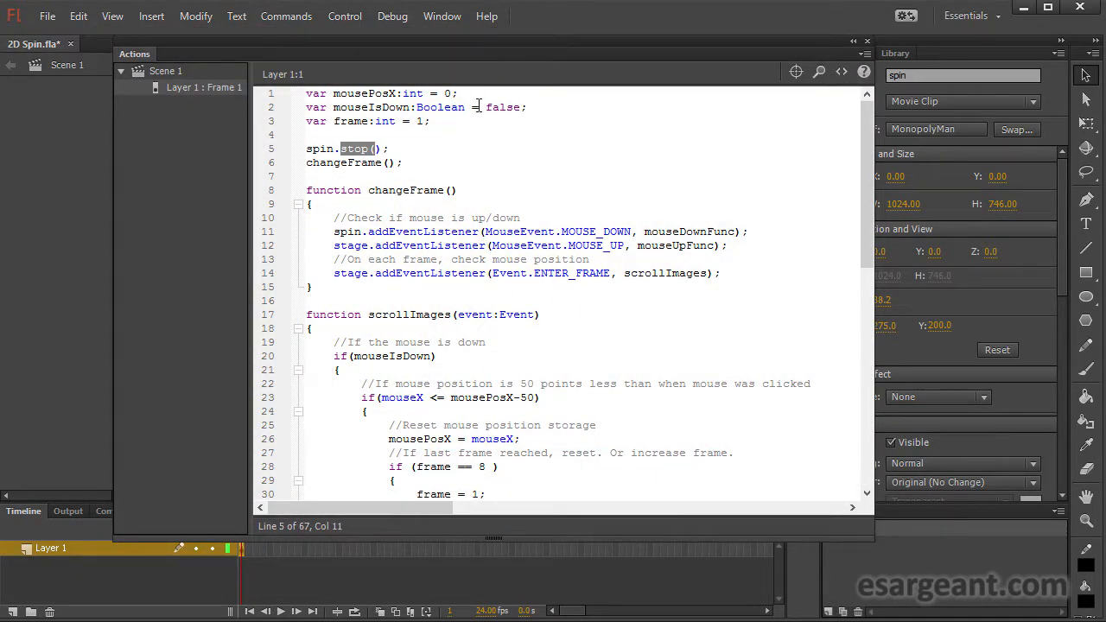
click(455, 145)
drag(349, 160, 400, 161)
drag(419, 166, 381, 290)
click(449, 178)
click(390, 292)
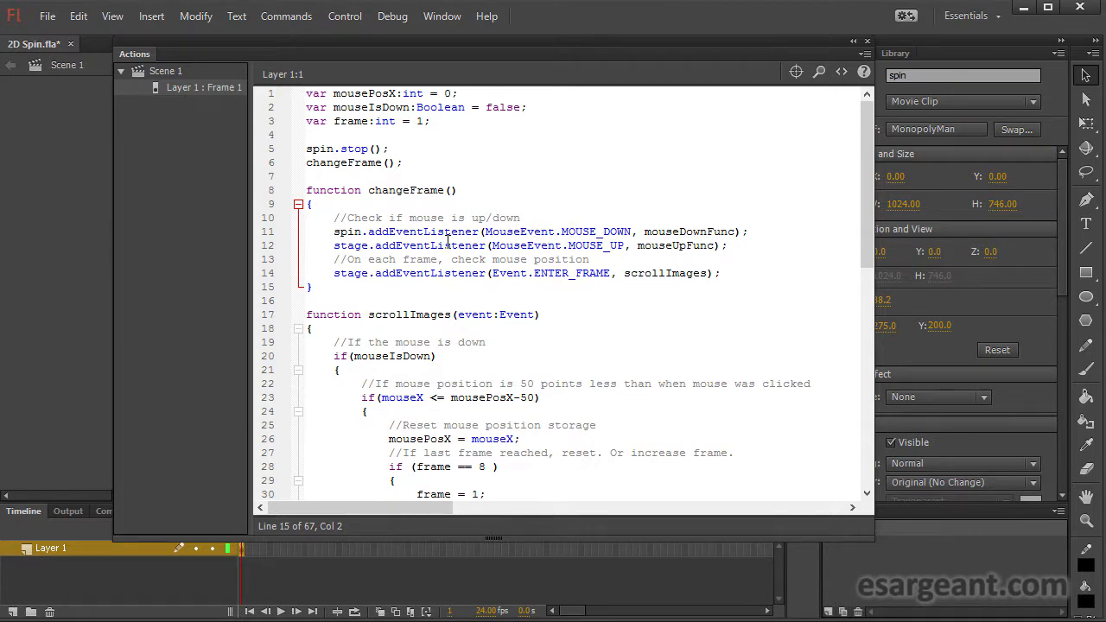
drag(370, 232, 651, 234)
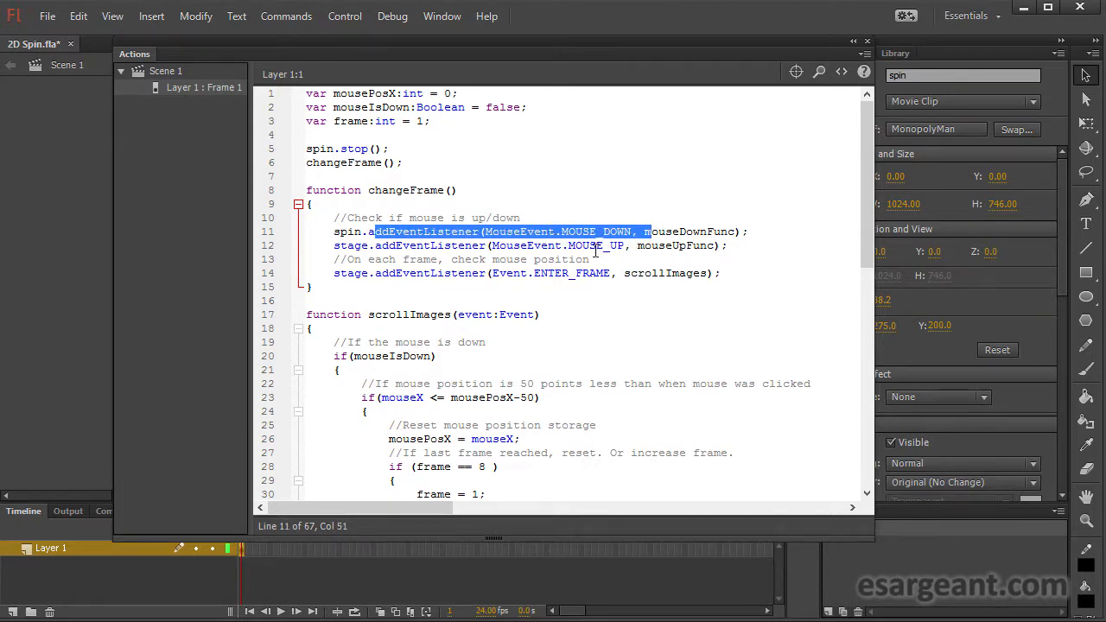
click(593, 245)
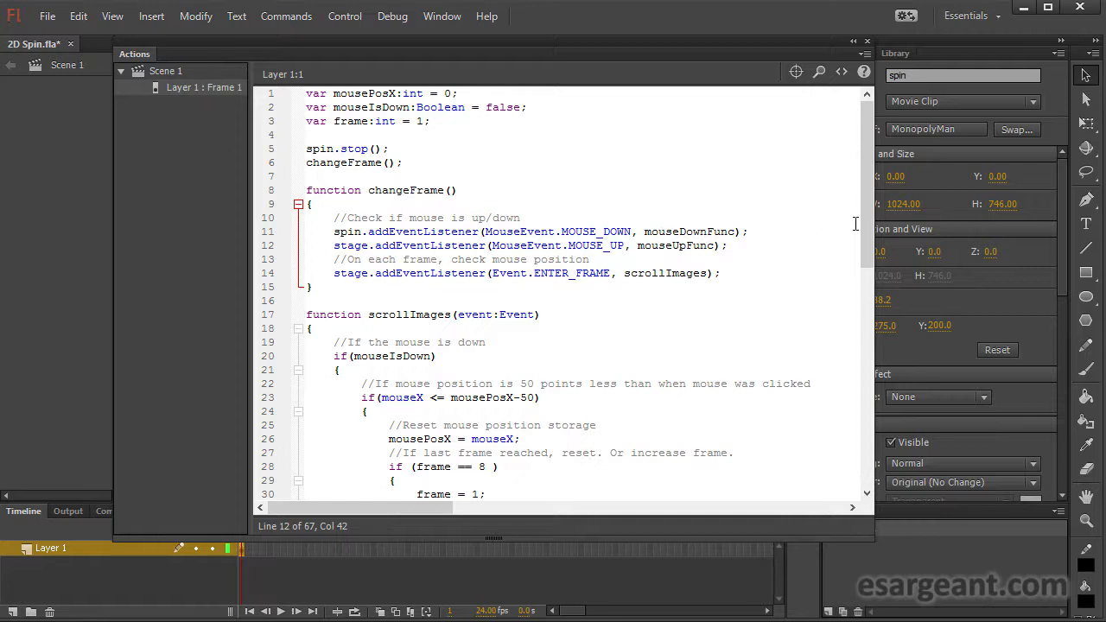
Examine the scrollImages function for how it checks mouseIsDown and wraps the frame number between 1 and 8.
drag(868, 178, 869, 262)
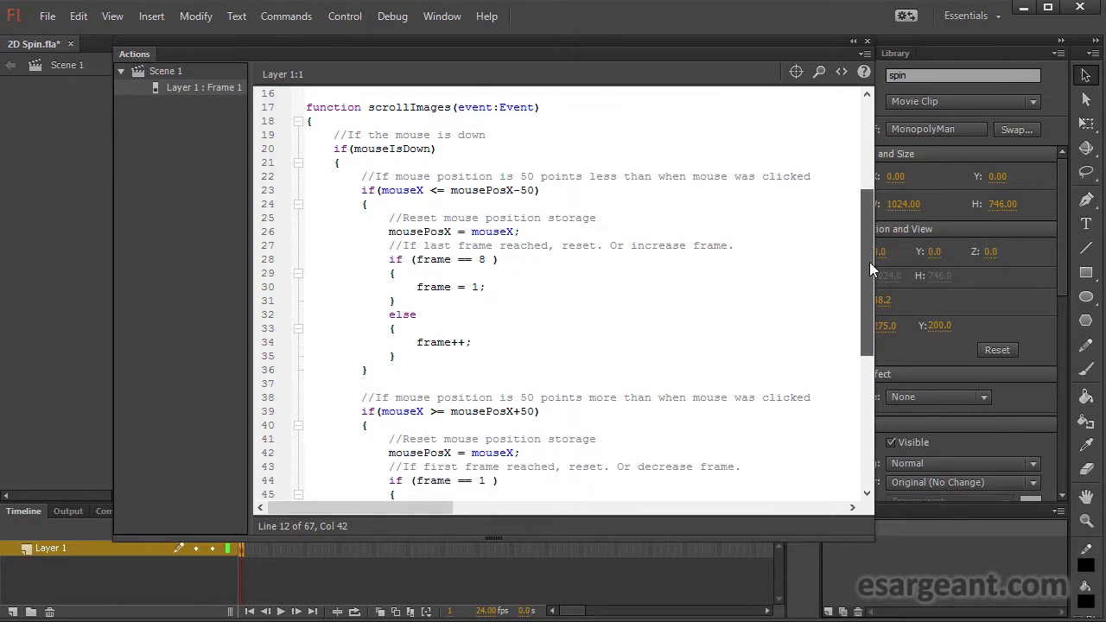
drag(353, 148, 431, 149)
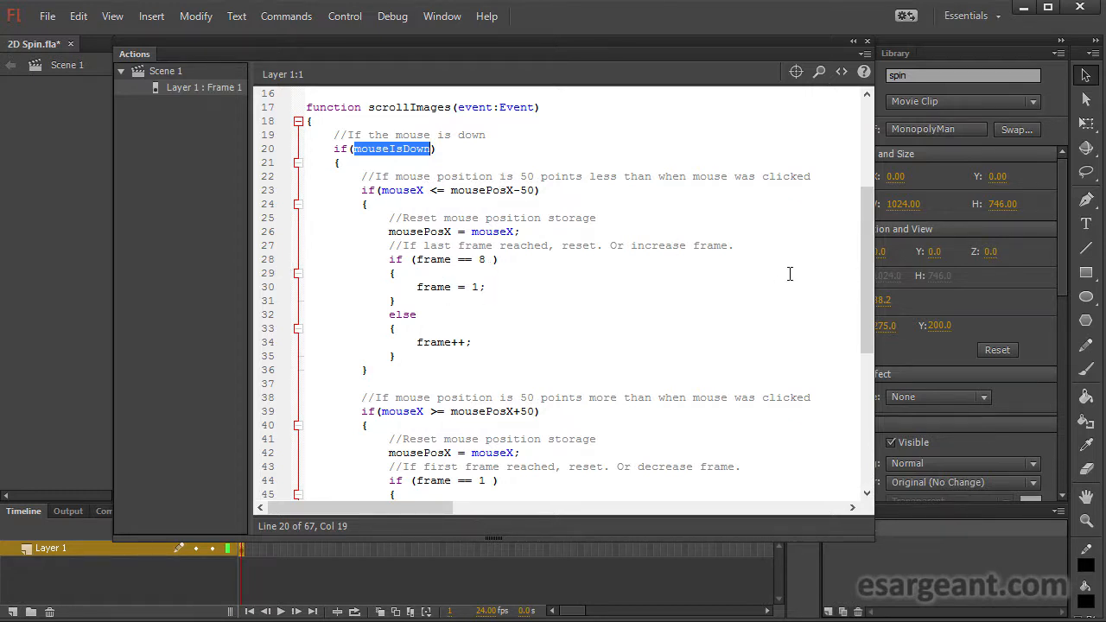
scroll(871, 255, down, 1)
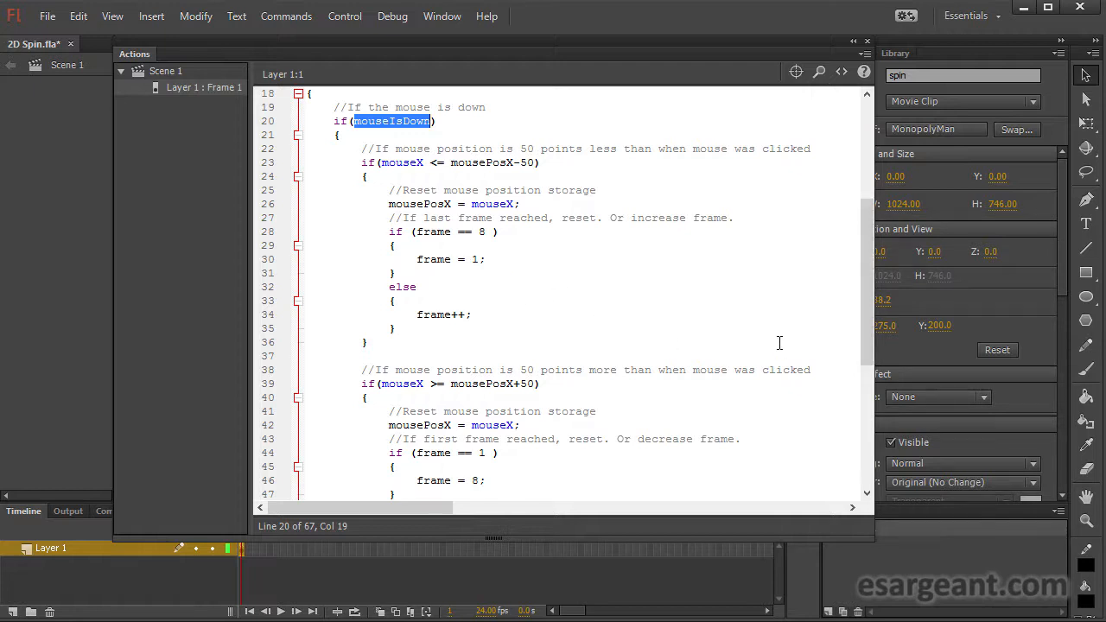
mouse_move(869, 274)
mouse_down()
mouse_move(869, 320)
mouse_move(869, 286)
mouse_up()
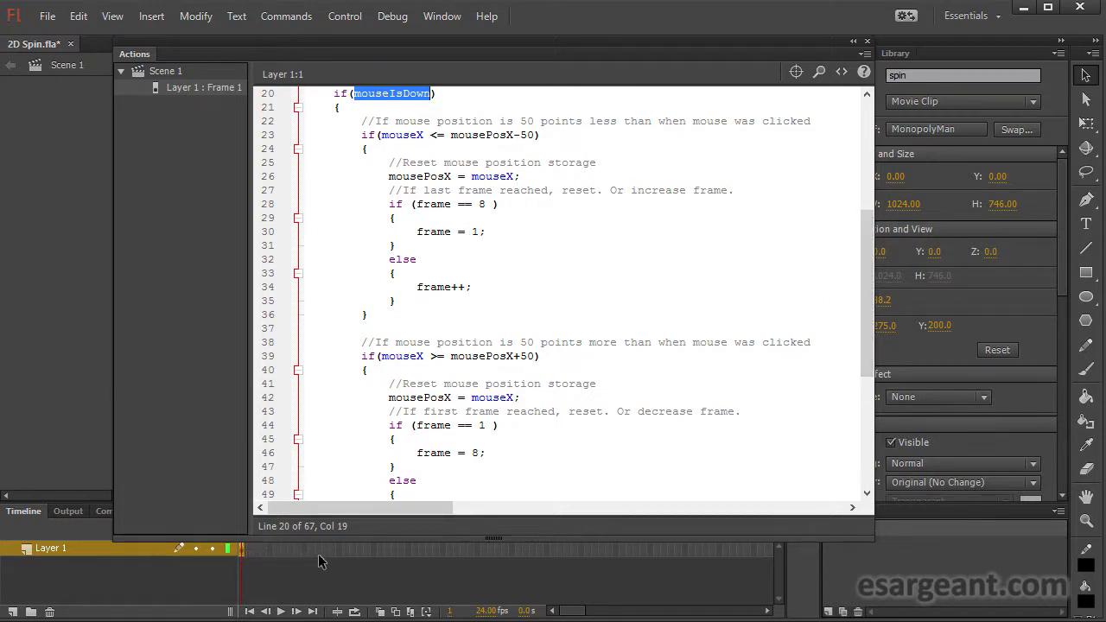
drag(482, 240, 431, 244)
click(523, 362)
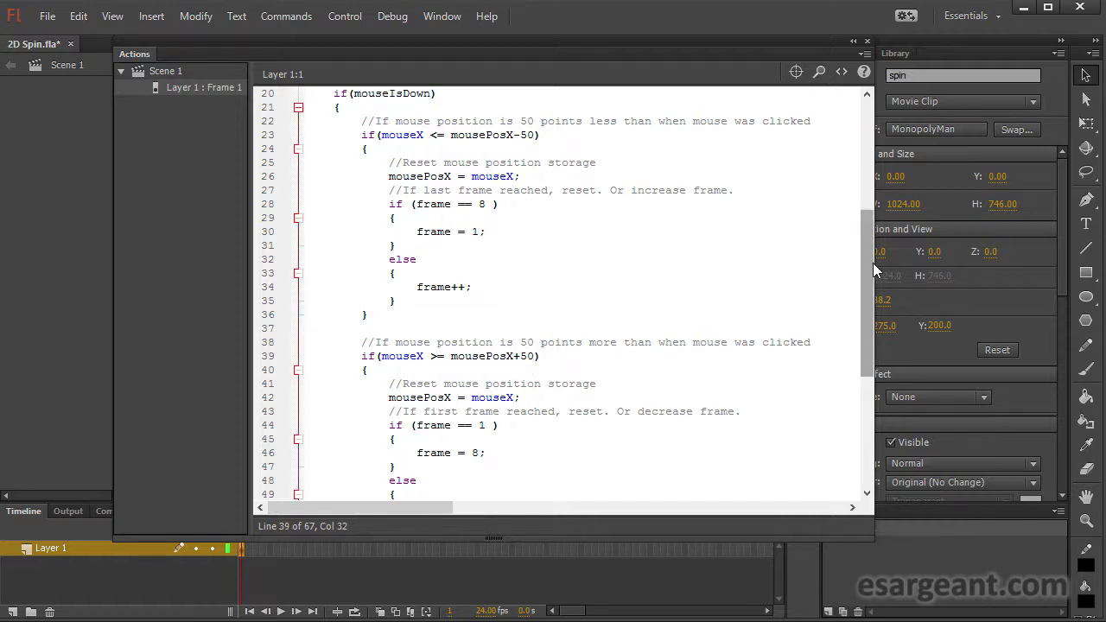
drag(873, 263, 872, 312)
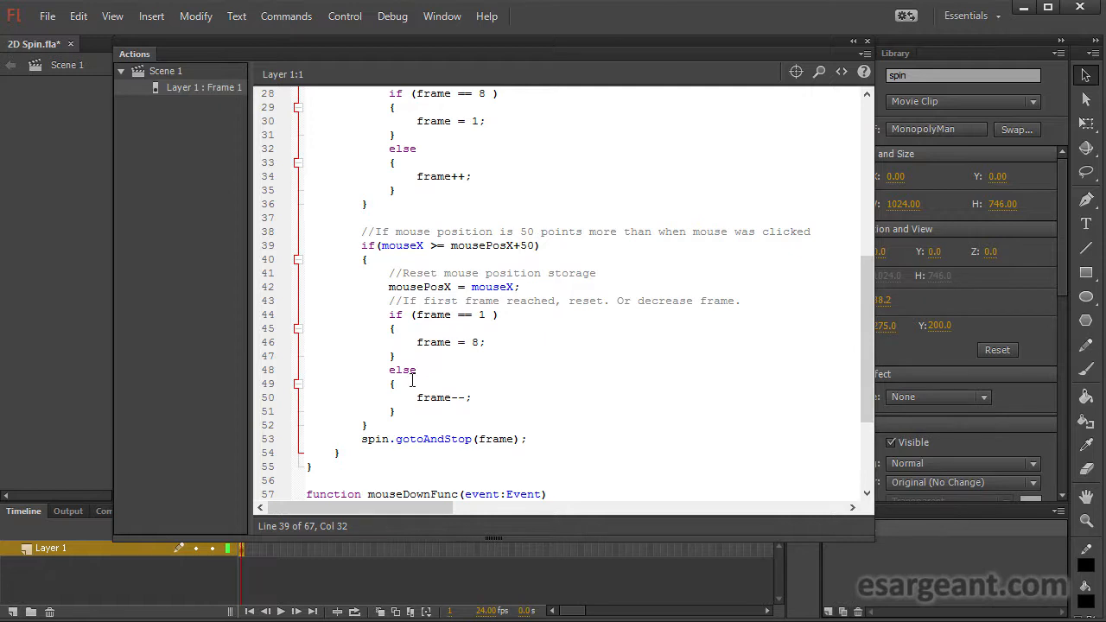
click(482, 345)
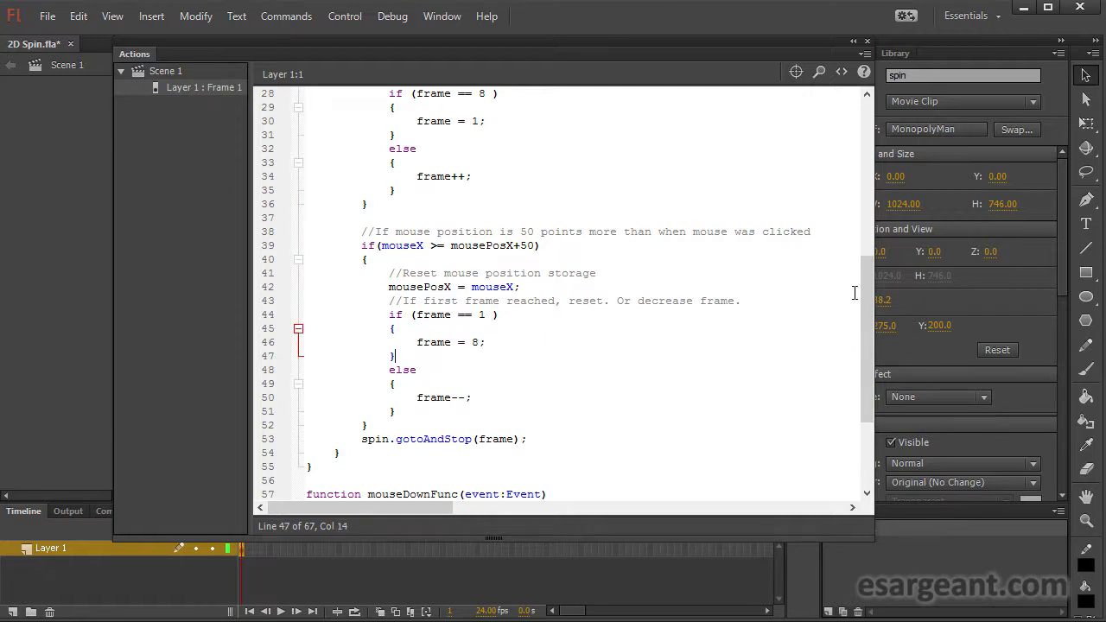
Review the mouseDownFunc and mouseUpFunc functions at the end of the script for how they set mouseIsDown and mousePosX.
drag(871, 281, 870, 362)
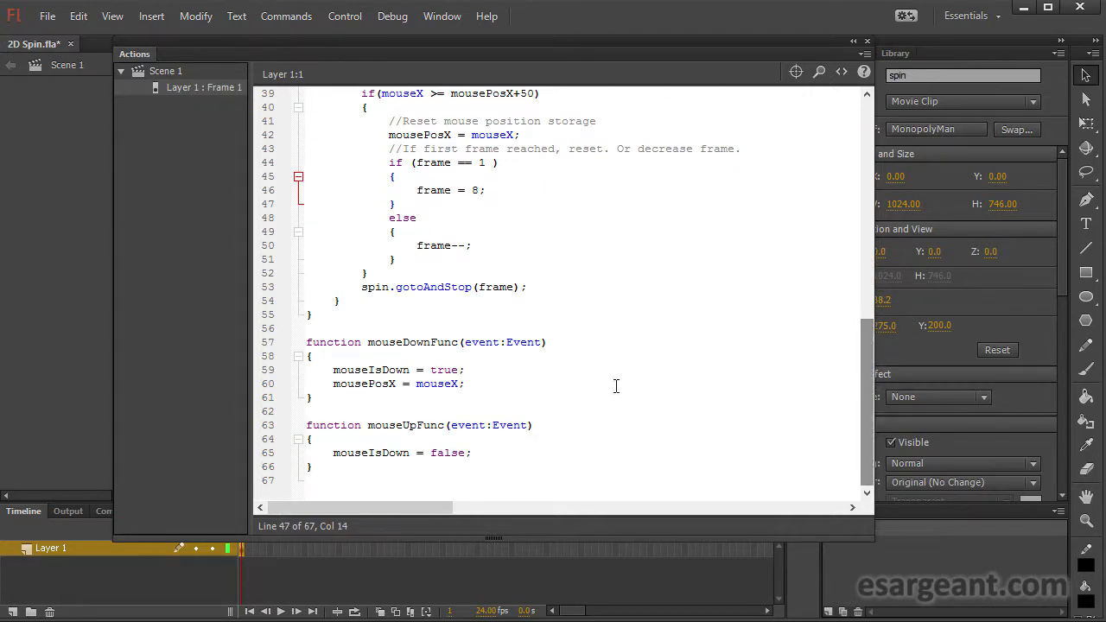
click(499, 393)
drag(465, 384, 311, 329)
click(510, 374)
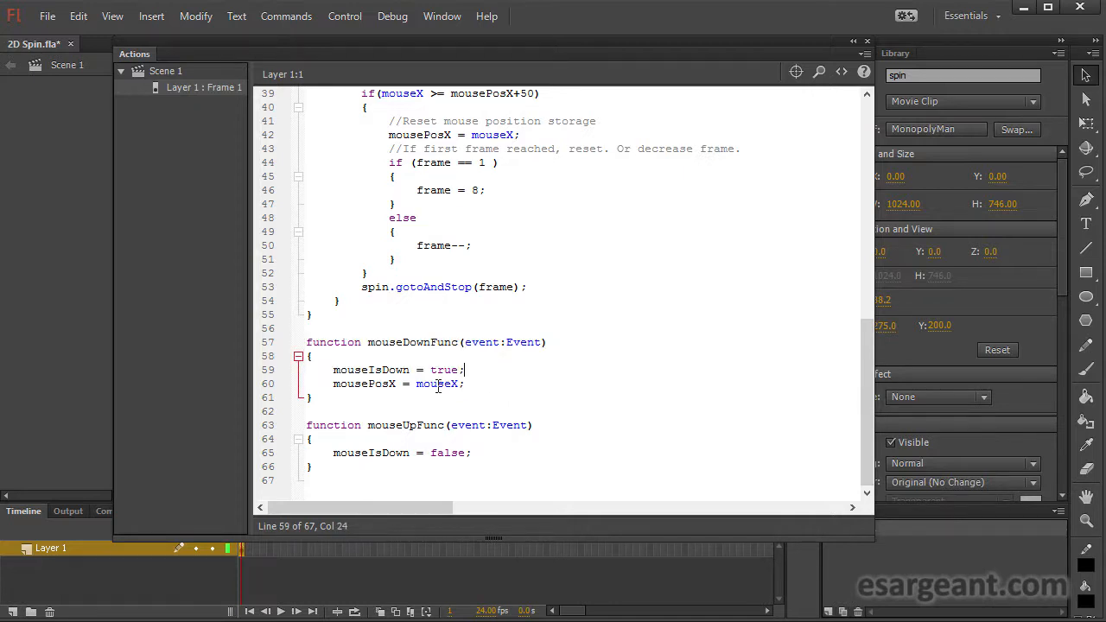
drag(467, 385, 348, 370)
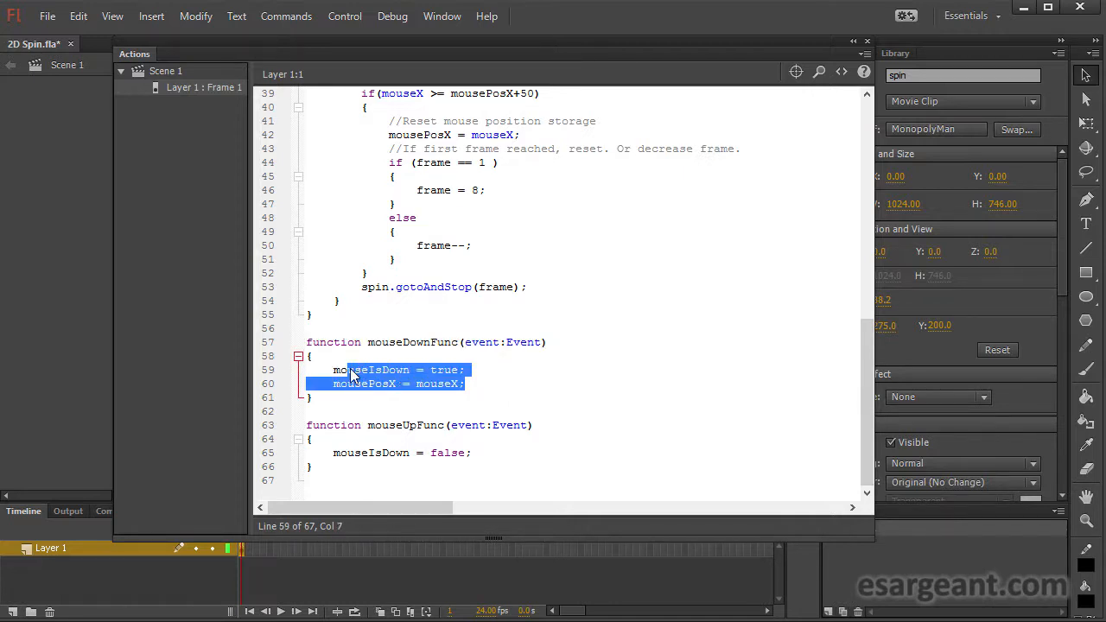
click(522, 462)
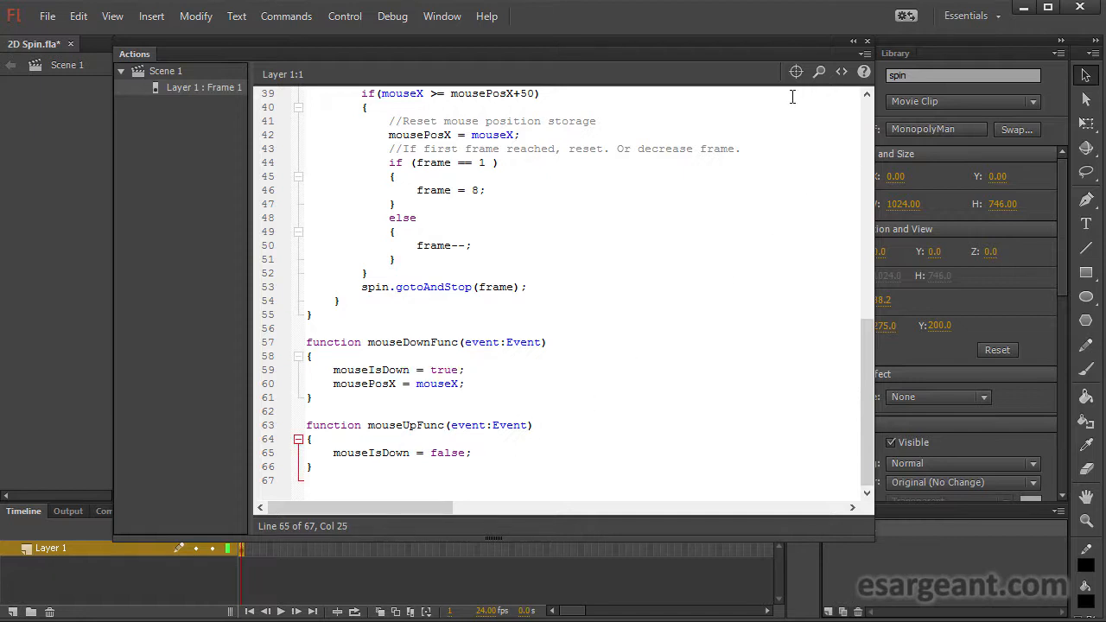
Recheck the spin instance references in the stop() and addEventListener lines near the script's start, then close the script.
drag(870, 432, 867, 183)
drag(335, 150, 306, 162)
drag(362, 232, 333, 234)
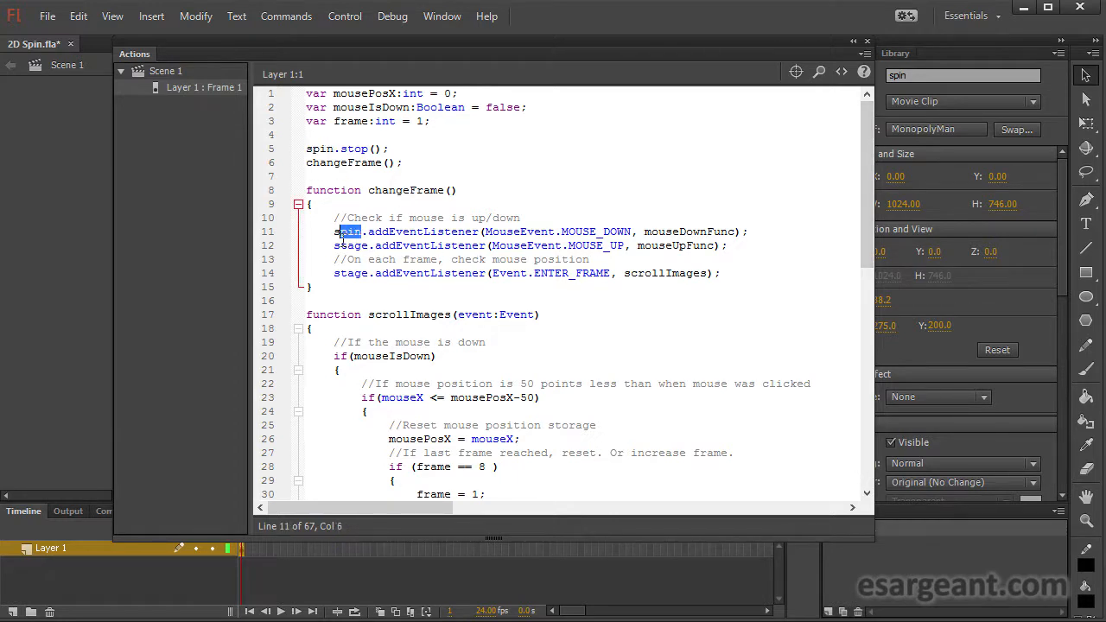
click(868, 41)
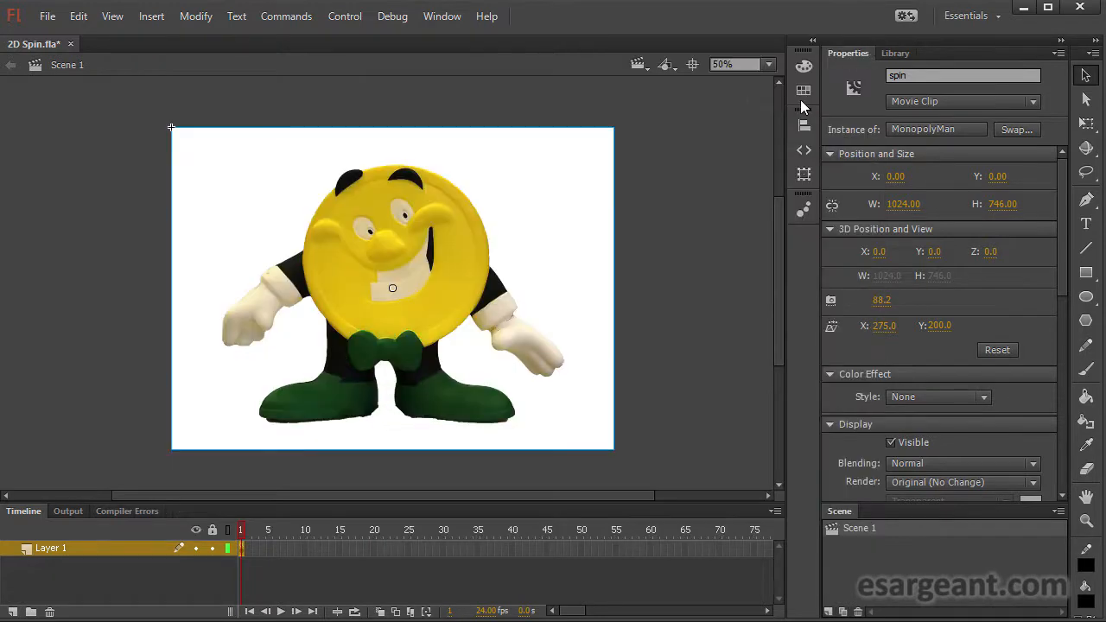
Deselect the clip and test the movie to try the figurine's mouse-drag rotation, then close the preview.
click(706, 209)
key(ctrl+Return)
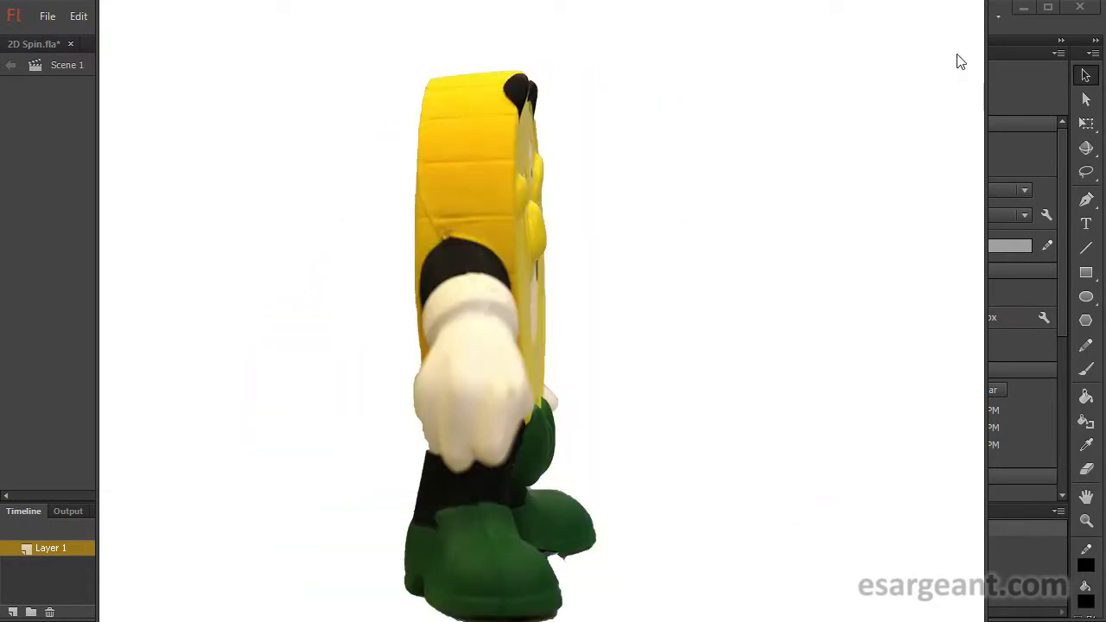
key(ctrl+w)
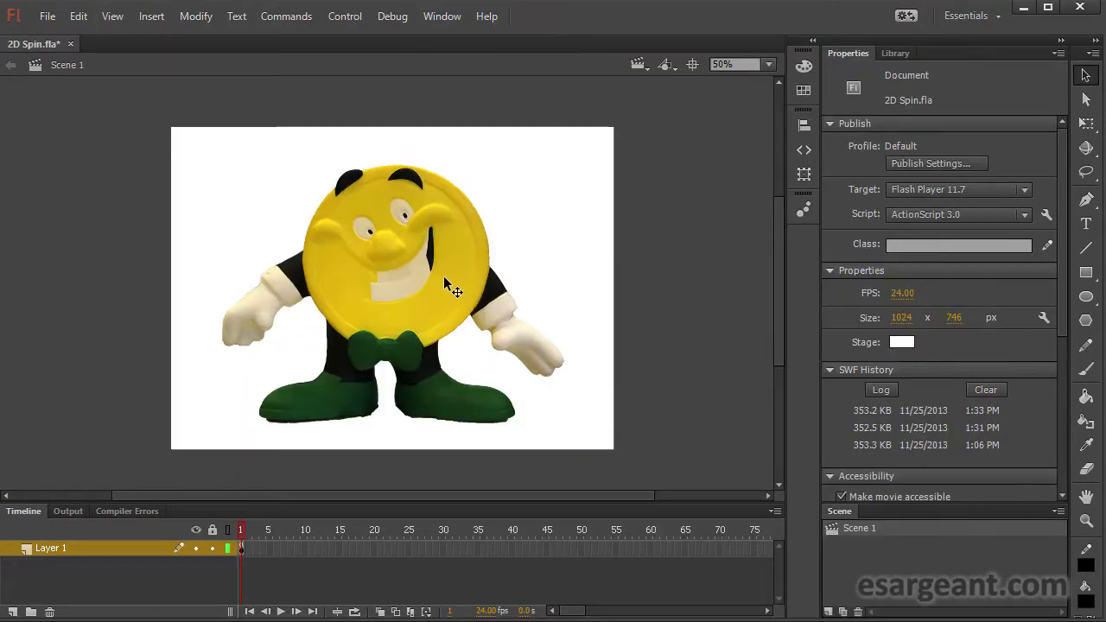
Free-transform the spin clip on the stage, scaling it down and tilting it counterclockwise to a bounding height of about 419 px.
click(444, 277)
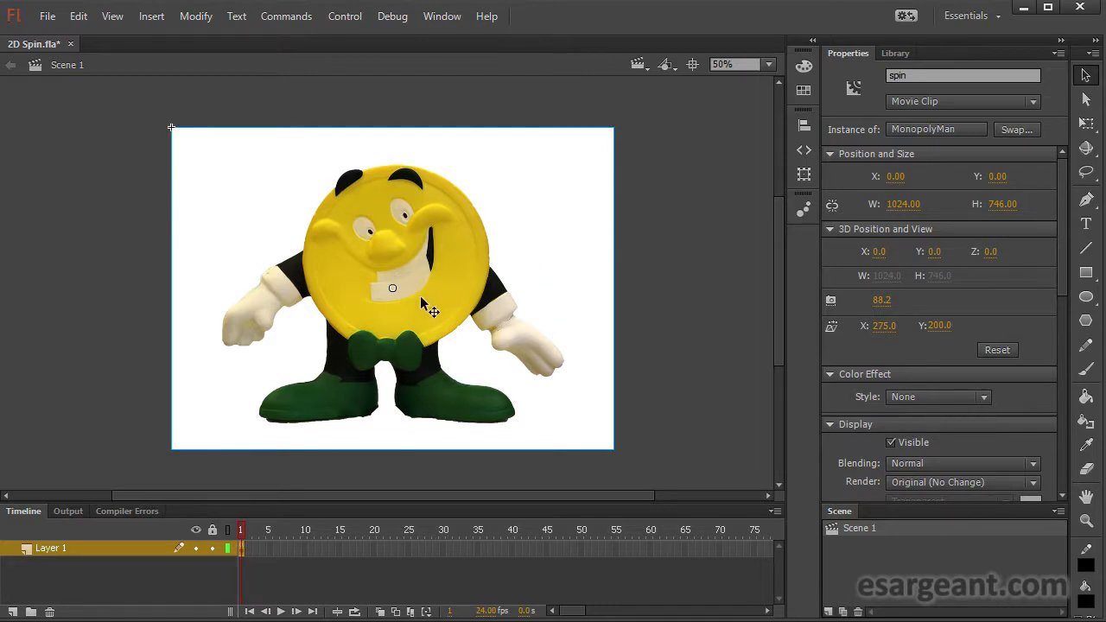
key(q)
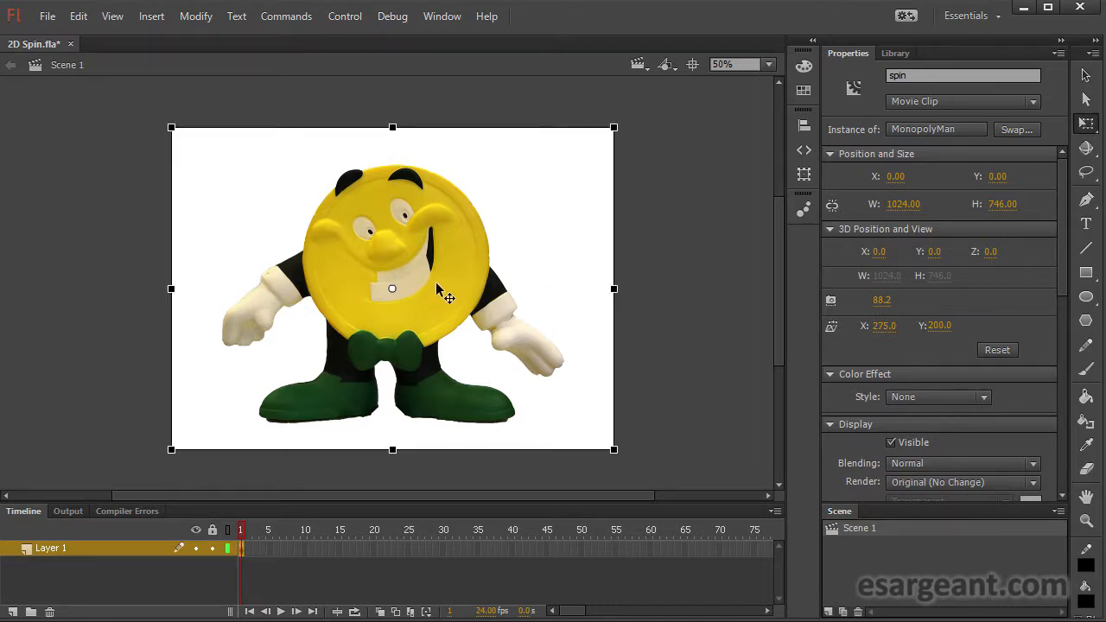
drag(624, 461, 518, 325)
Test the movie with the smaller, tilted clip, then close the preview and deselect the clip.
key(ctrl+Return)
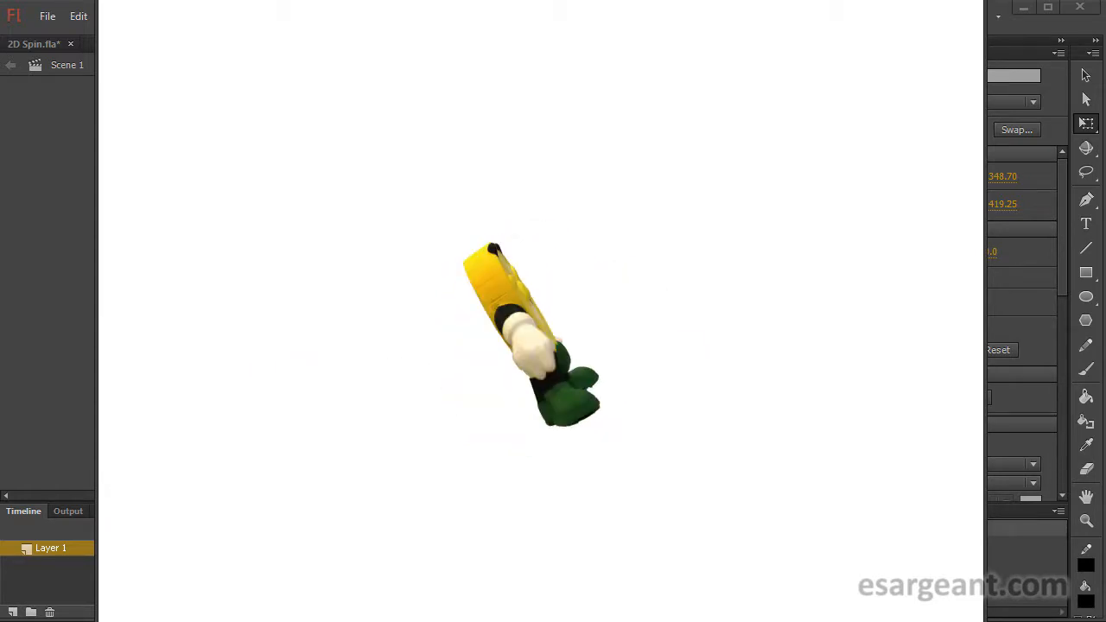
key(ctrl+w)
click(644, 339)
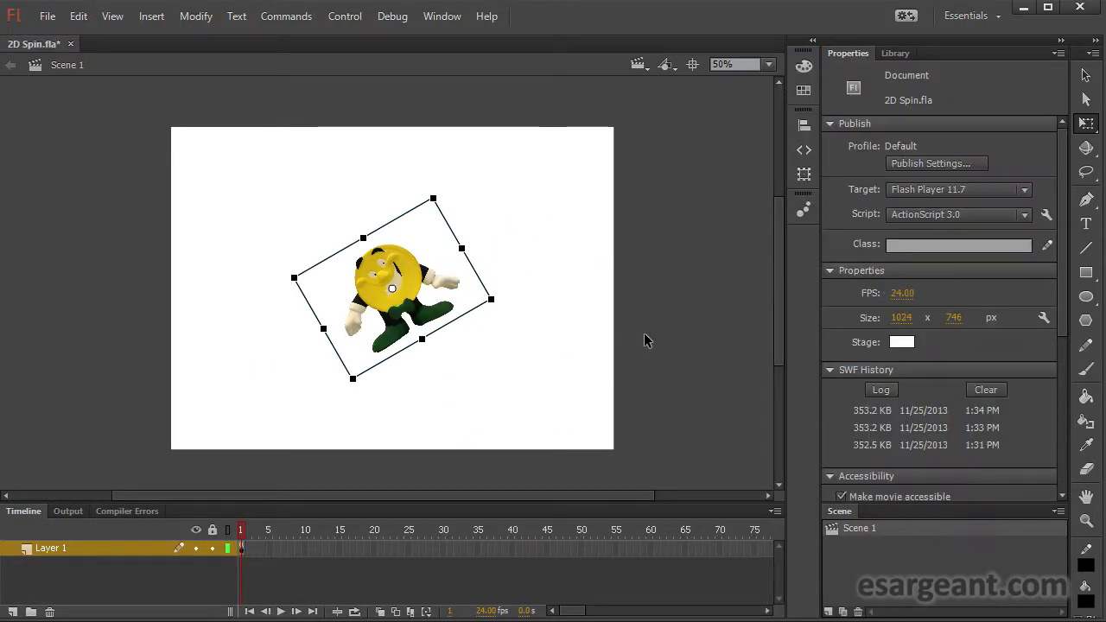